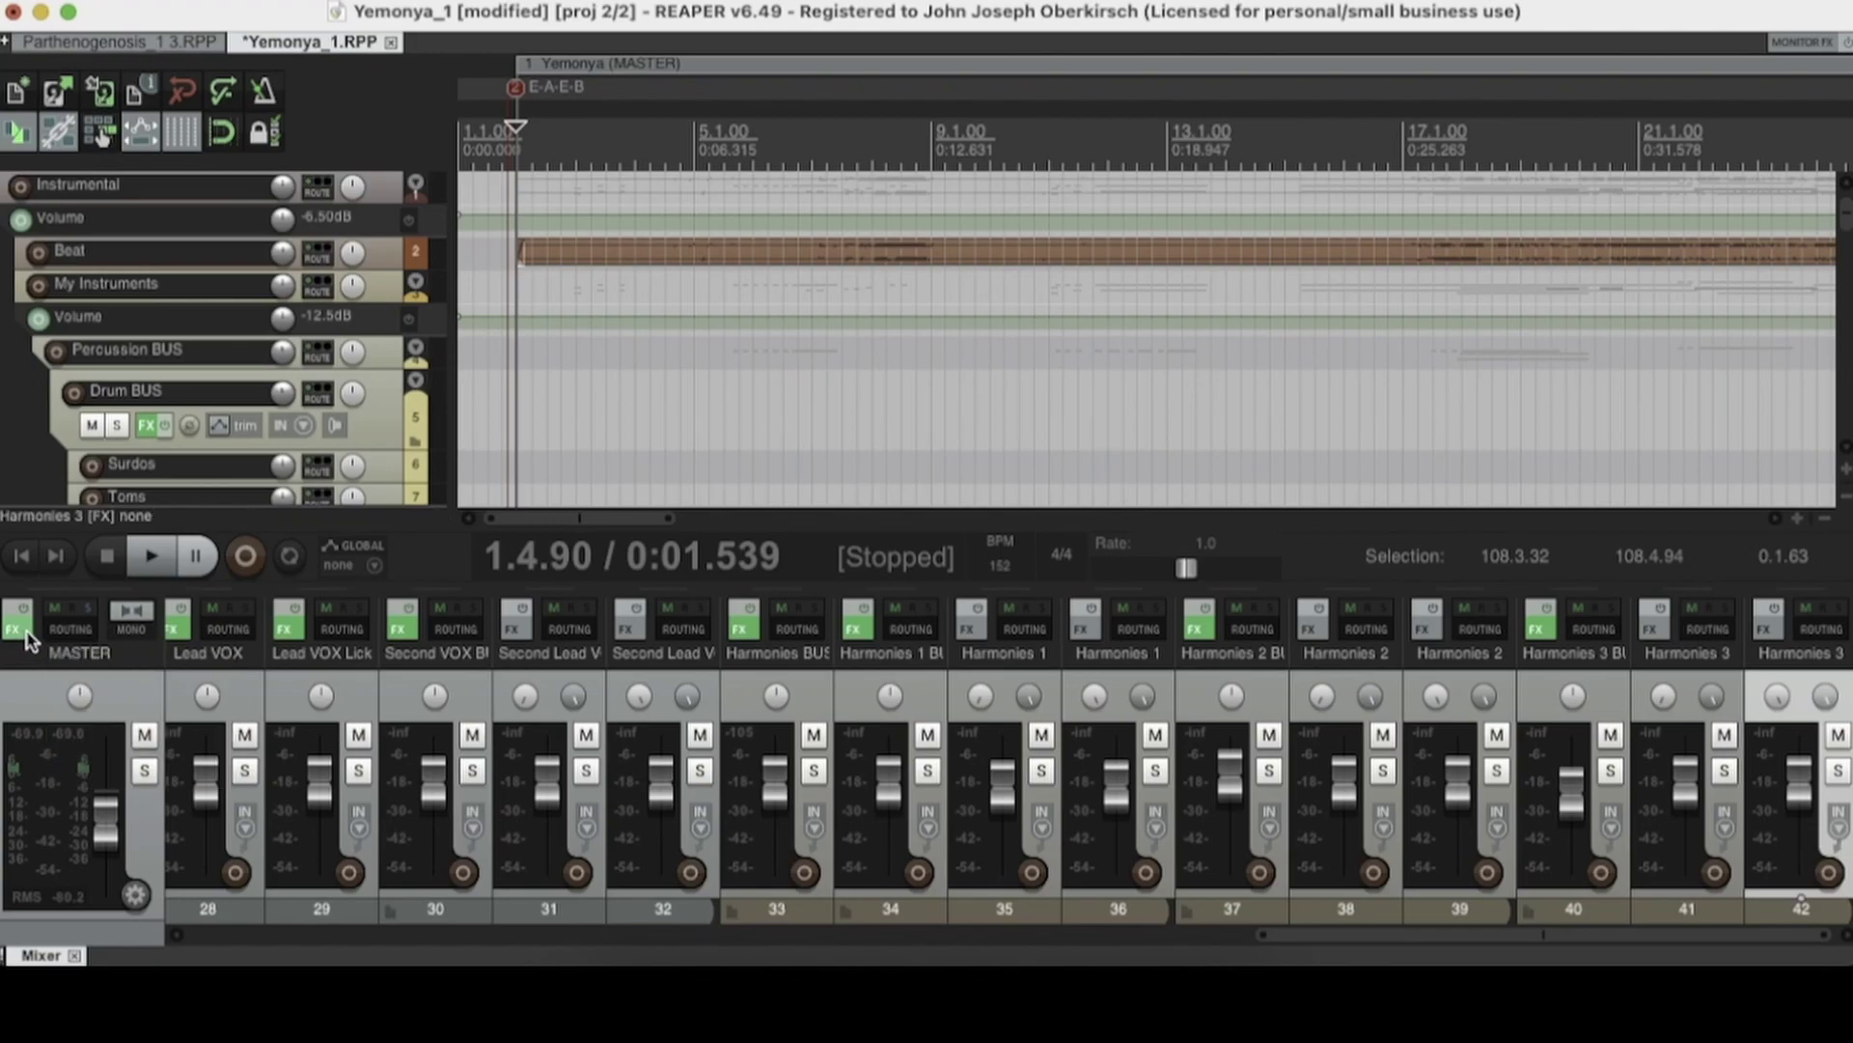
- Add JS: Frequency Spectrum Analyzer Meter (Cockos) to the master track's FX chain, filtering for 'spec'
mouse_move(29, 642)
click(16, 633)
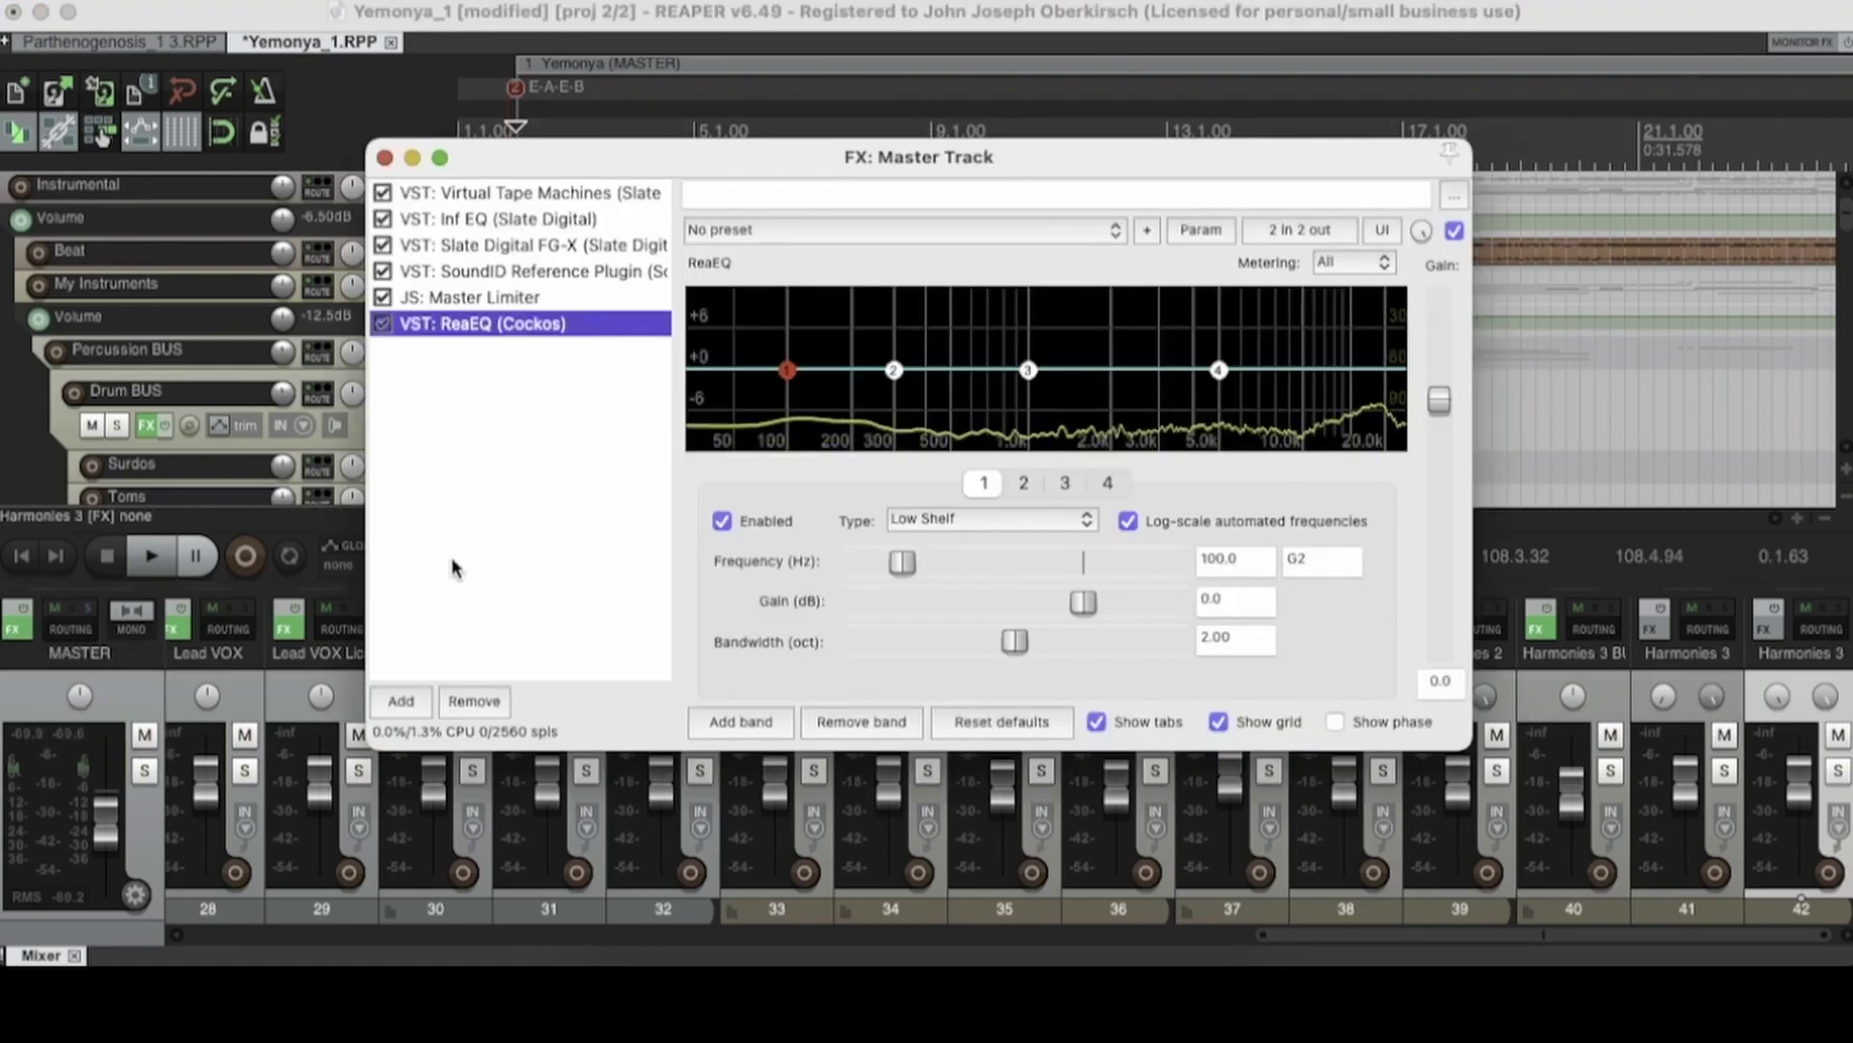
click(400, 712)
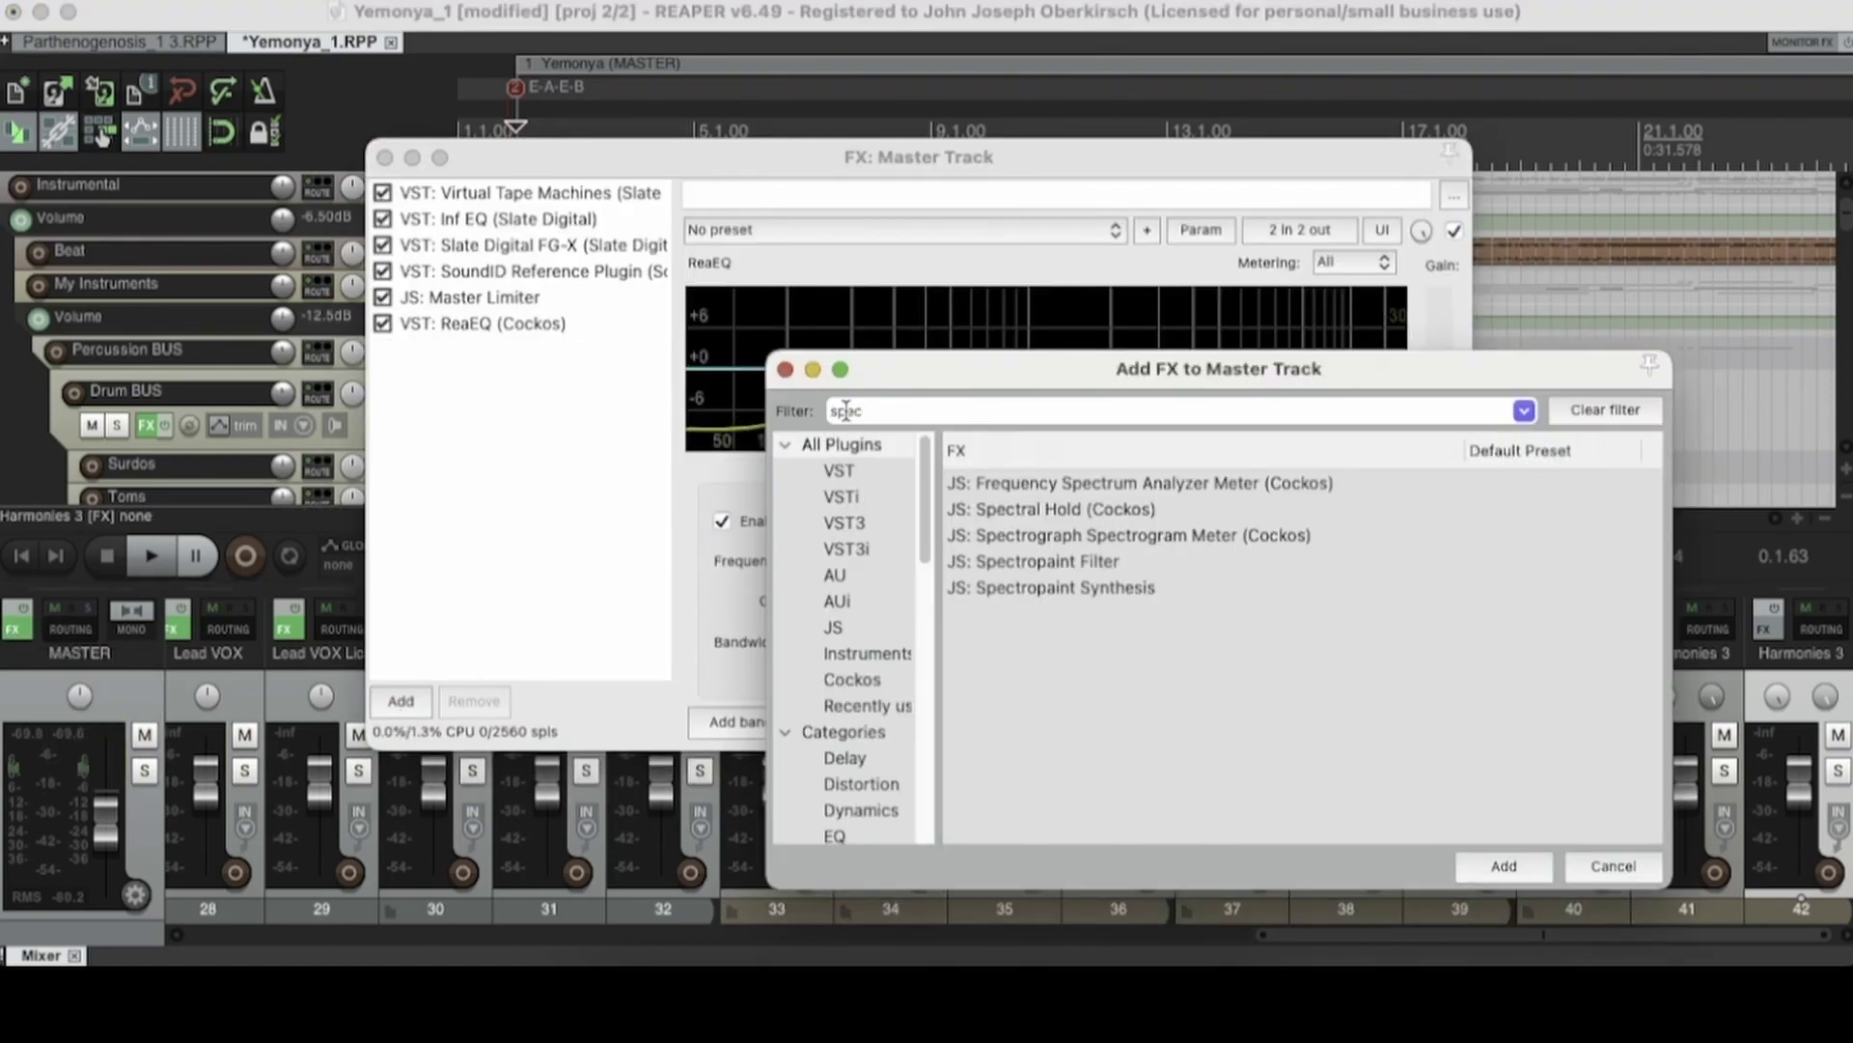
click(1022, 483)
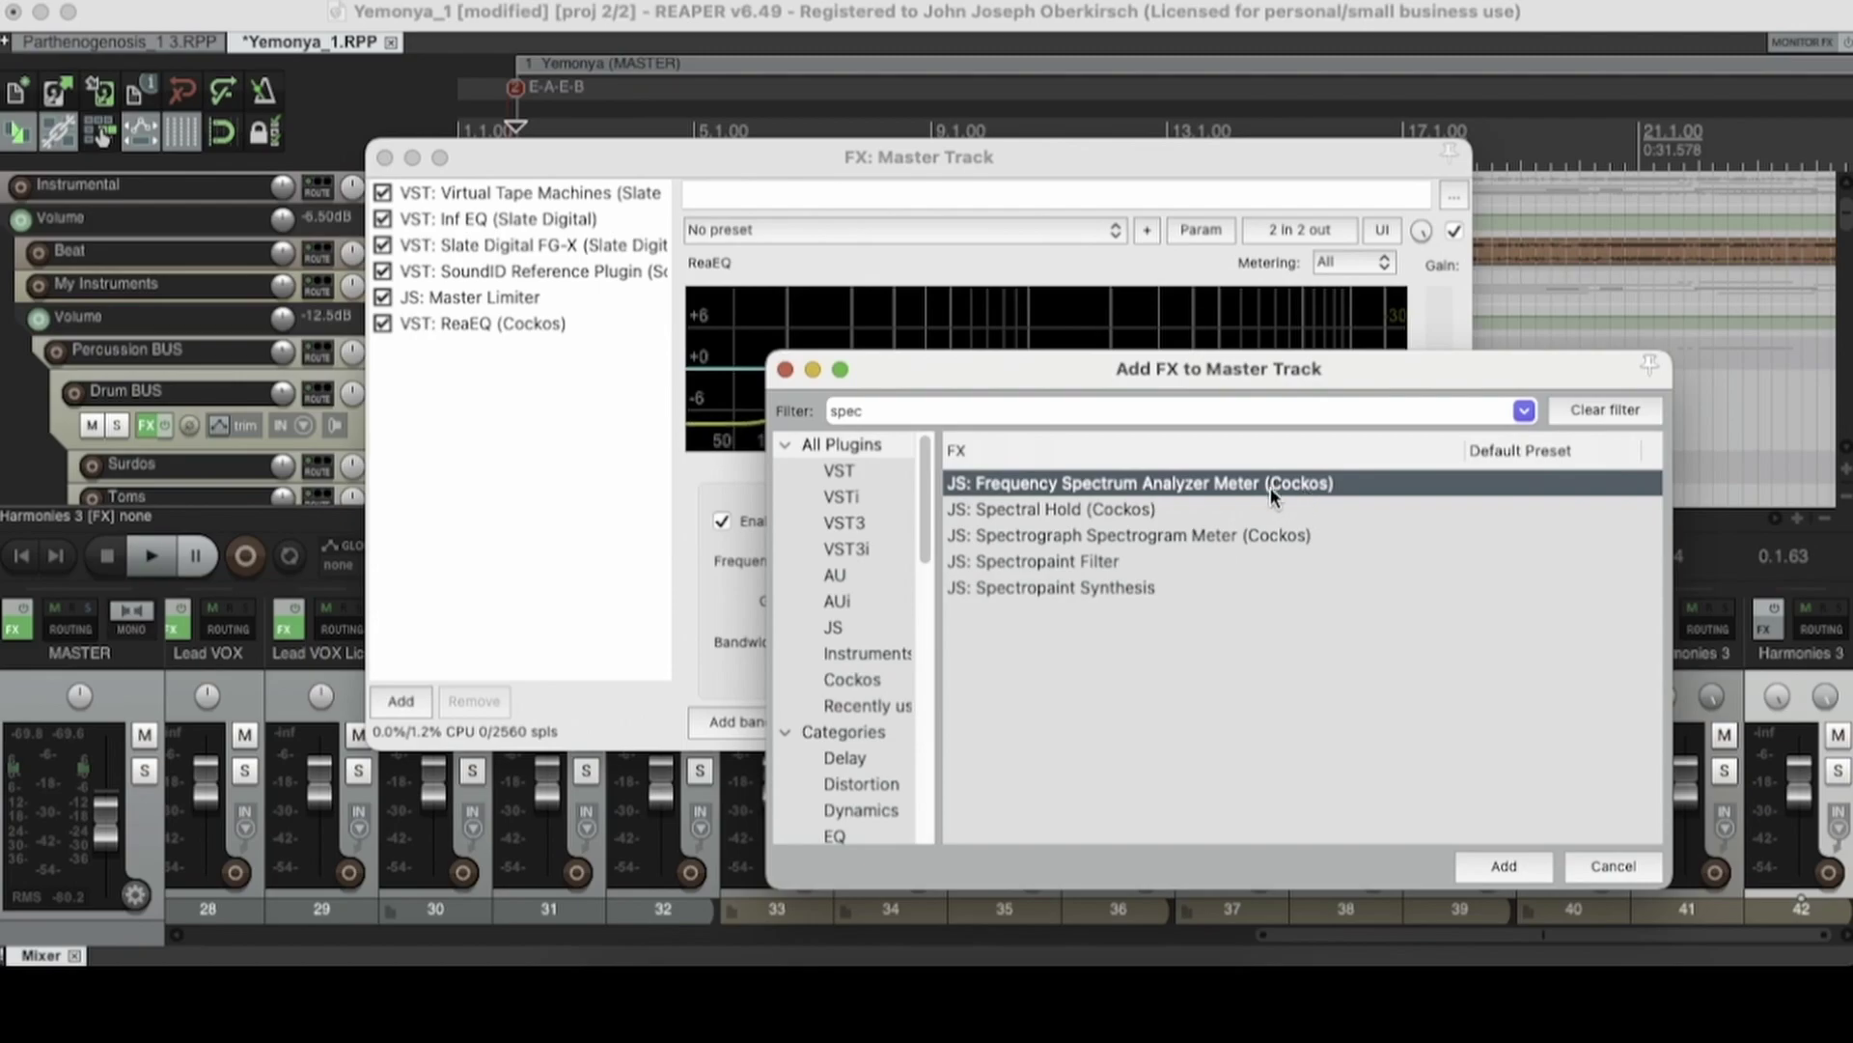
double_click(1091, 488)
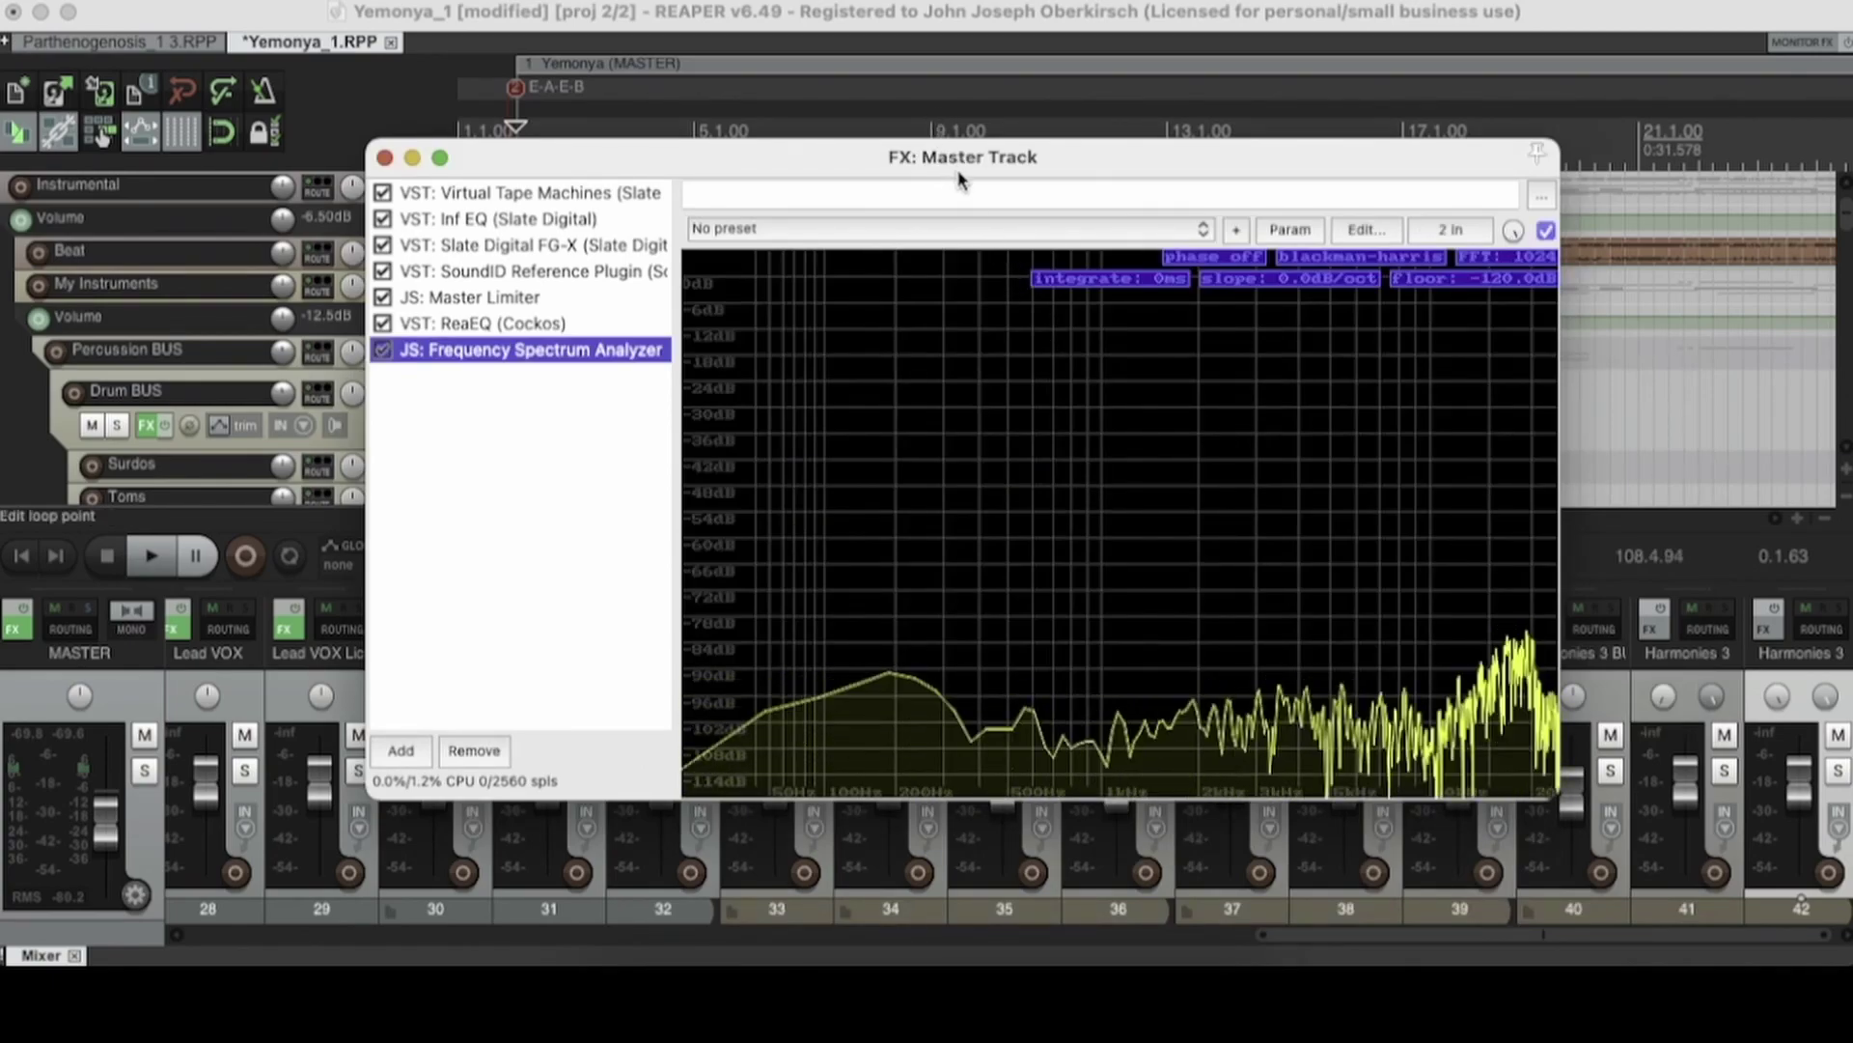
- Move and enlarge the Master FX window, view Inf EQ and ReaEQ, then reselect the analyzer
drag(966, 159, 675, 81)
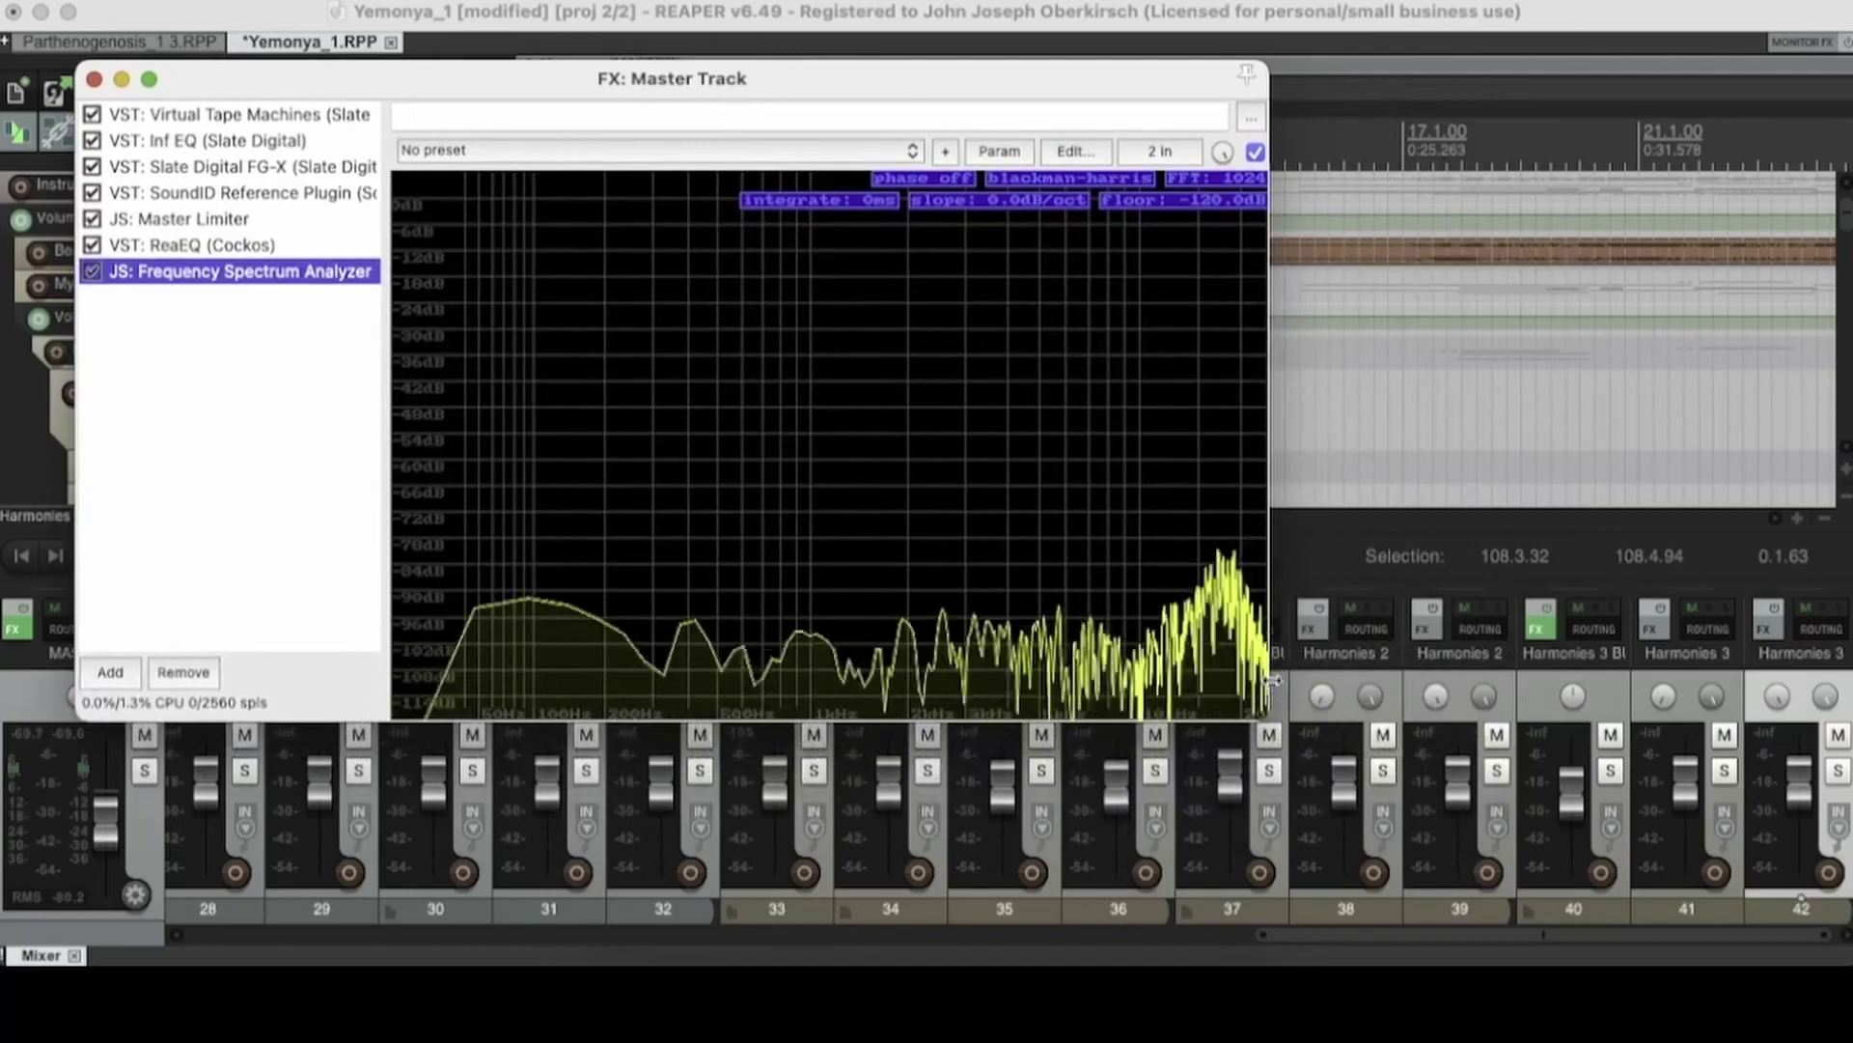
drag(1257, 714, 1747, 924)
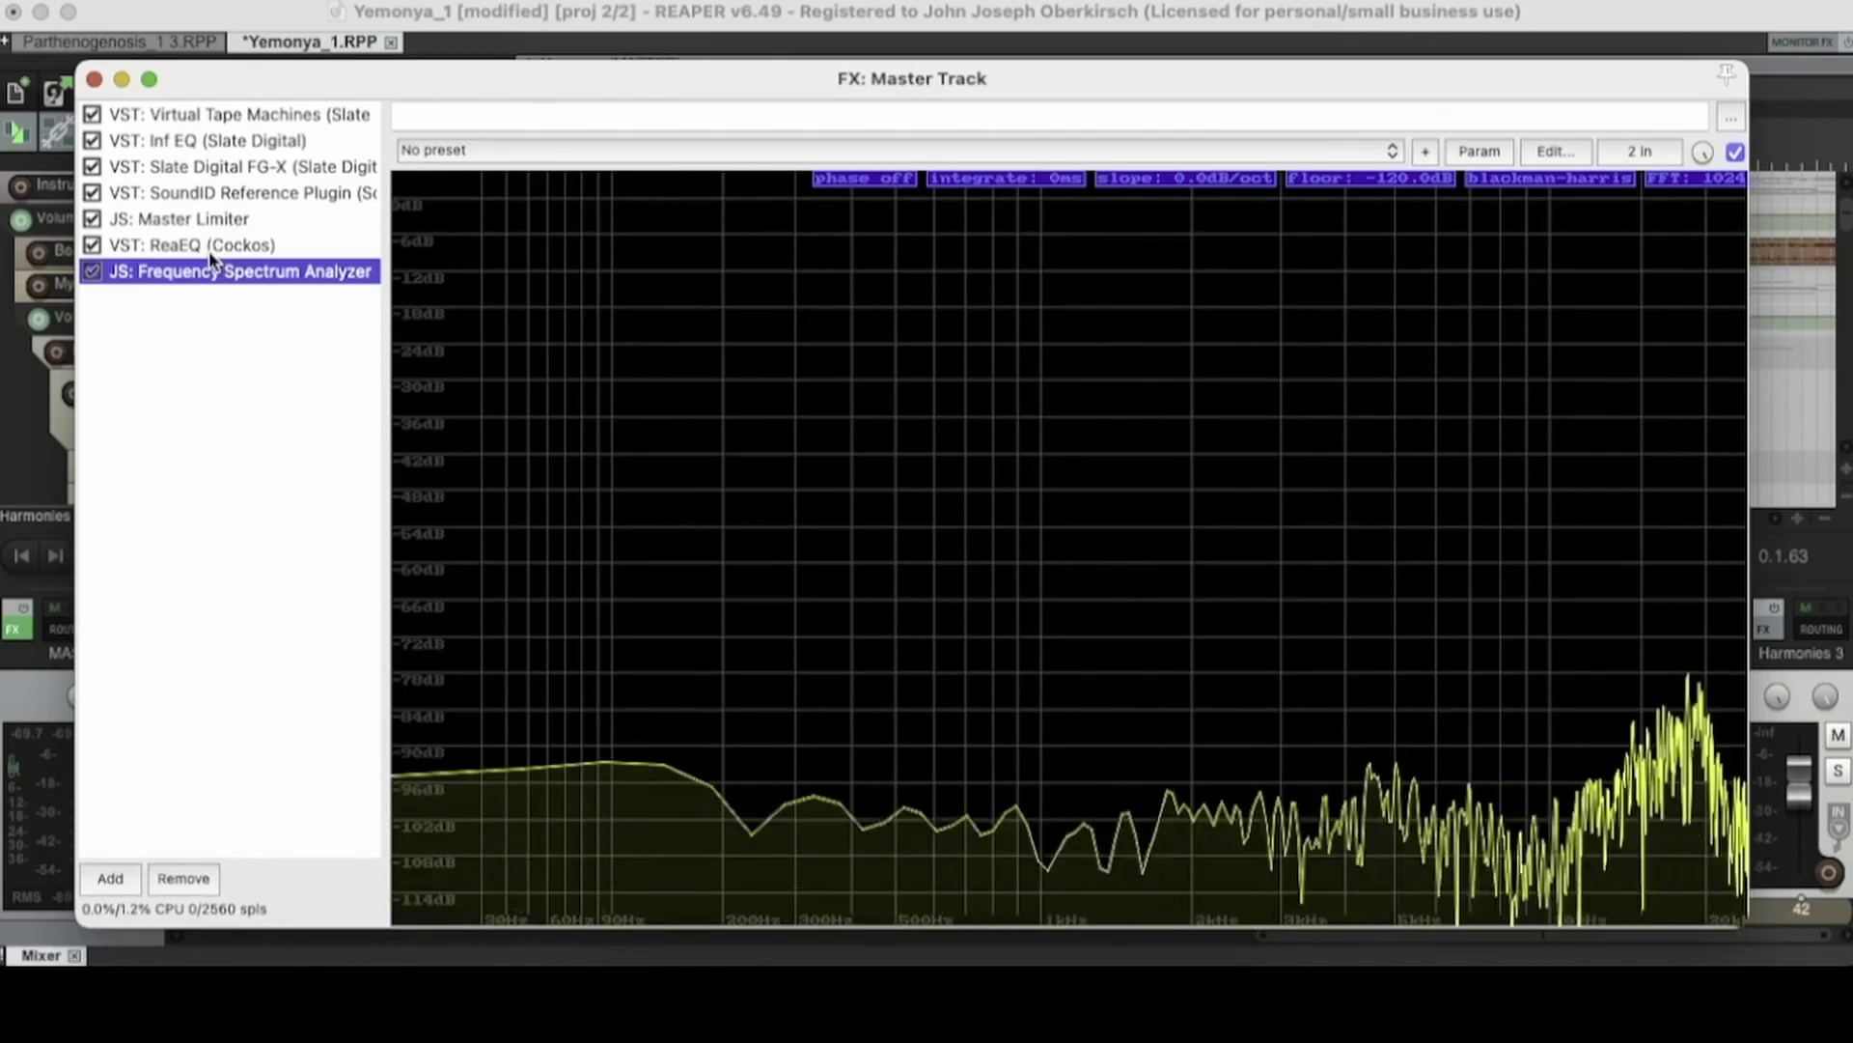
click(222, 141)
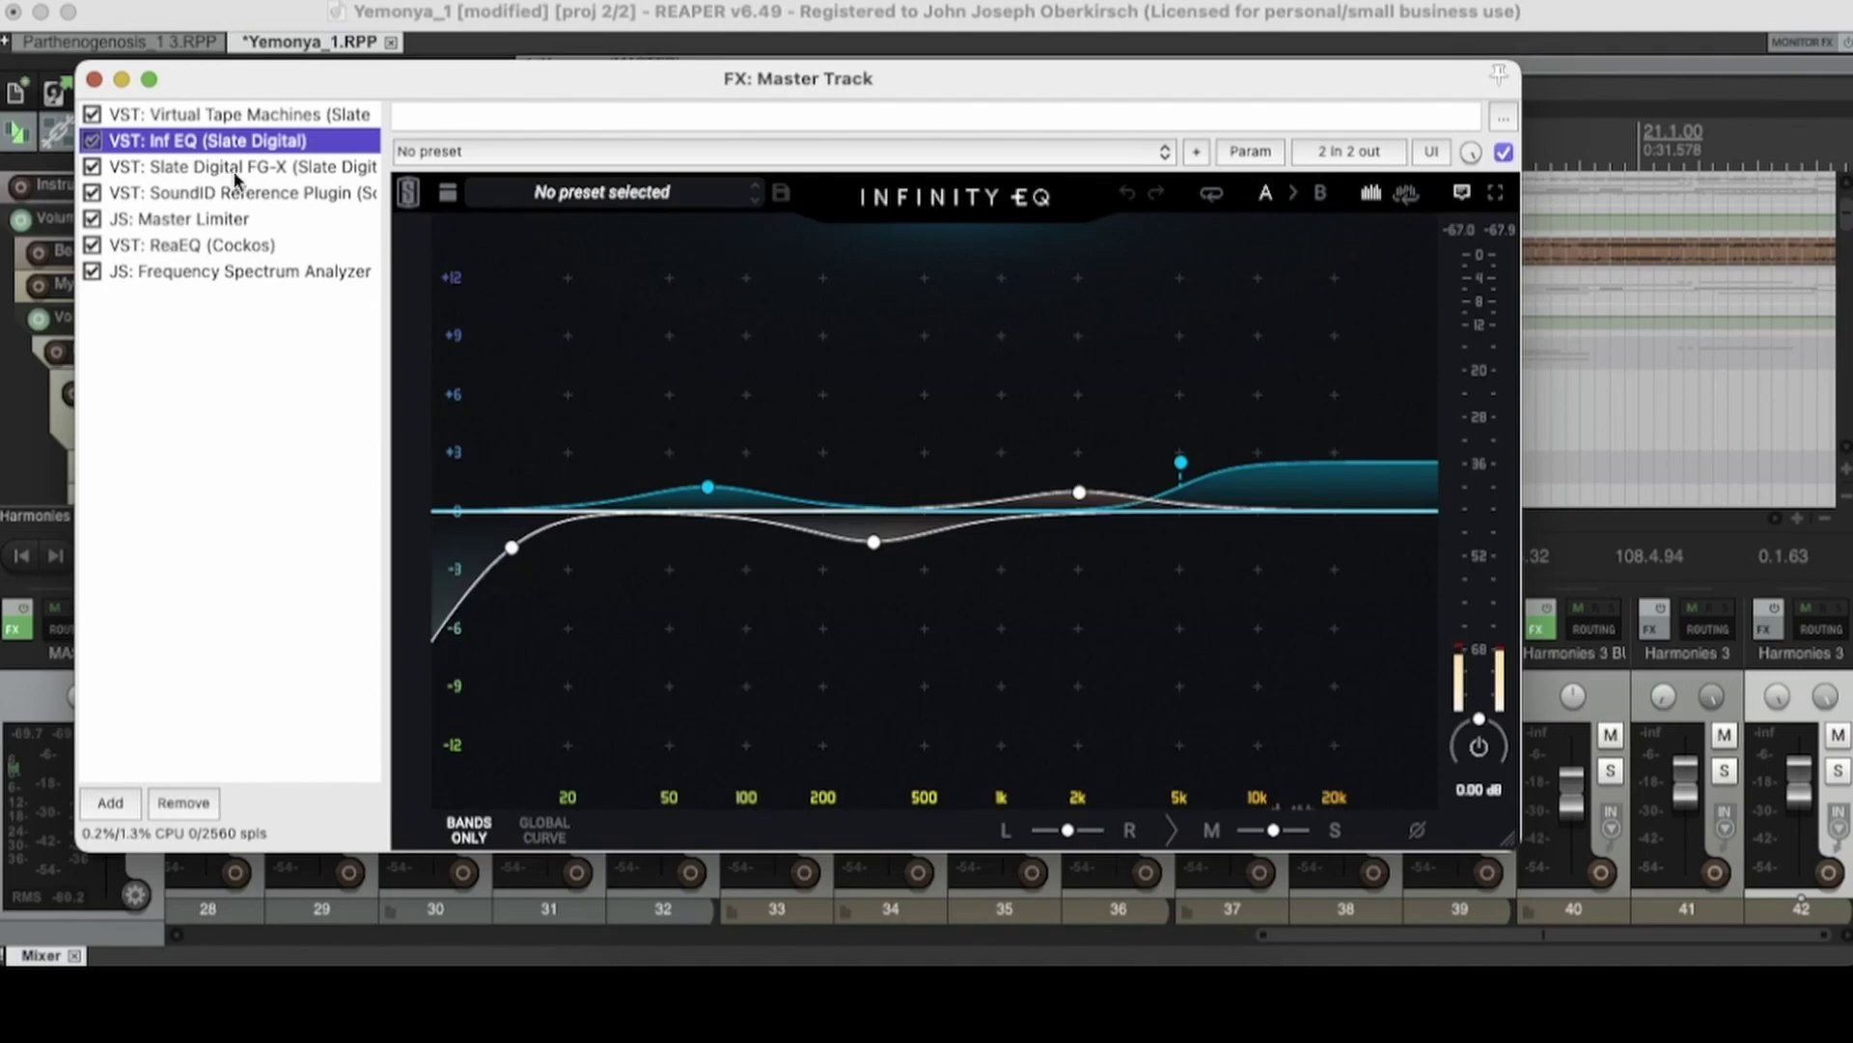
click(222, 246)
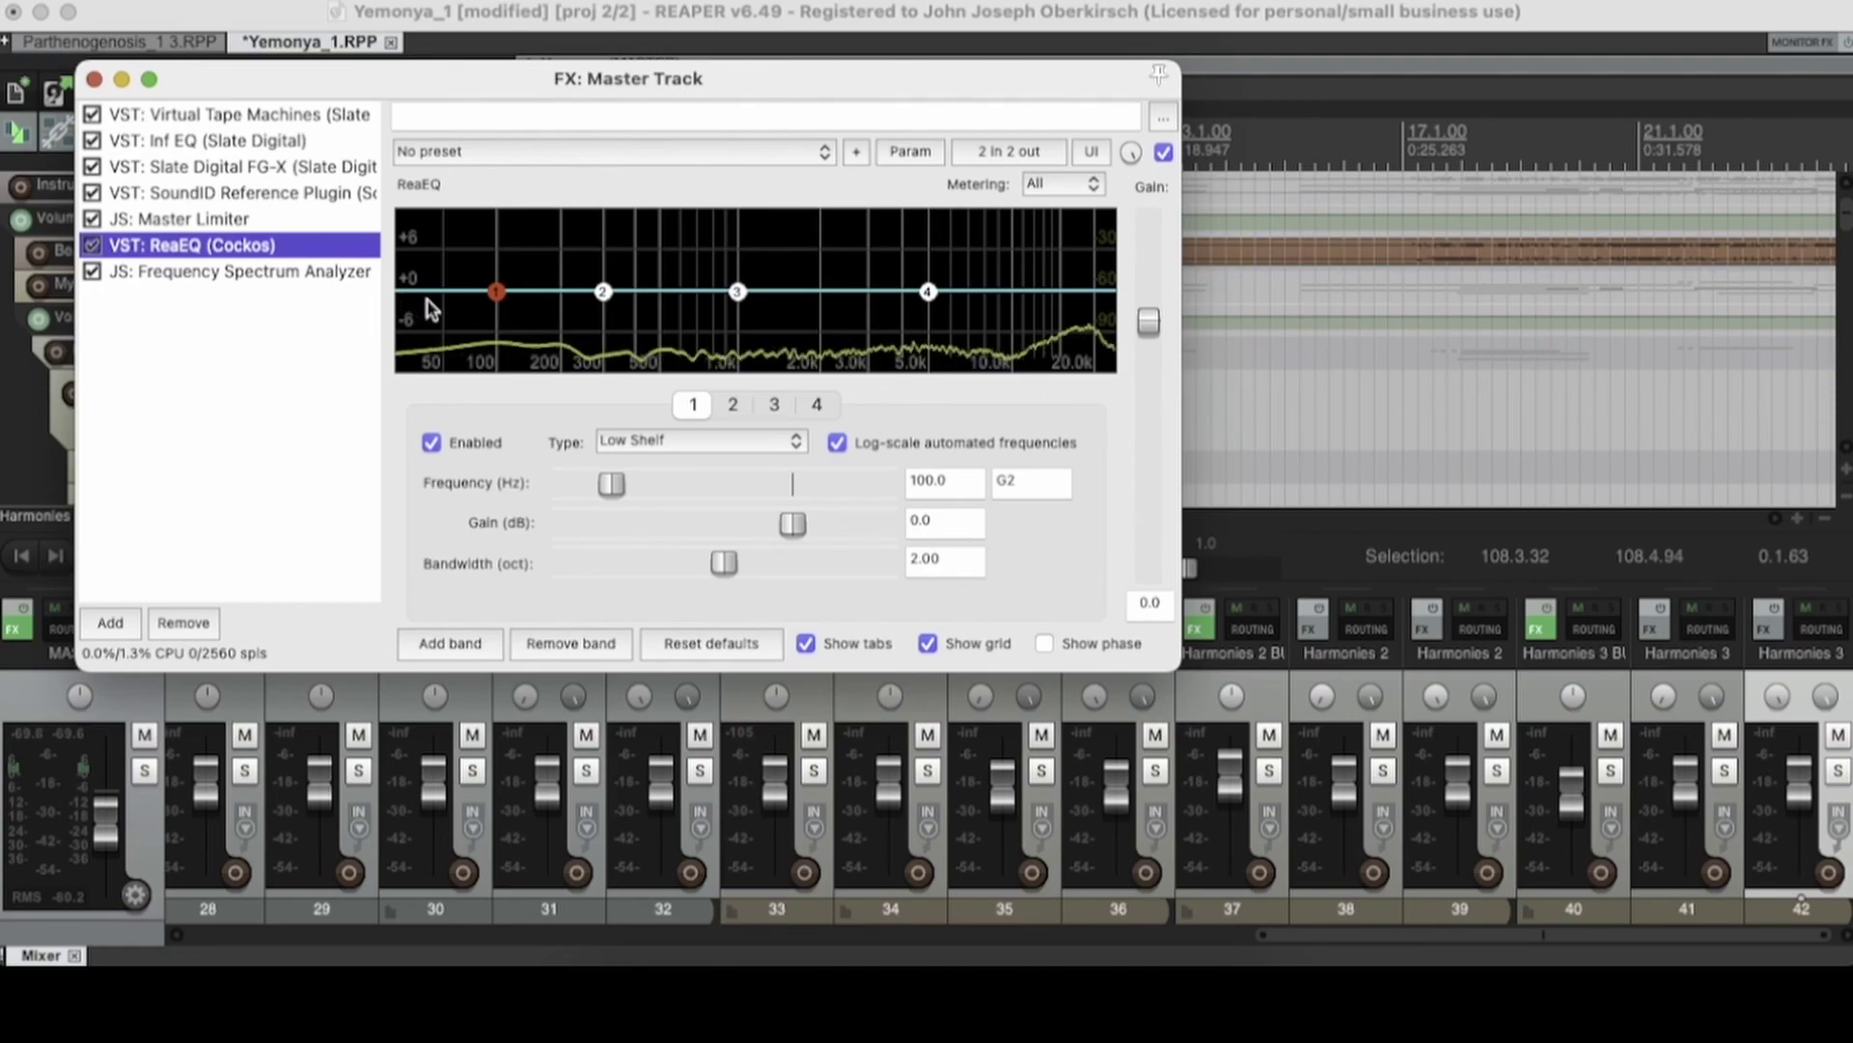
click(305, 275)
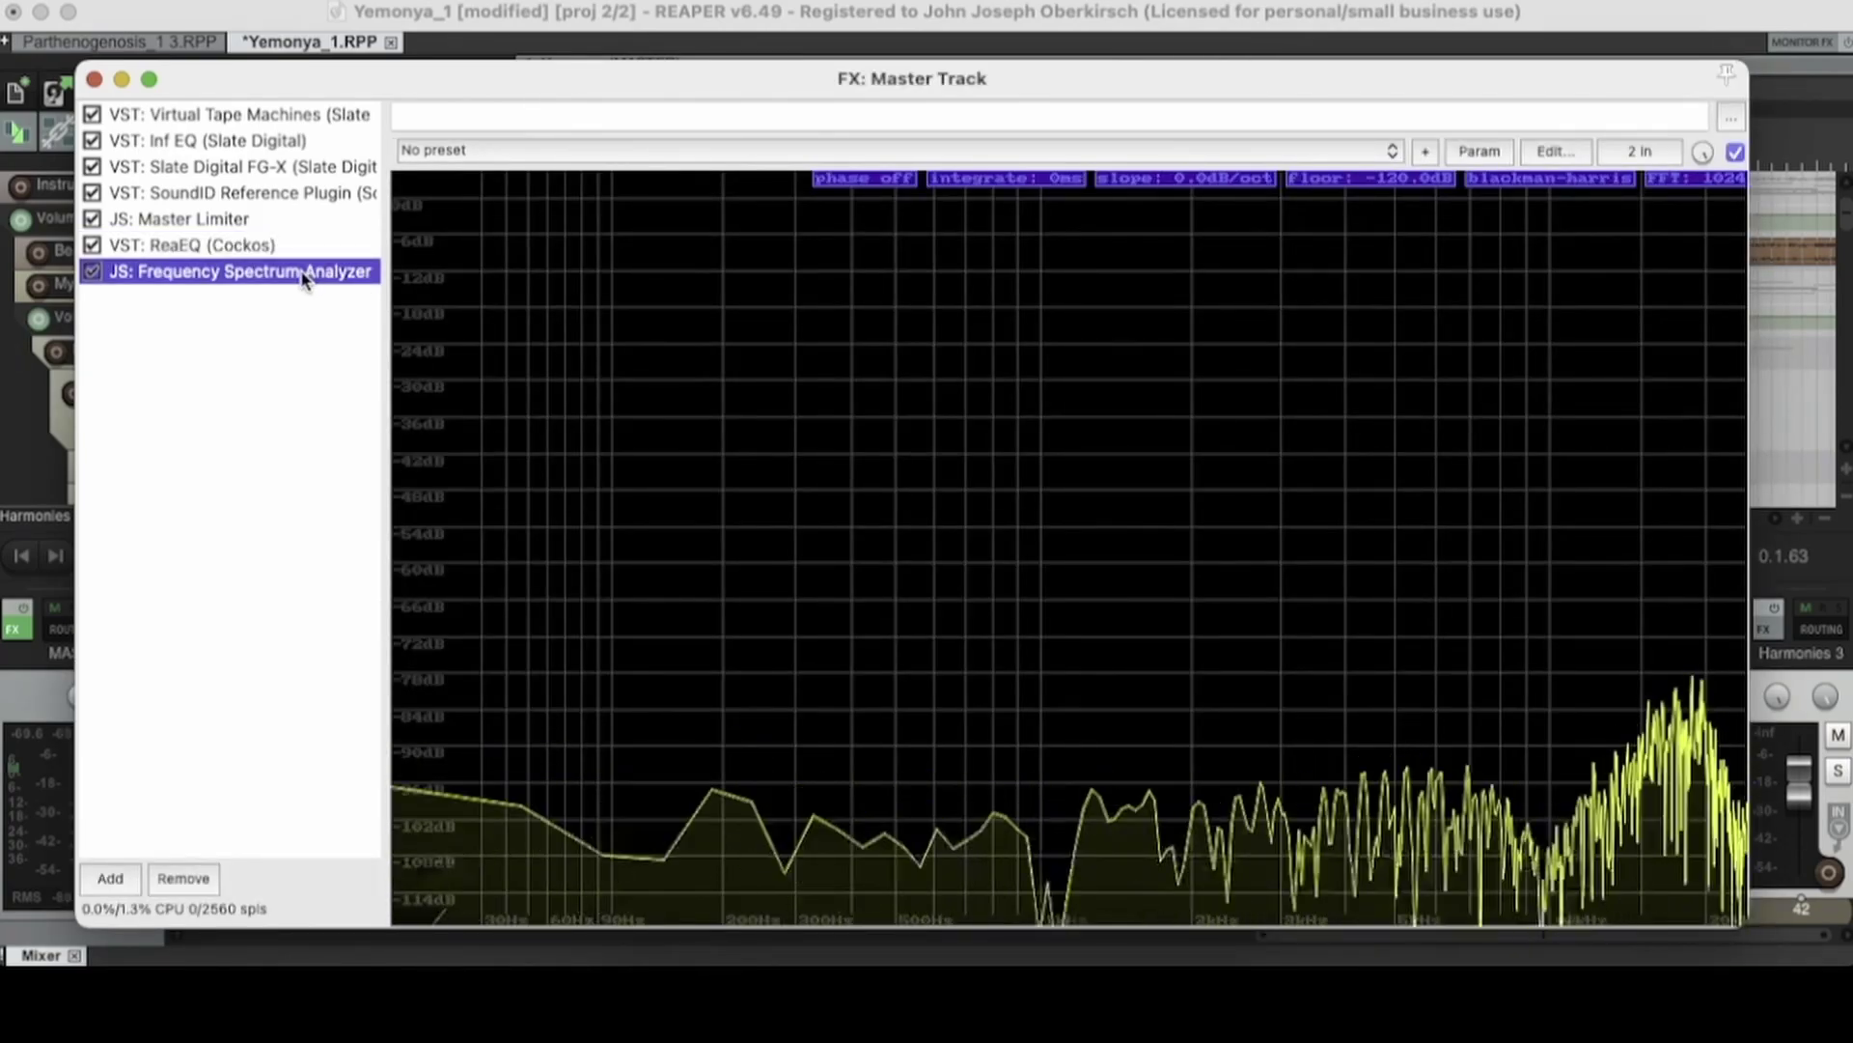
- Reposition and widen the FX window, then bring the project forward to start playback
drag(722, 72, 652, 31)
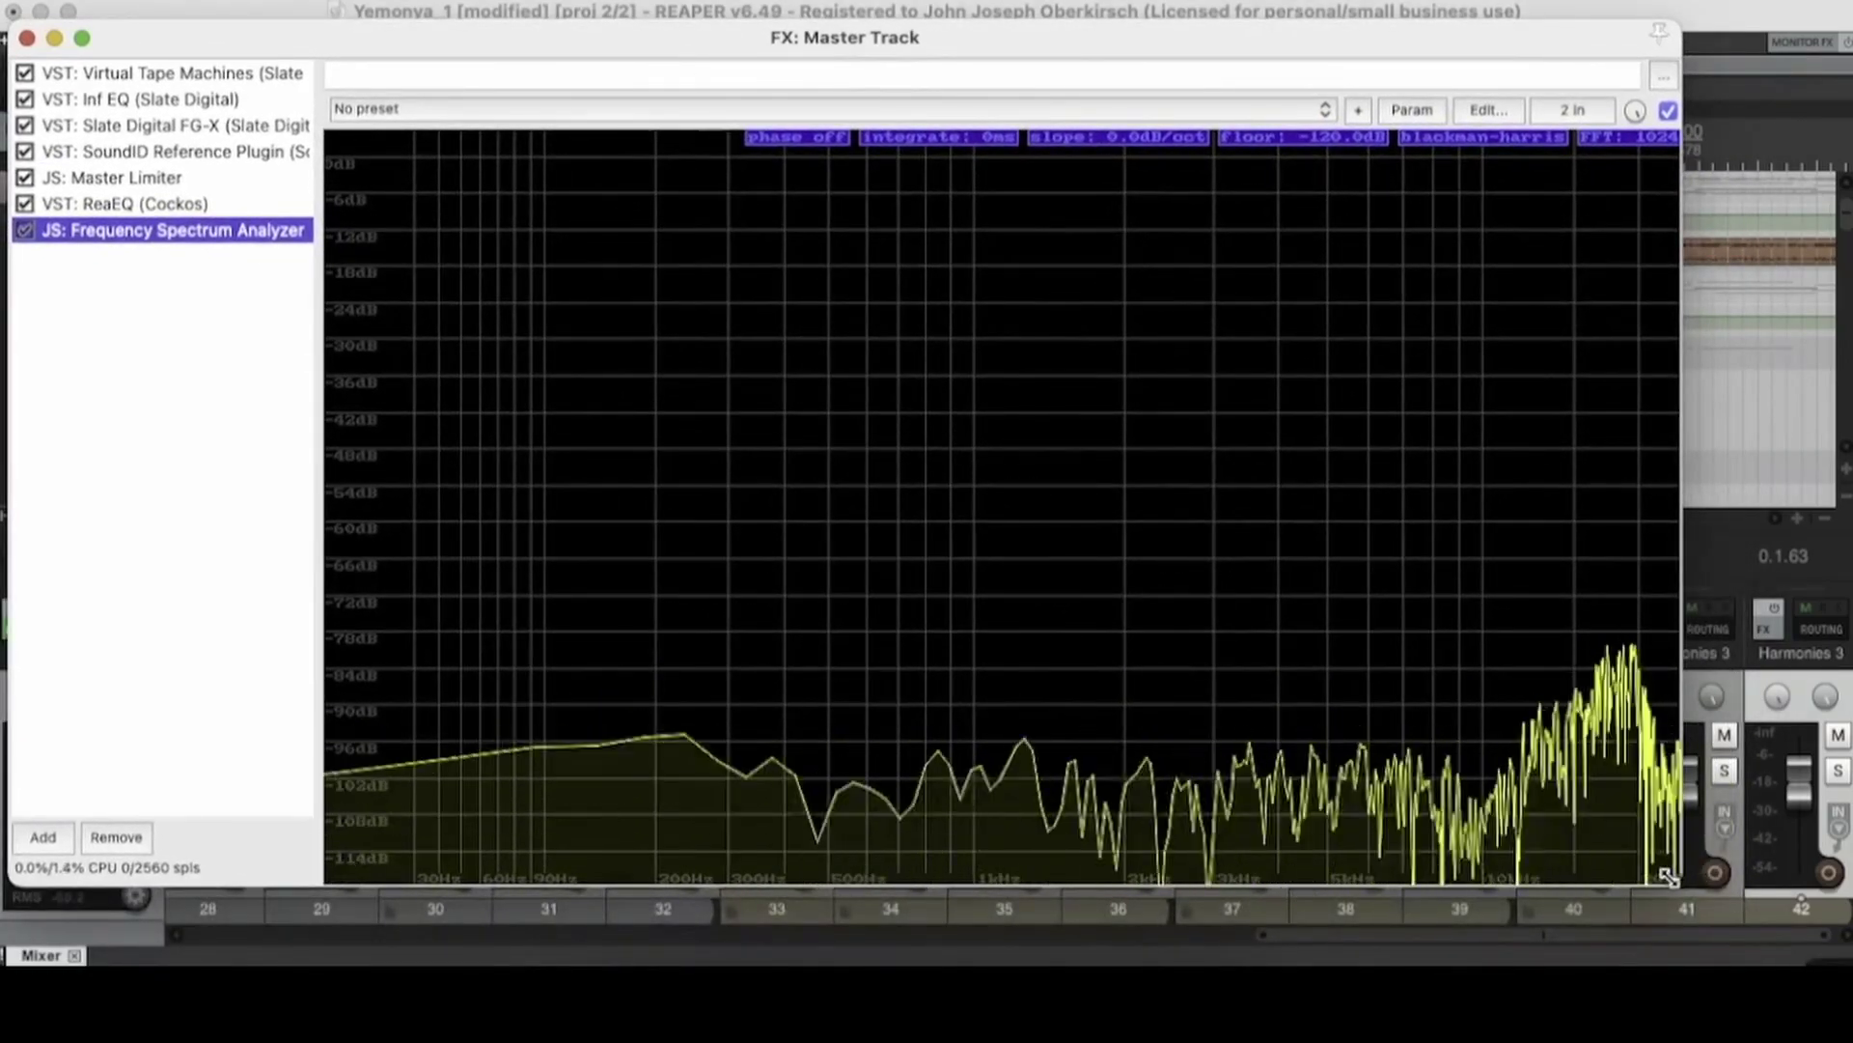
drag(1681, 885, 1788, 925)
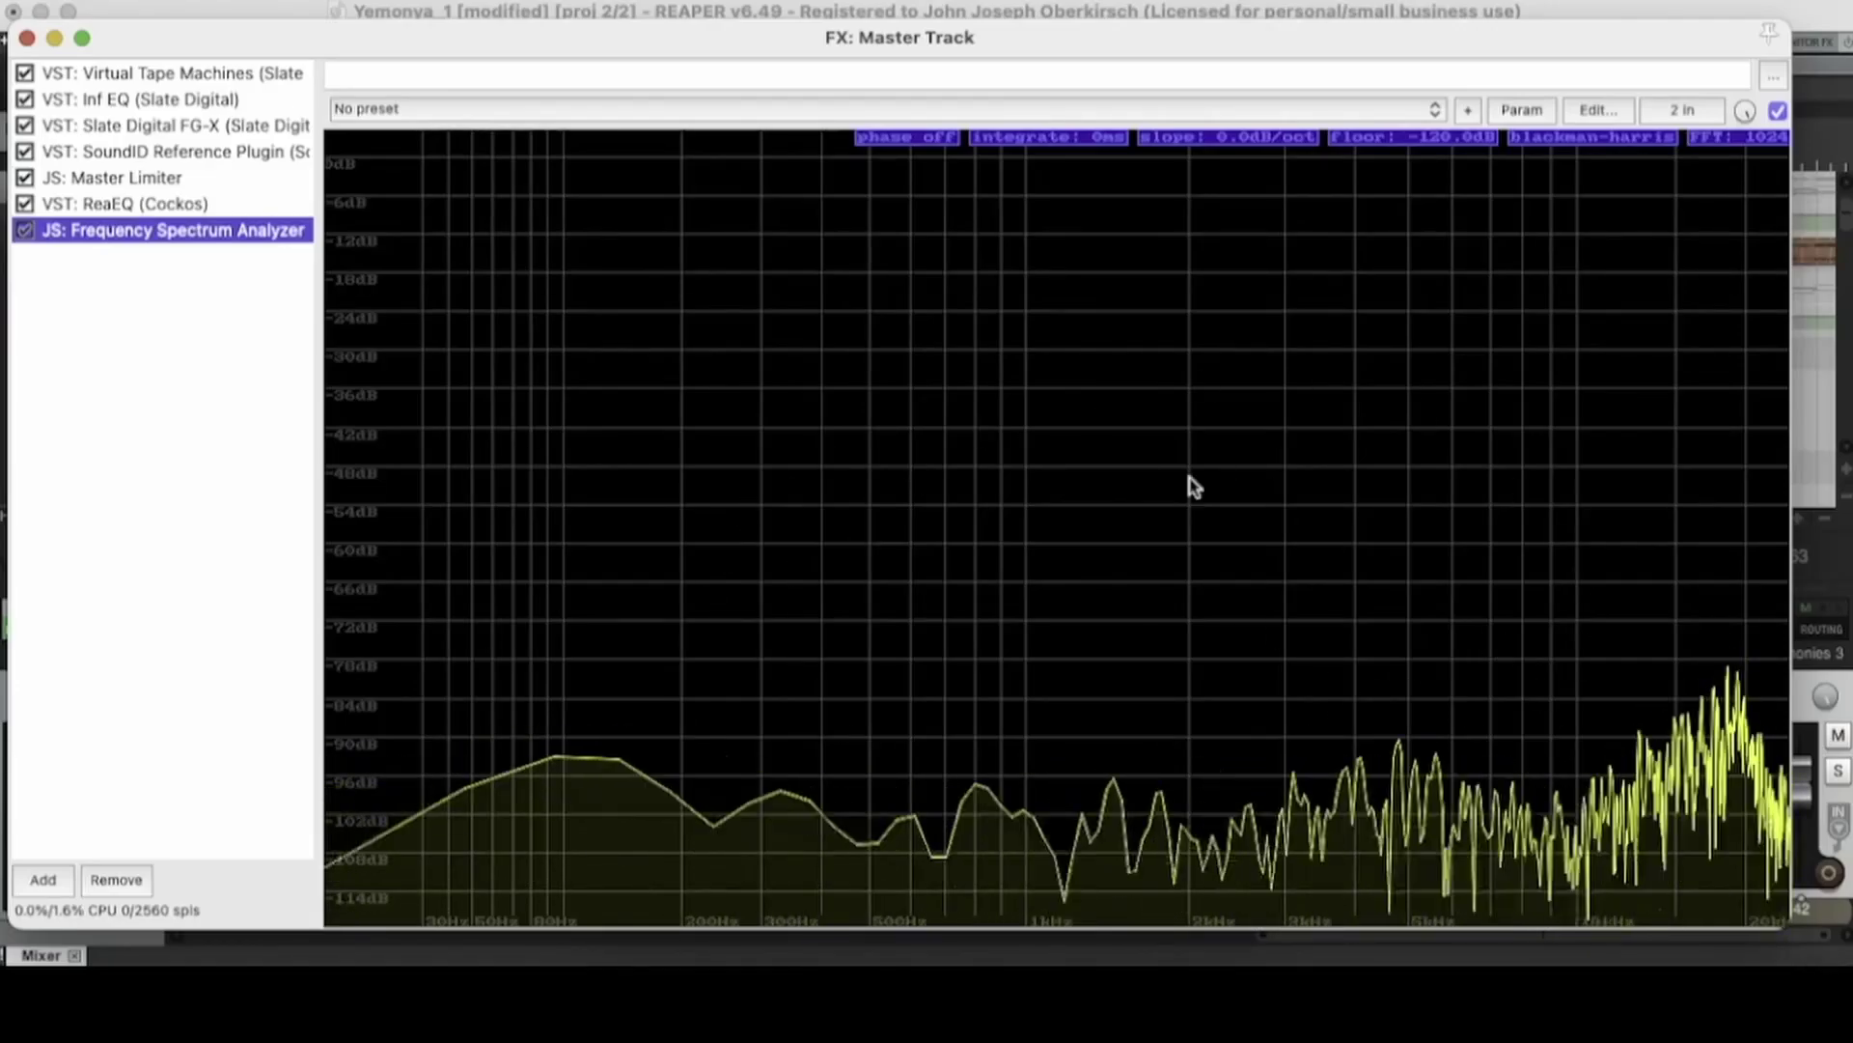
click(1043, 11)
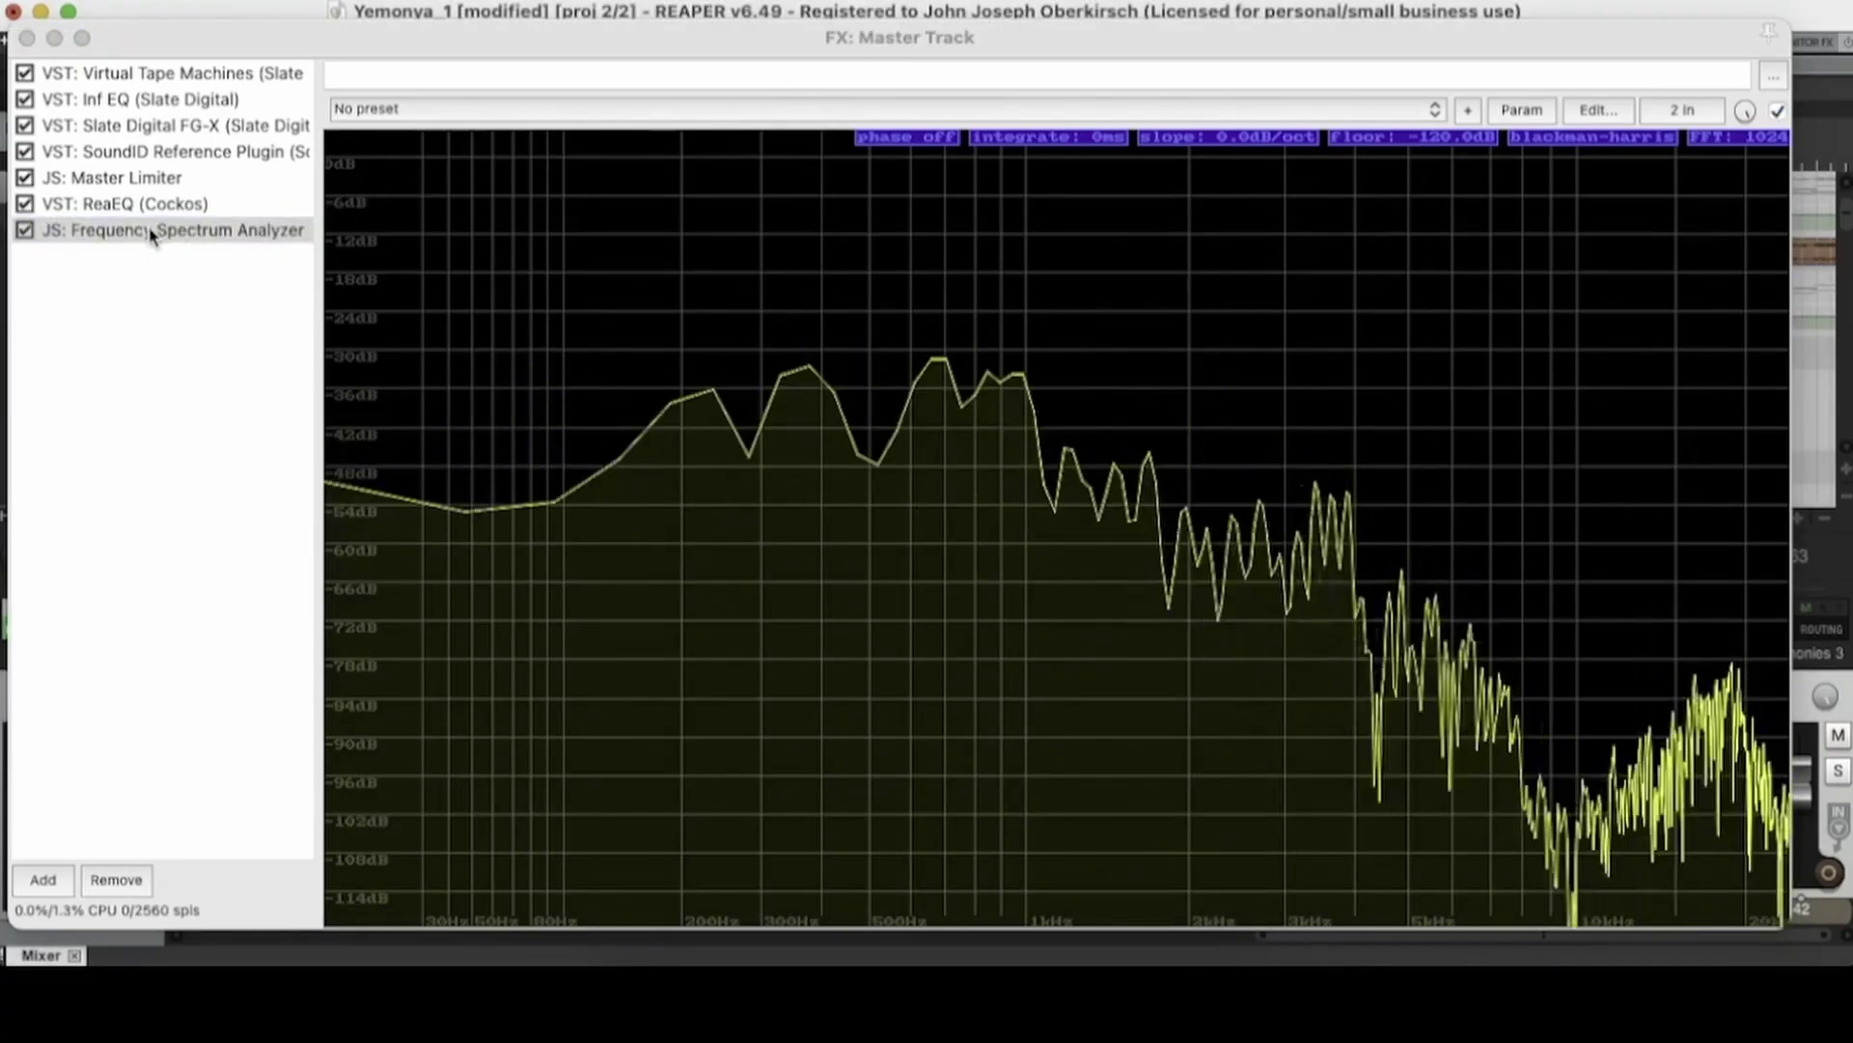
- Compare ReaEQ's enlarged curve of the playing mix, then return to the spectrum analyzer
click(160, 204)
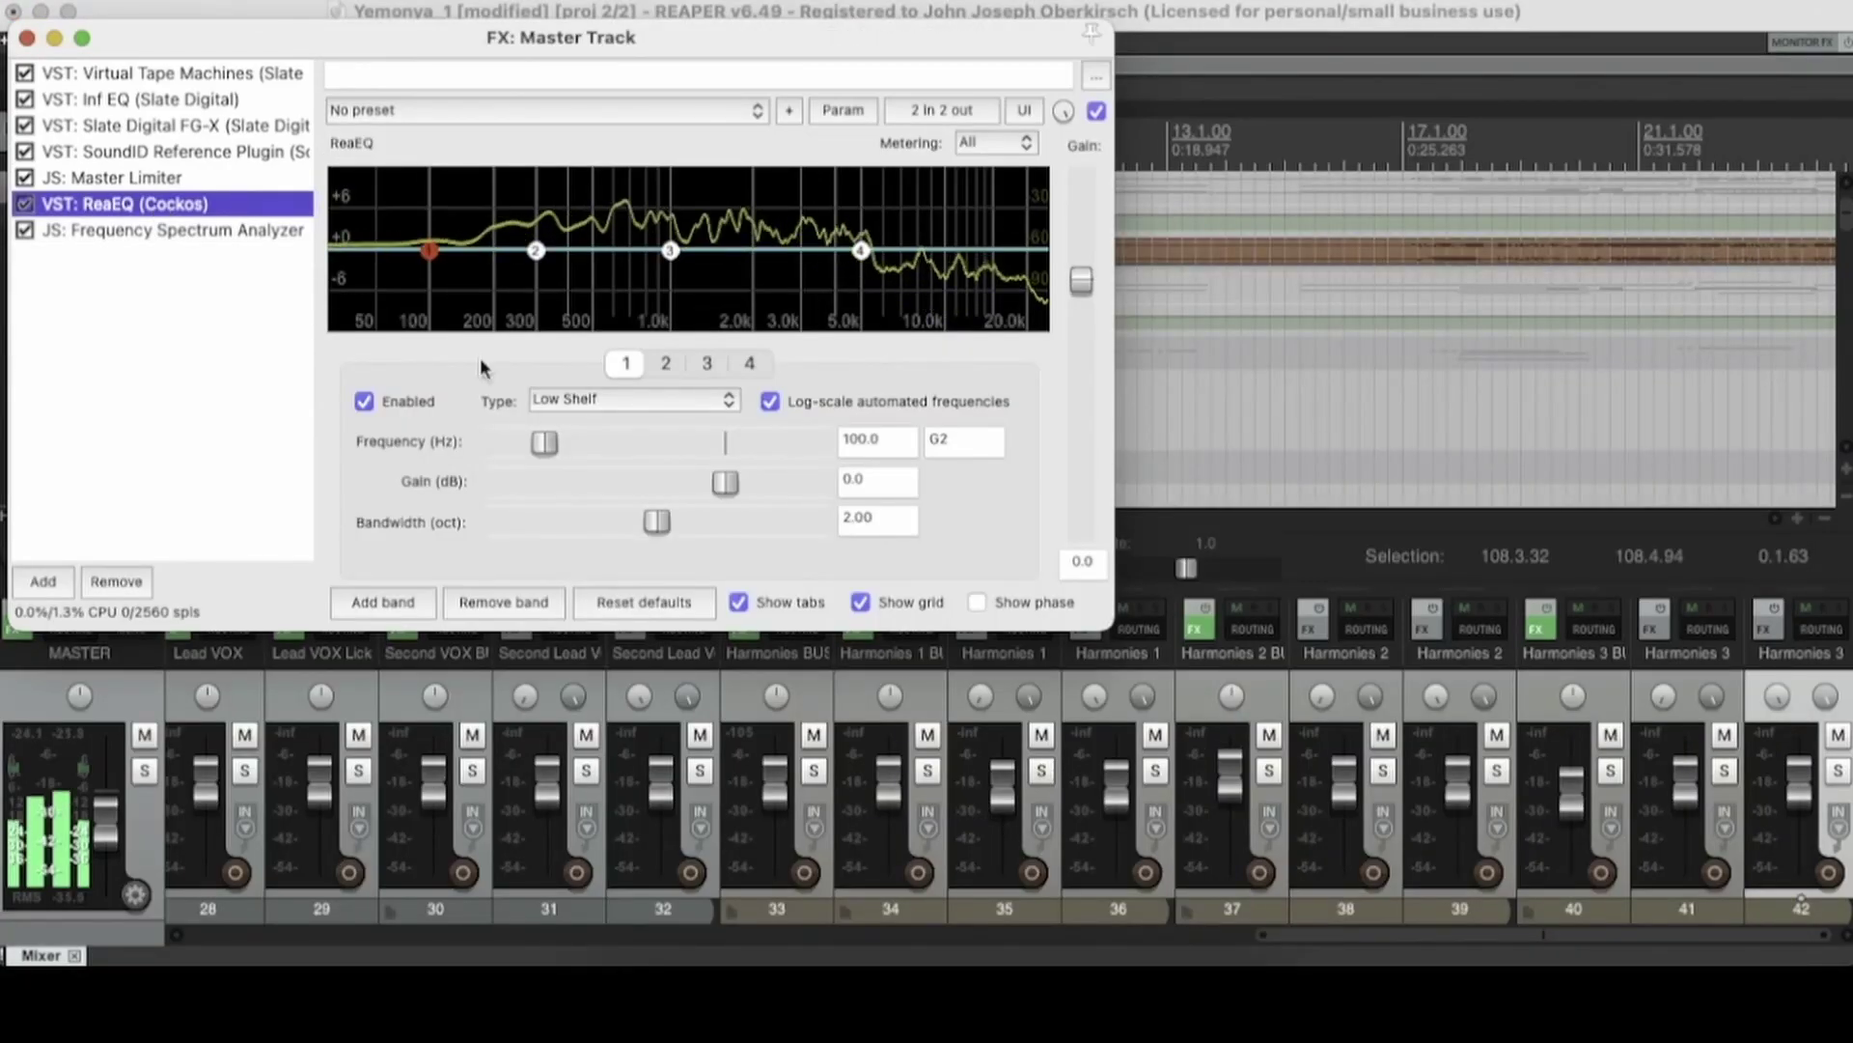
drag(1103, 627, 1595, 908)
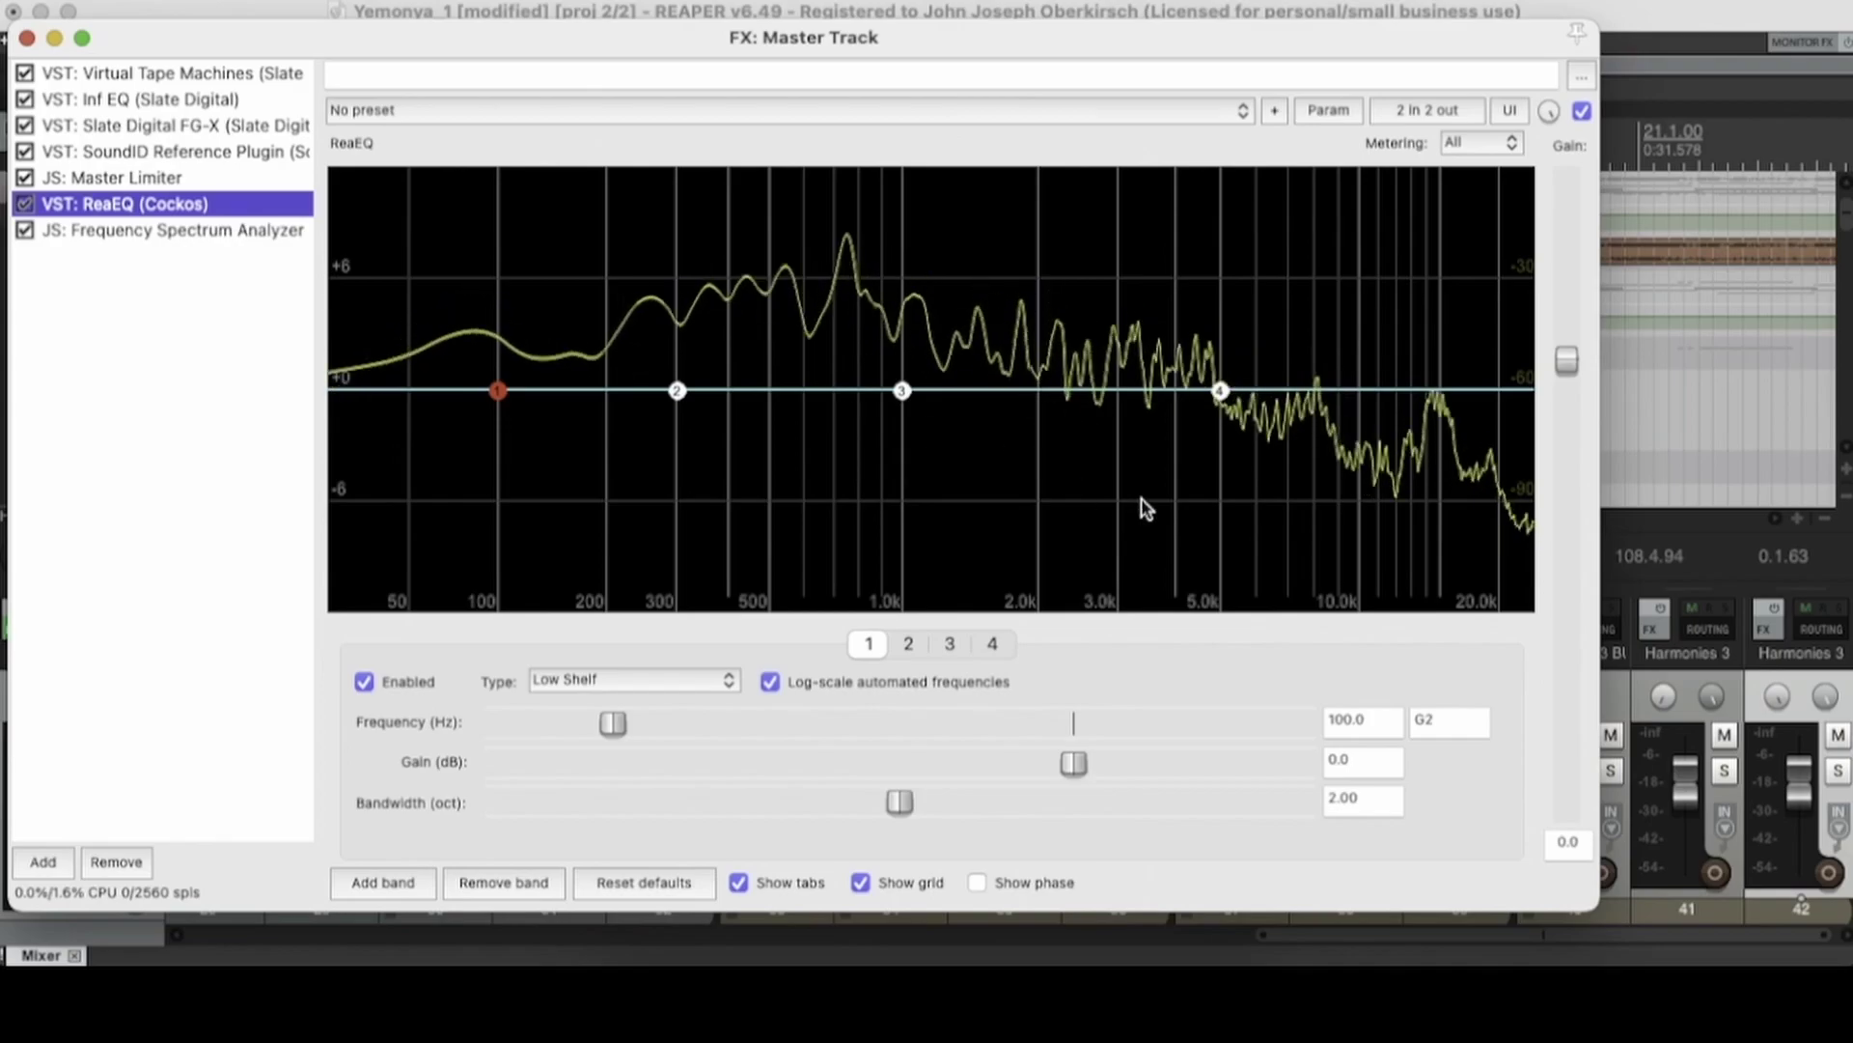
click(202, 233)
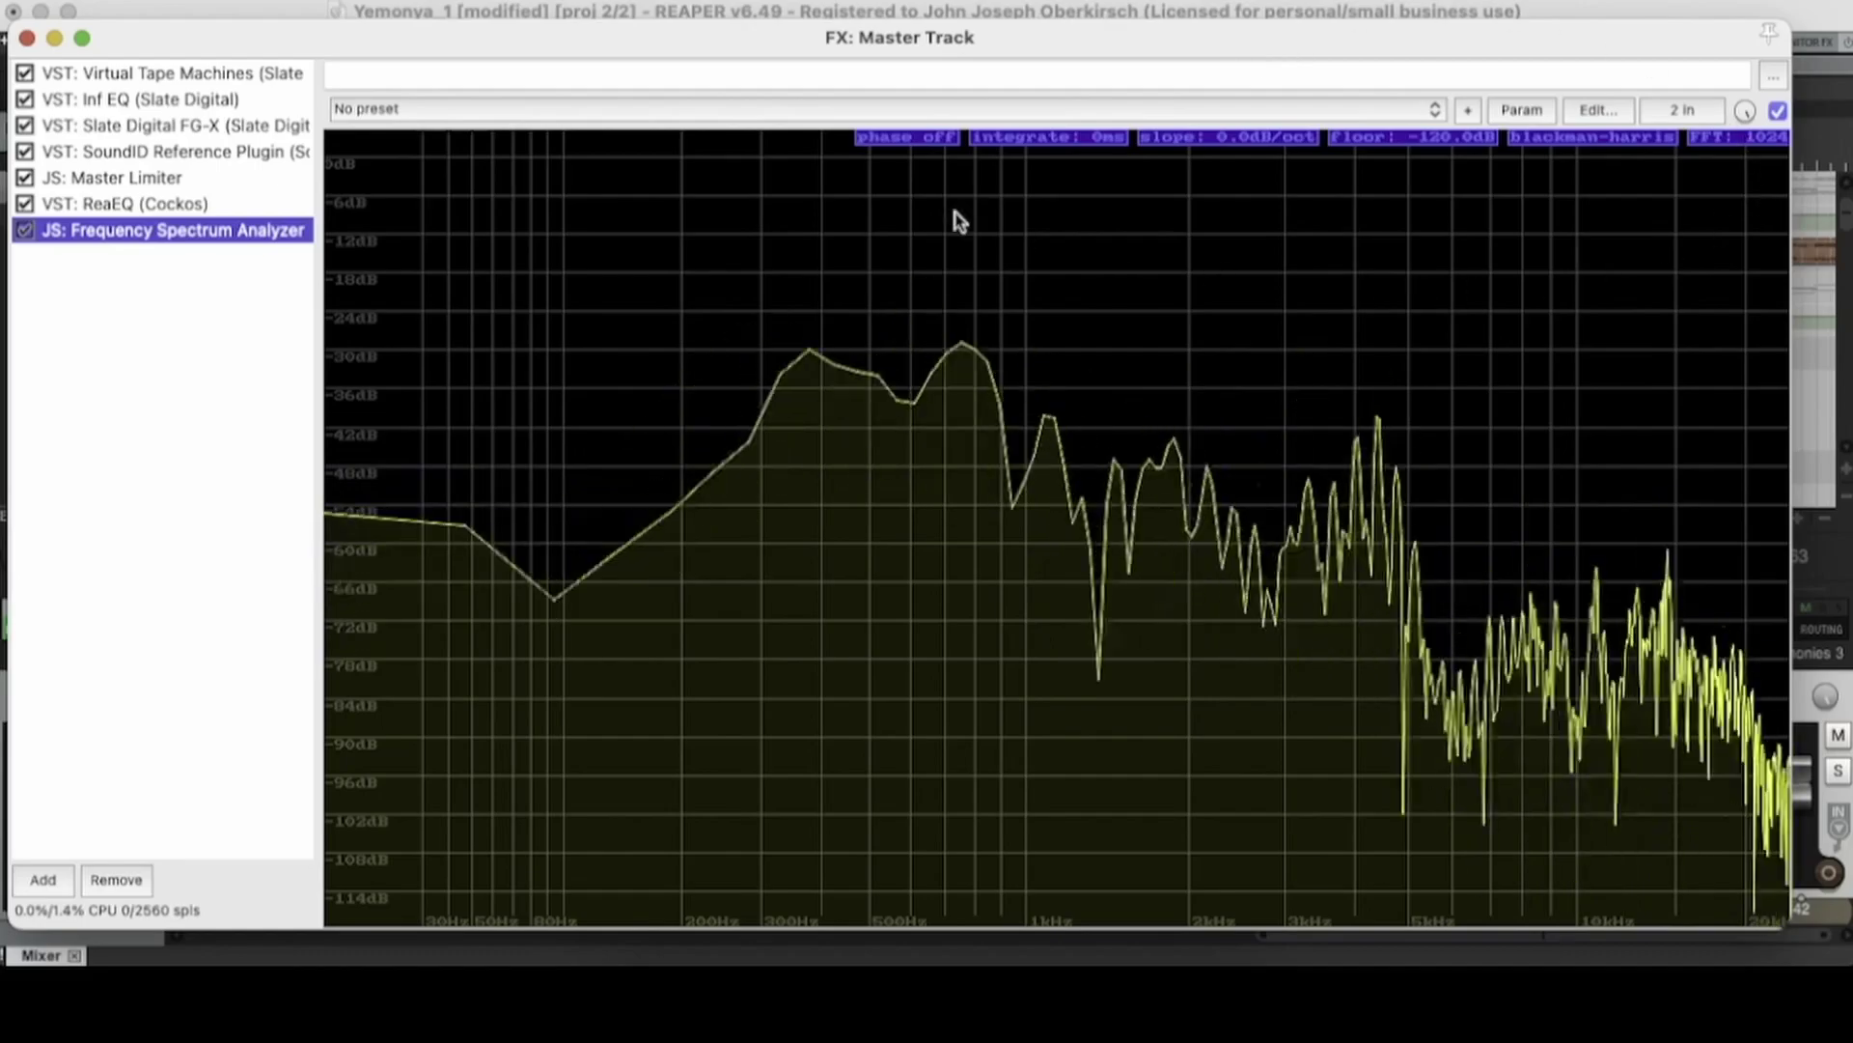
drag(1317, 37, 1332, 61)
- Move the analyzer aside, stop playback, zoom the arrange out, and park the window top-left
click(1137, 10)
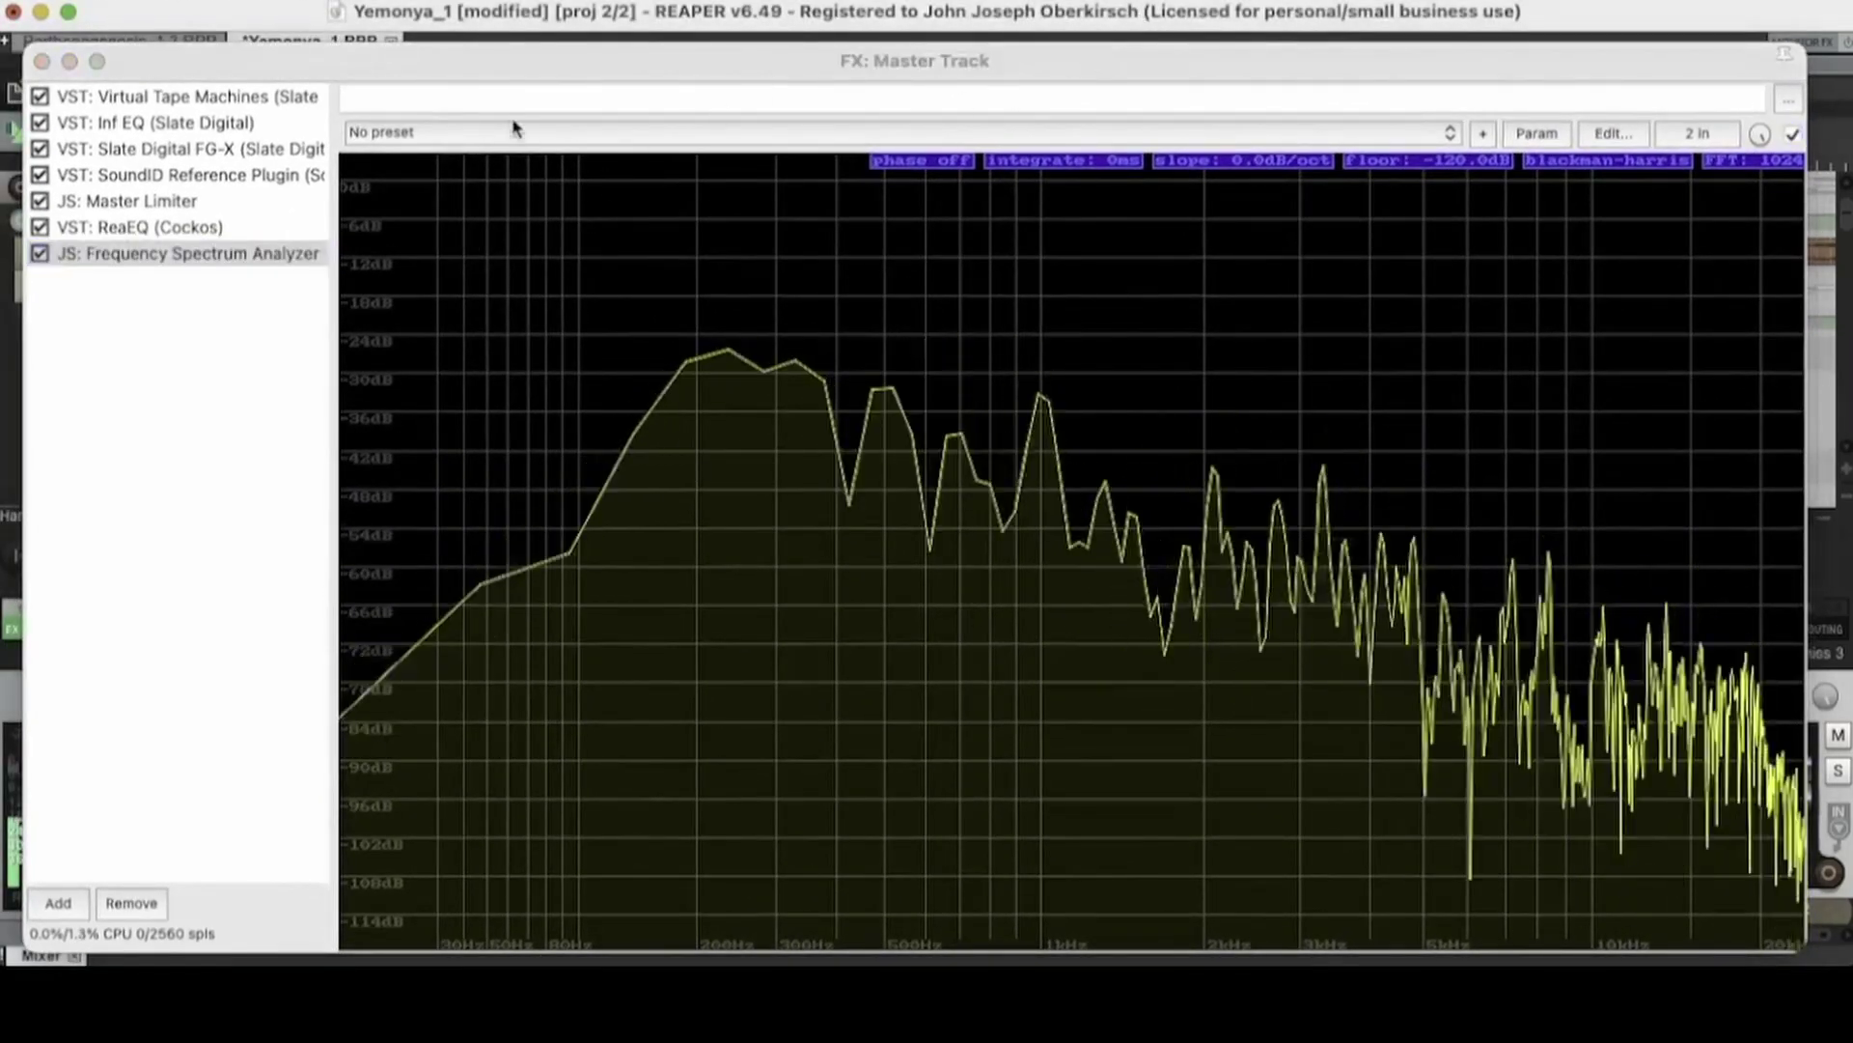
drag(523, 74, 544, 89)
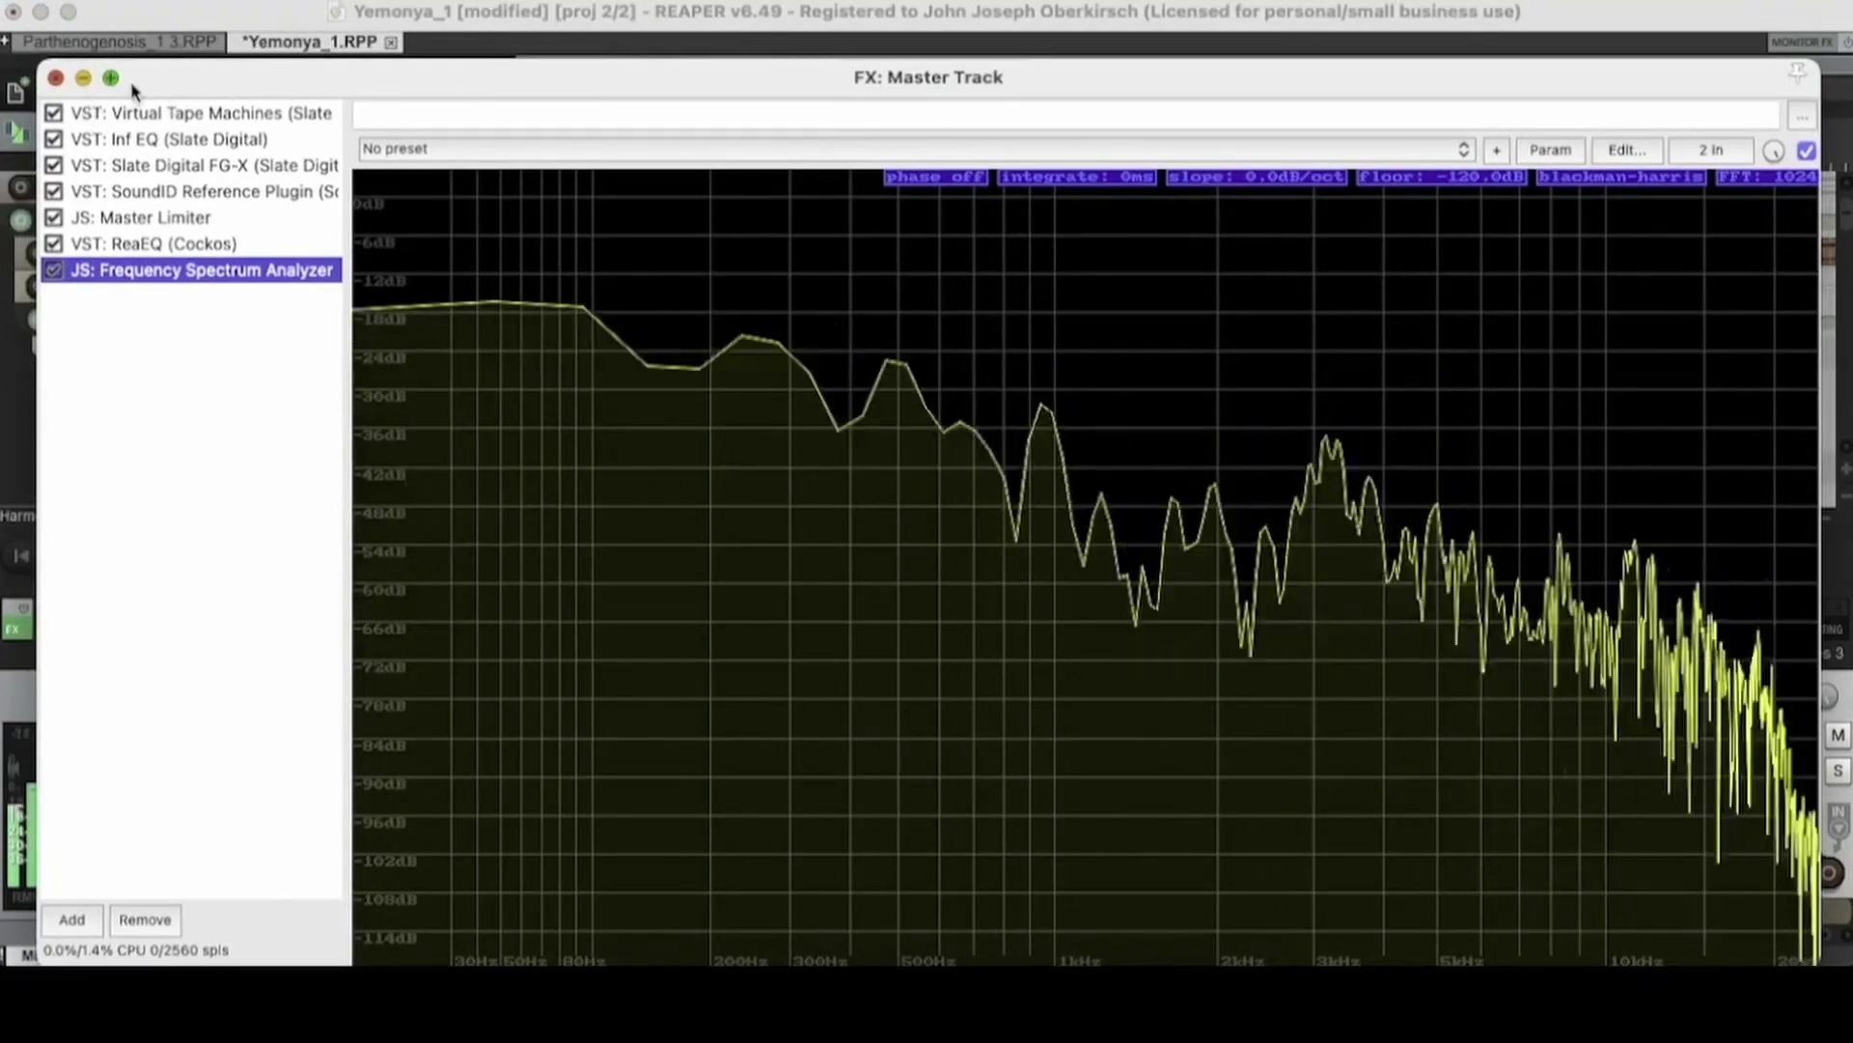
drag(132, 85, 442, 510)
click(109, 560)
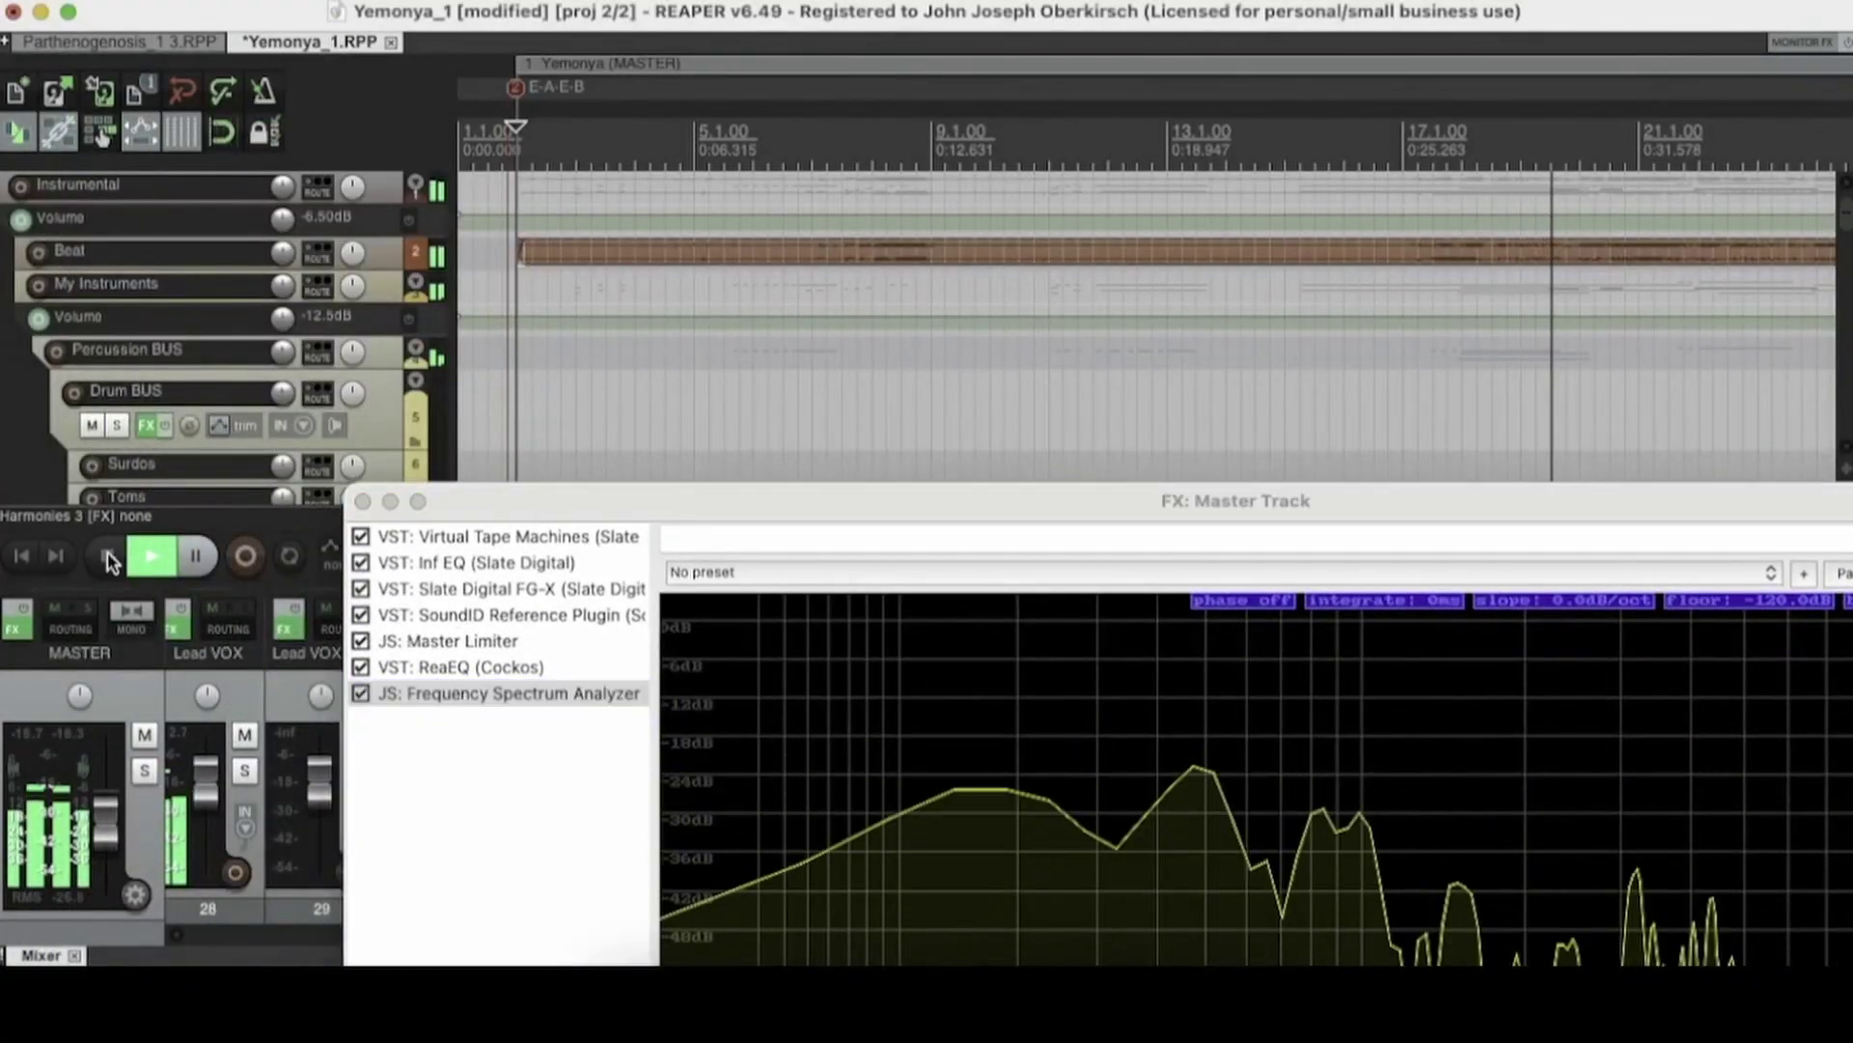
click(109, 560)
scroll(1221, 395, down, 3)
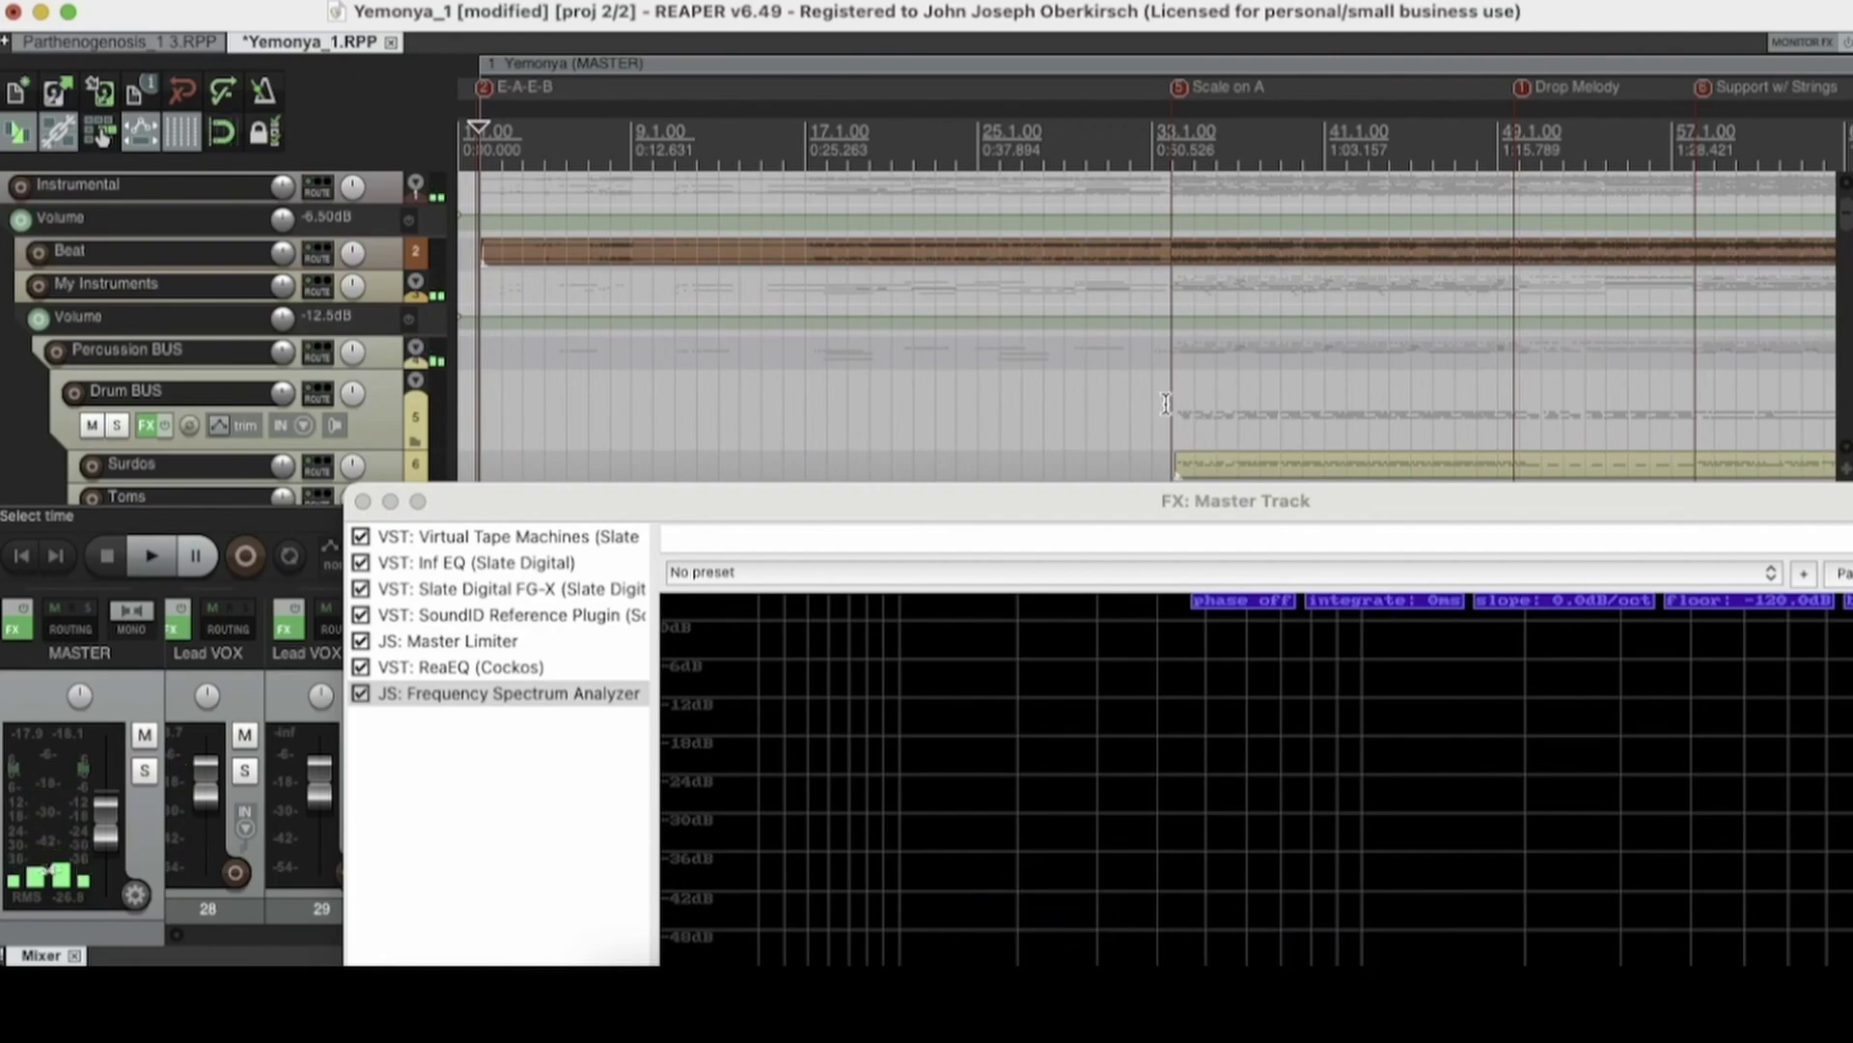
drag(1164, 496, 866, 8)
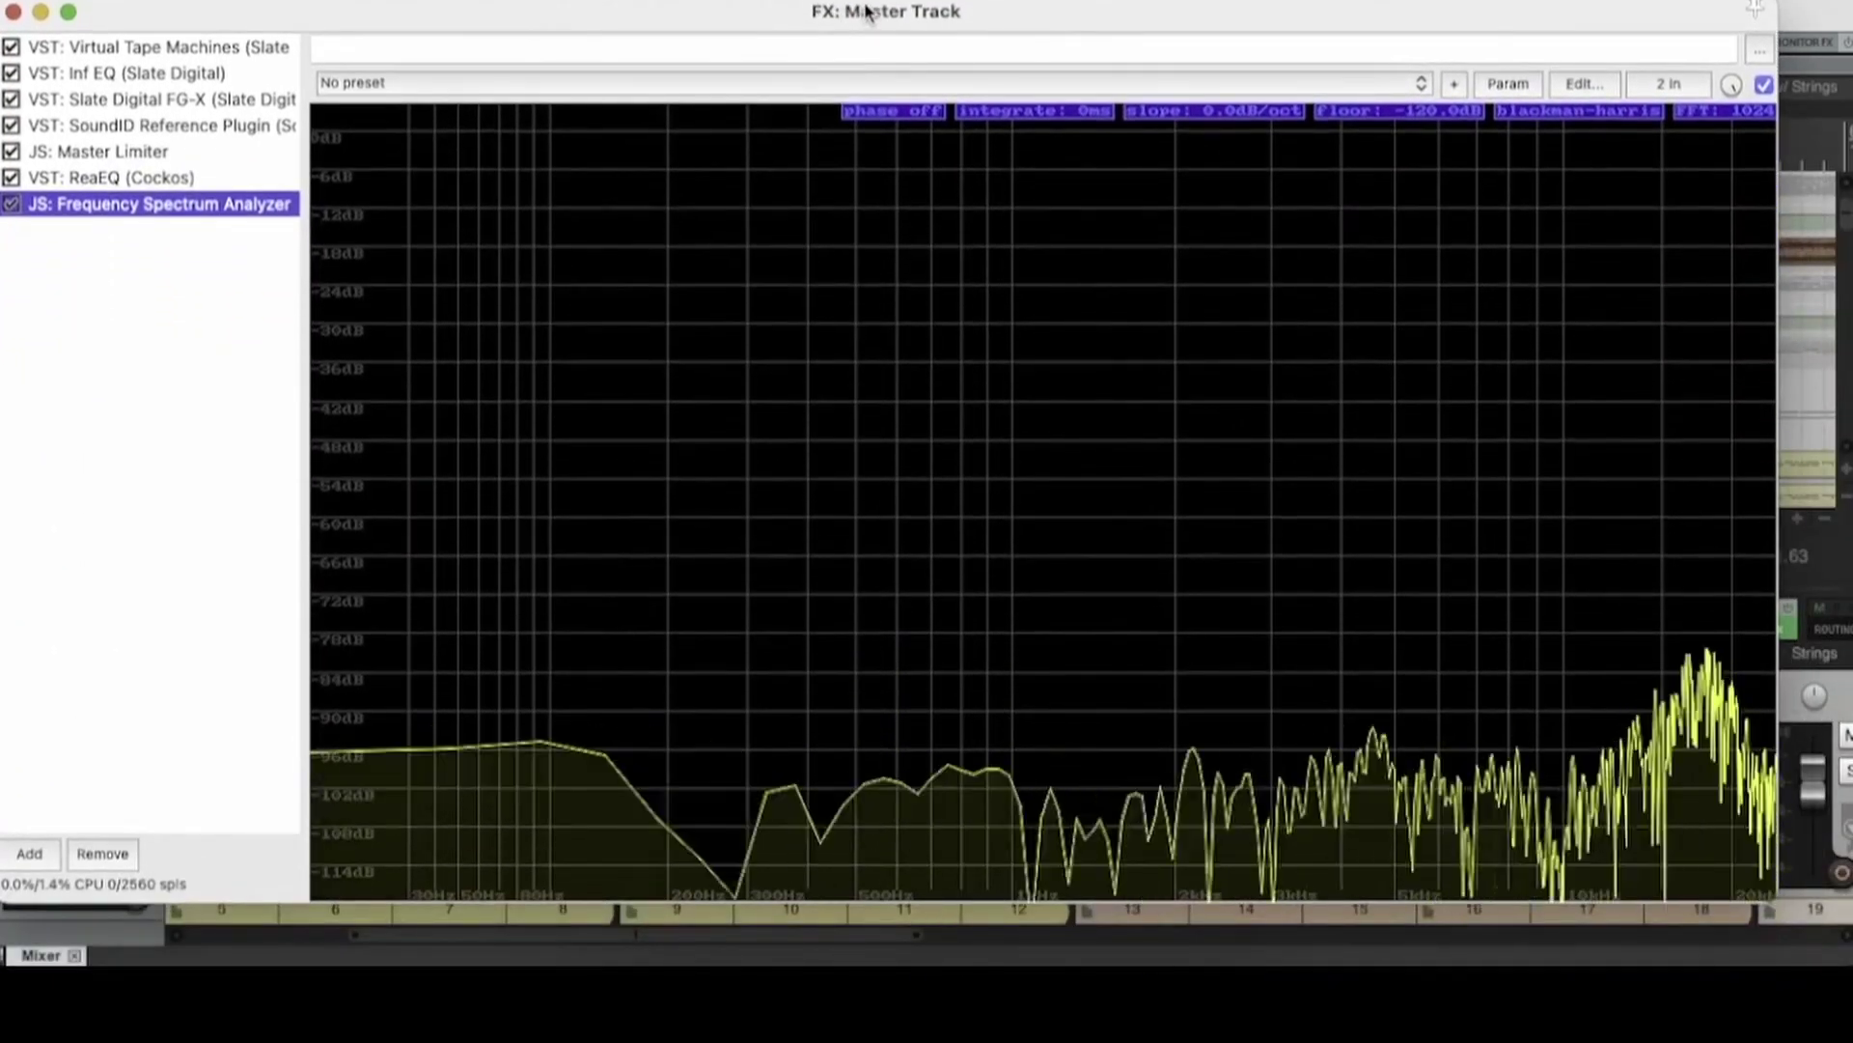
- Toggle the analyzer's phase display on and back off, shifting the FX window to view the project
click(903, 114)
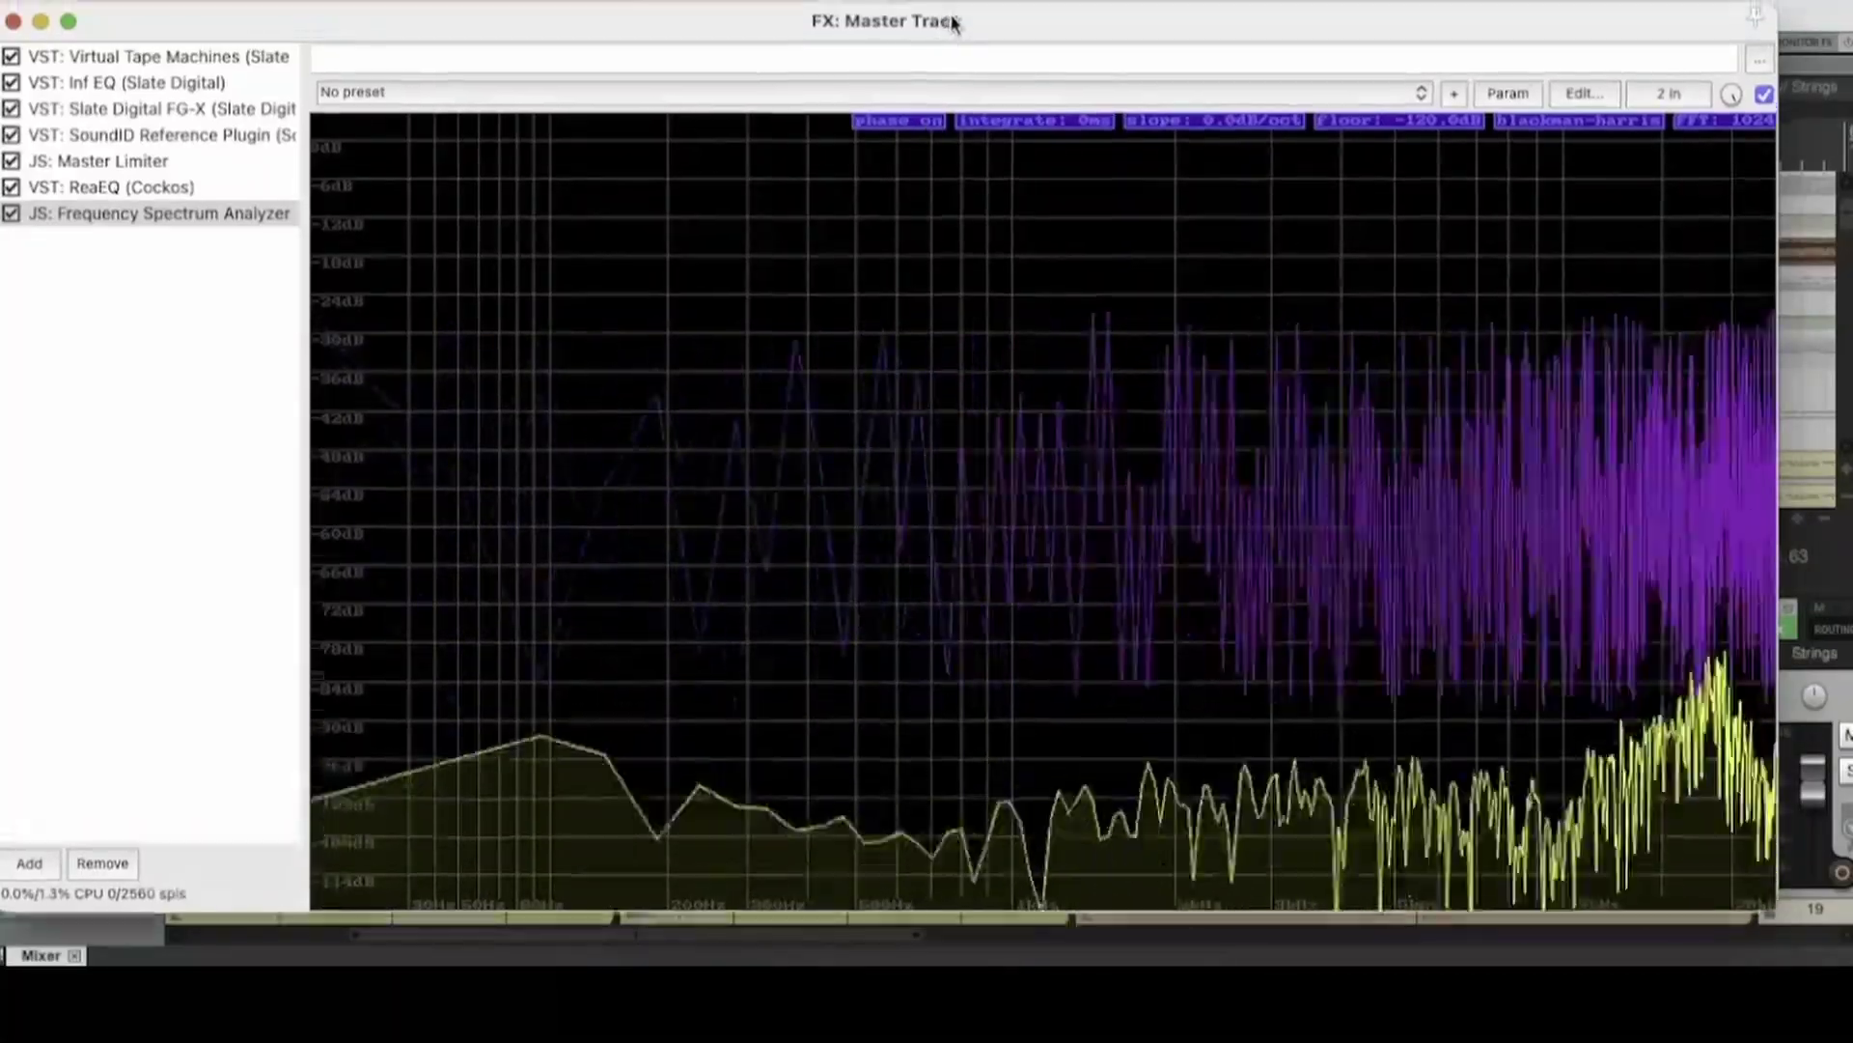
drag(959, 12, 1083, 63)
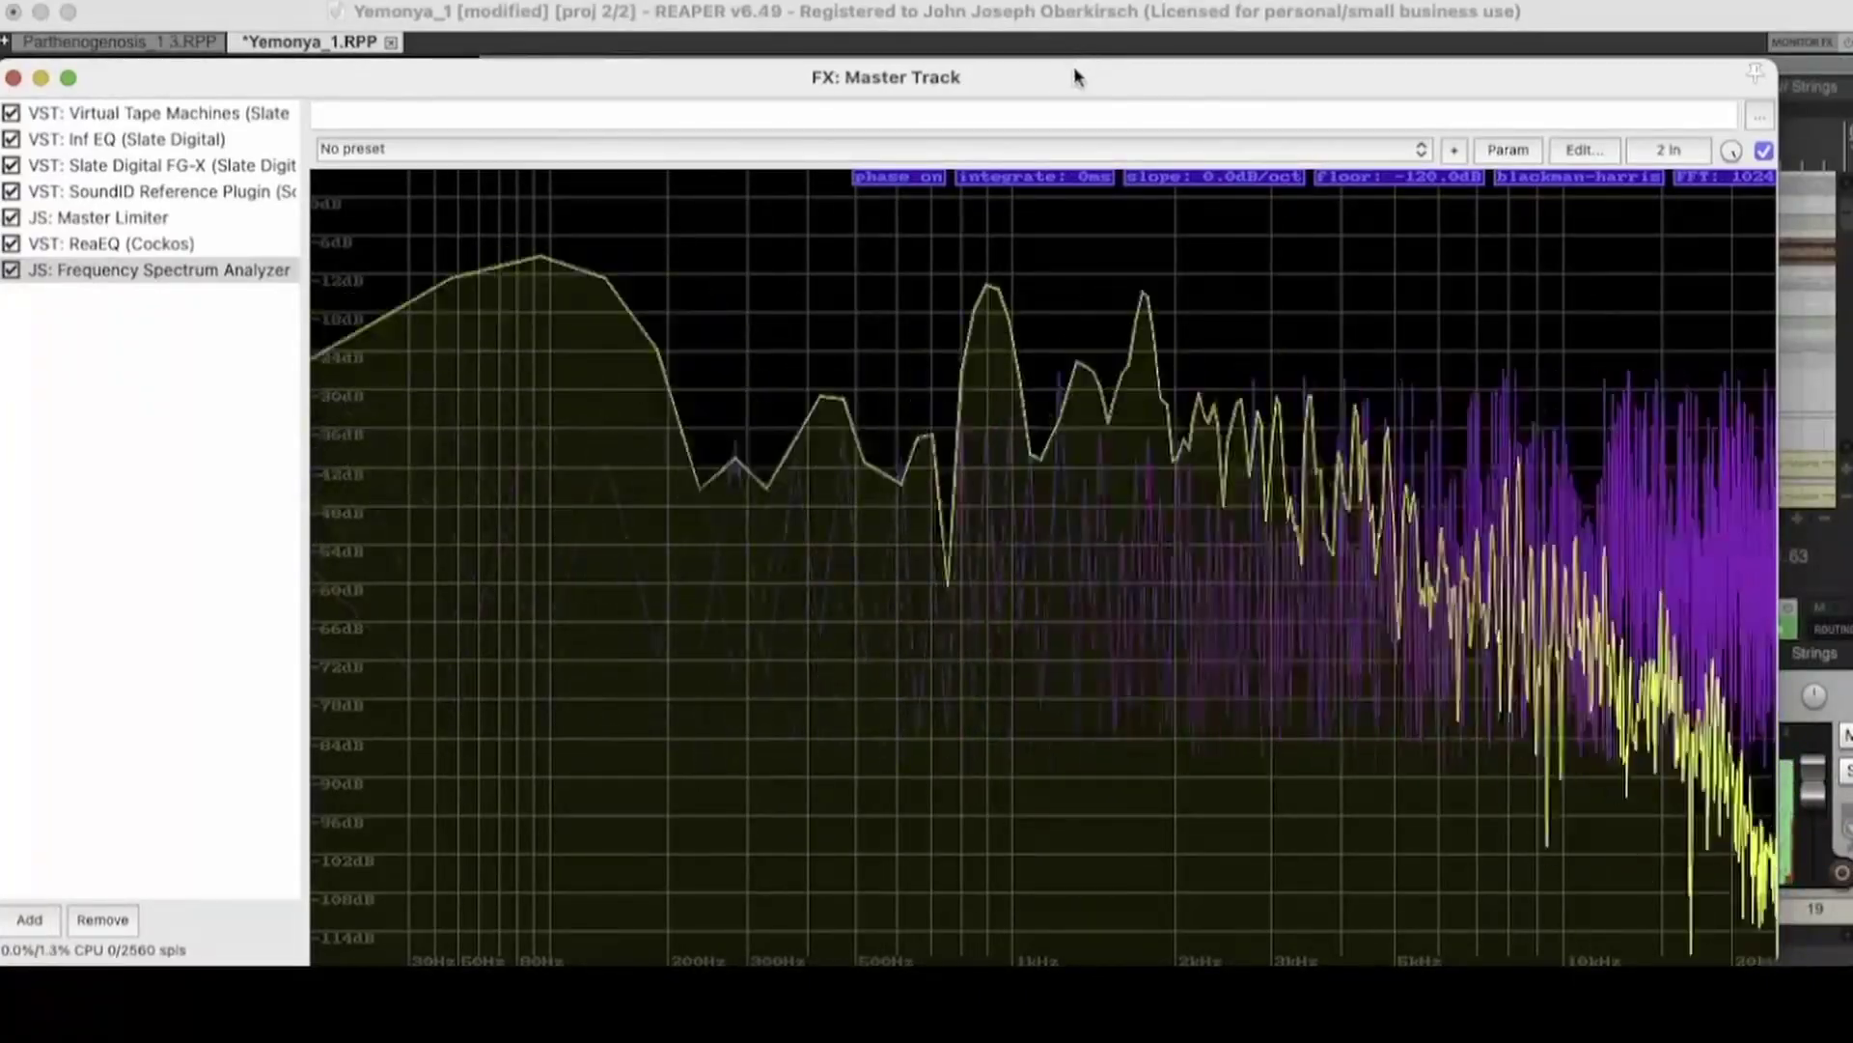
click(904, 178)
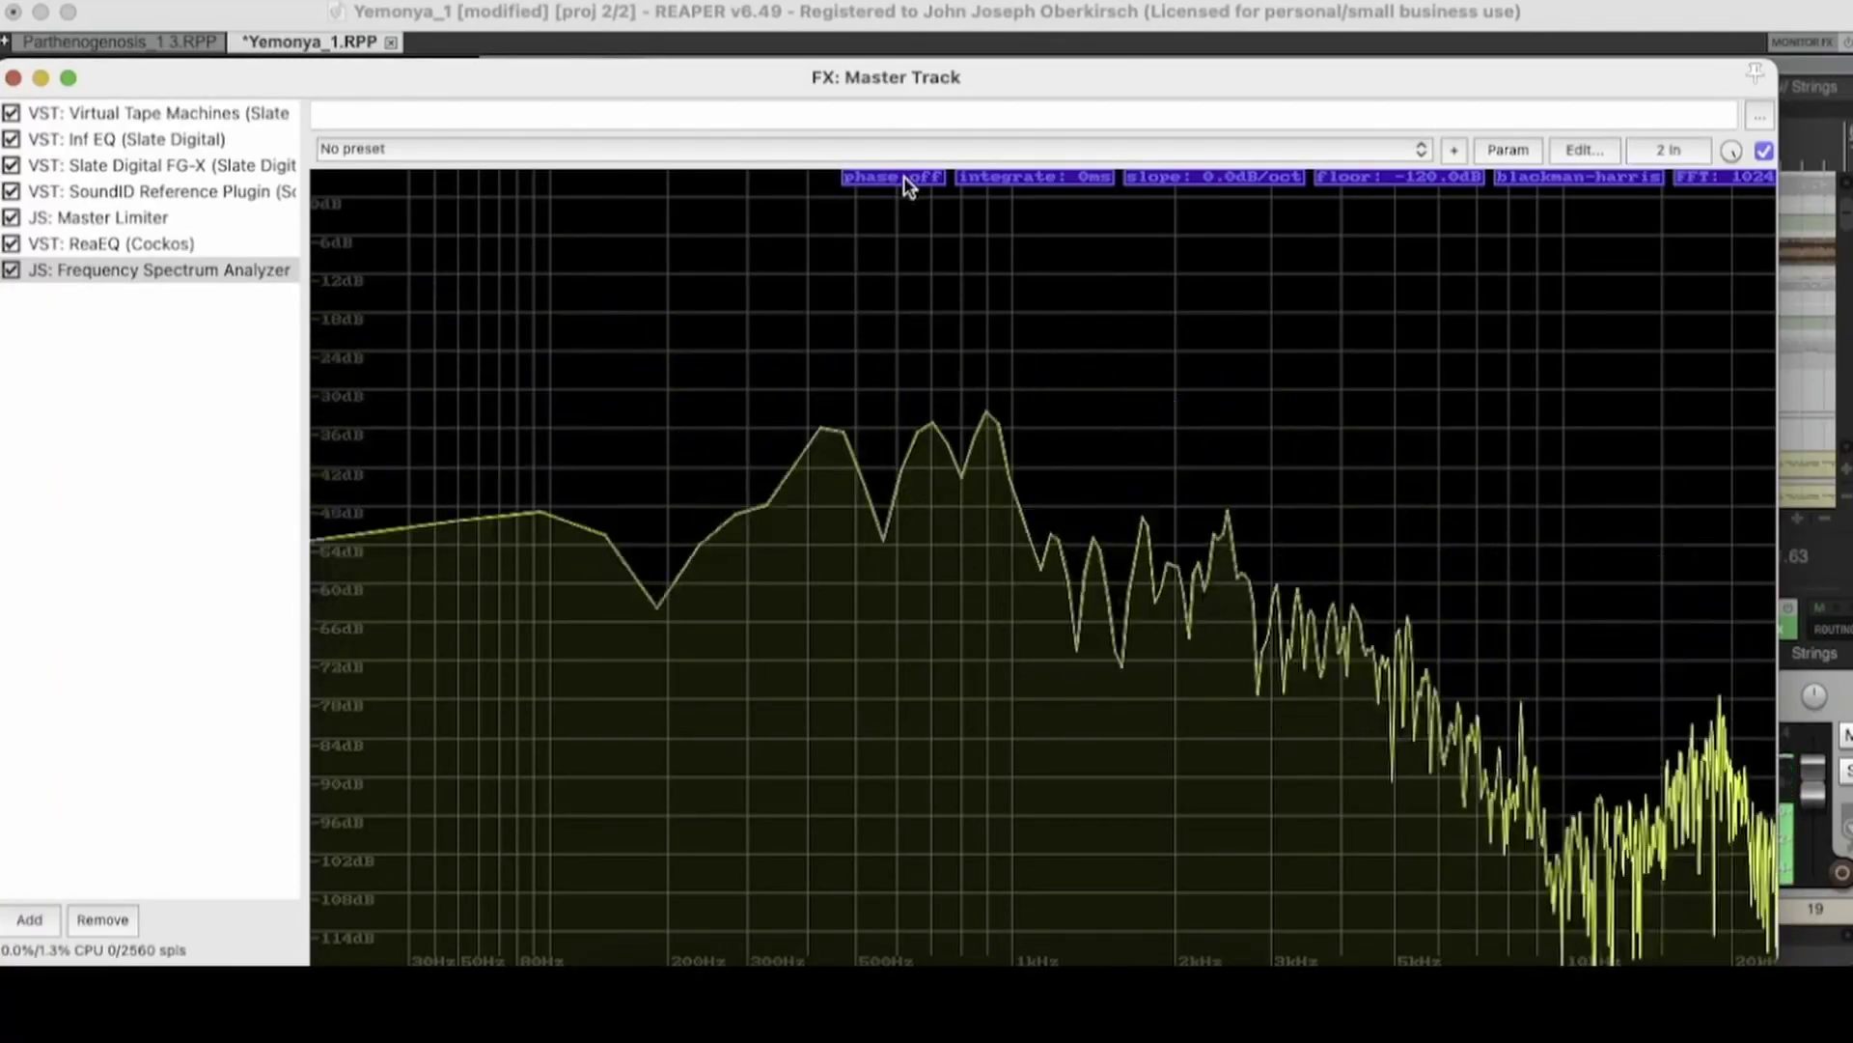
click(905, 177)
click(905, 178)
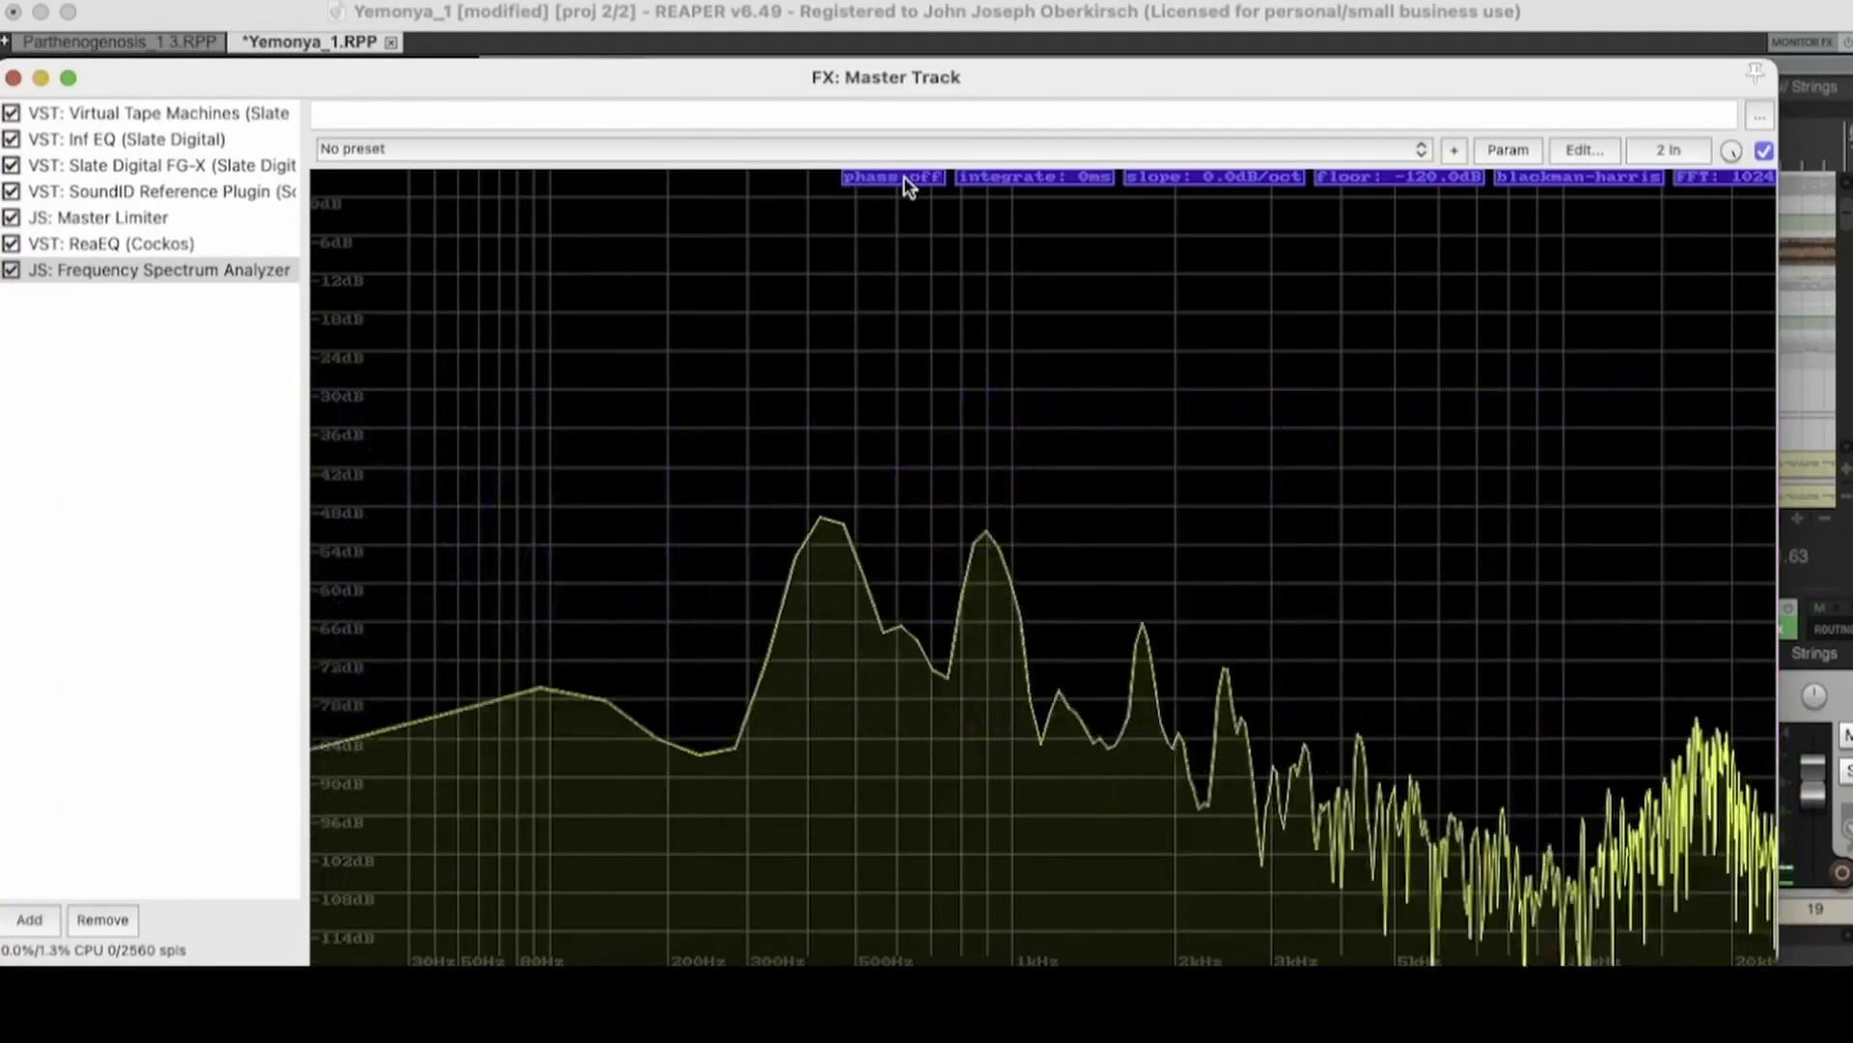
drag(1008, 74, 1088, 44)
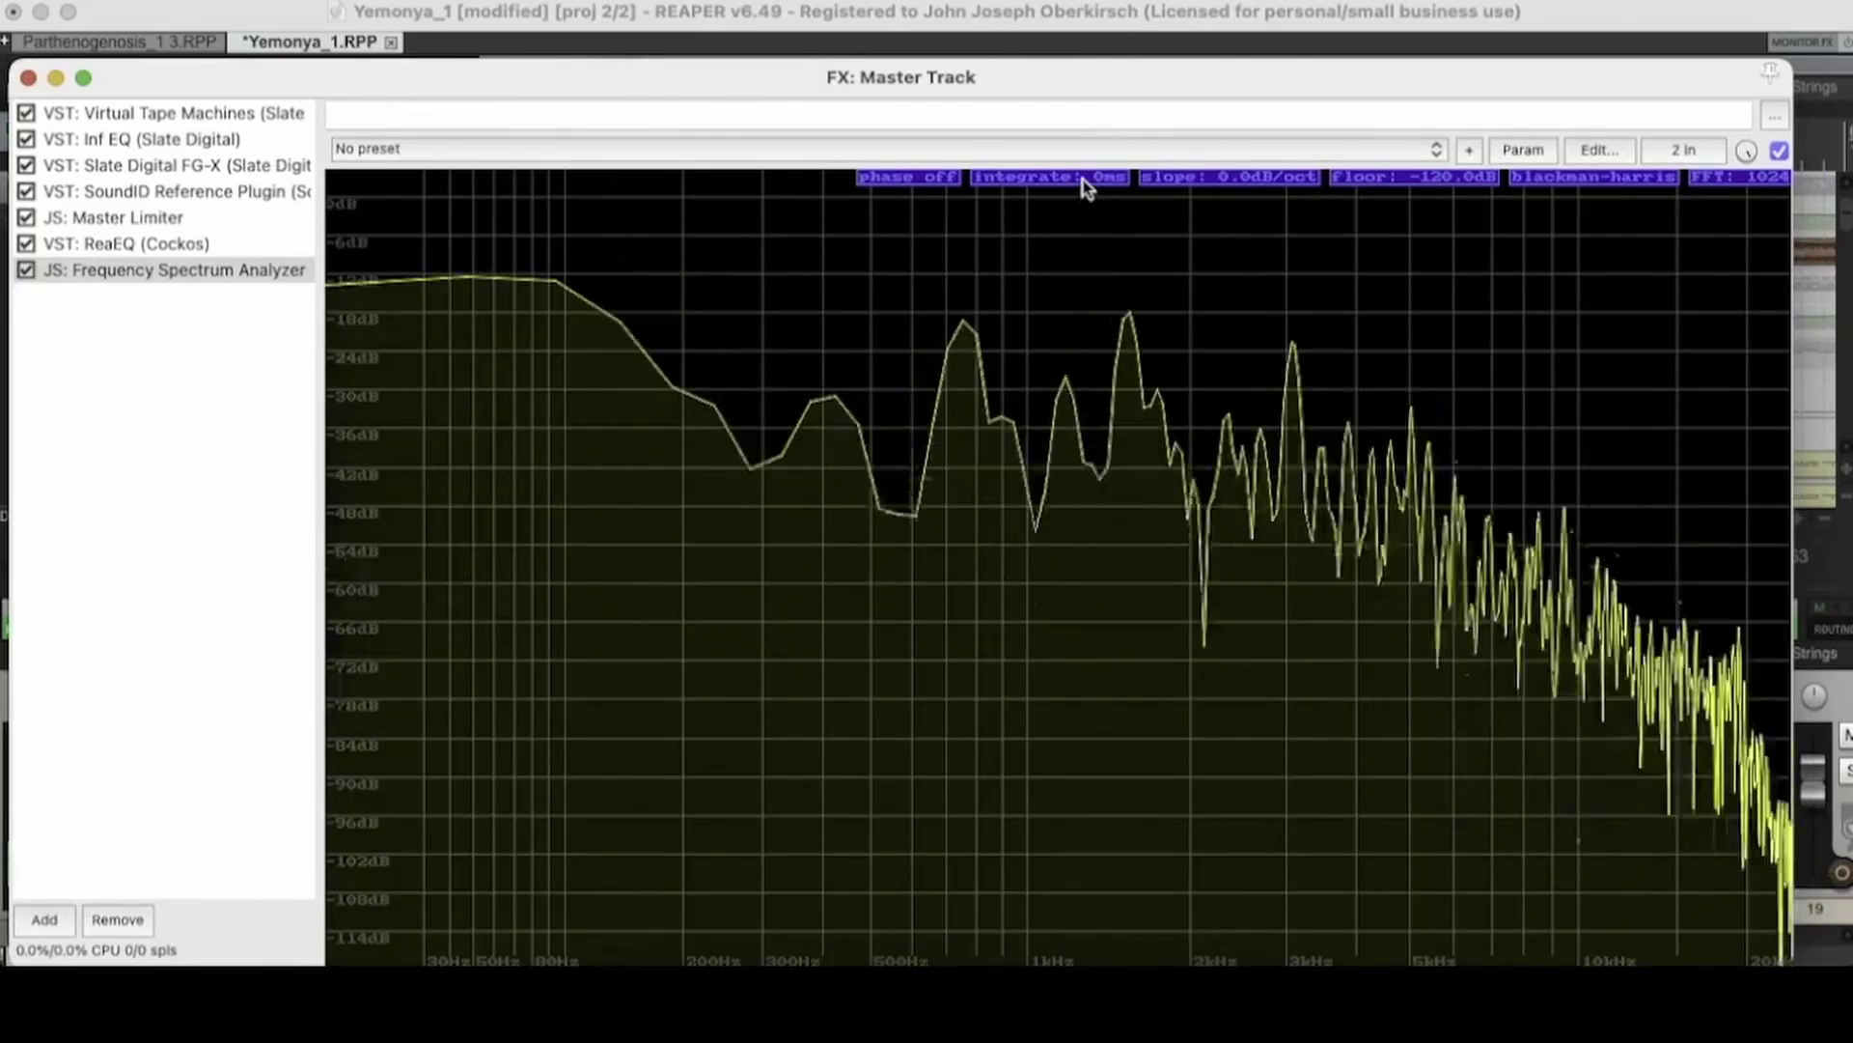
- Drag the analyzer's 'integrate' label up until the integration time reads 2500 ms
drag(1047, 177, 1045, 136)
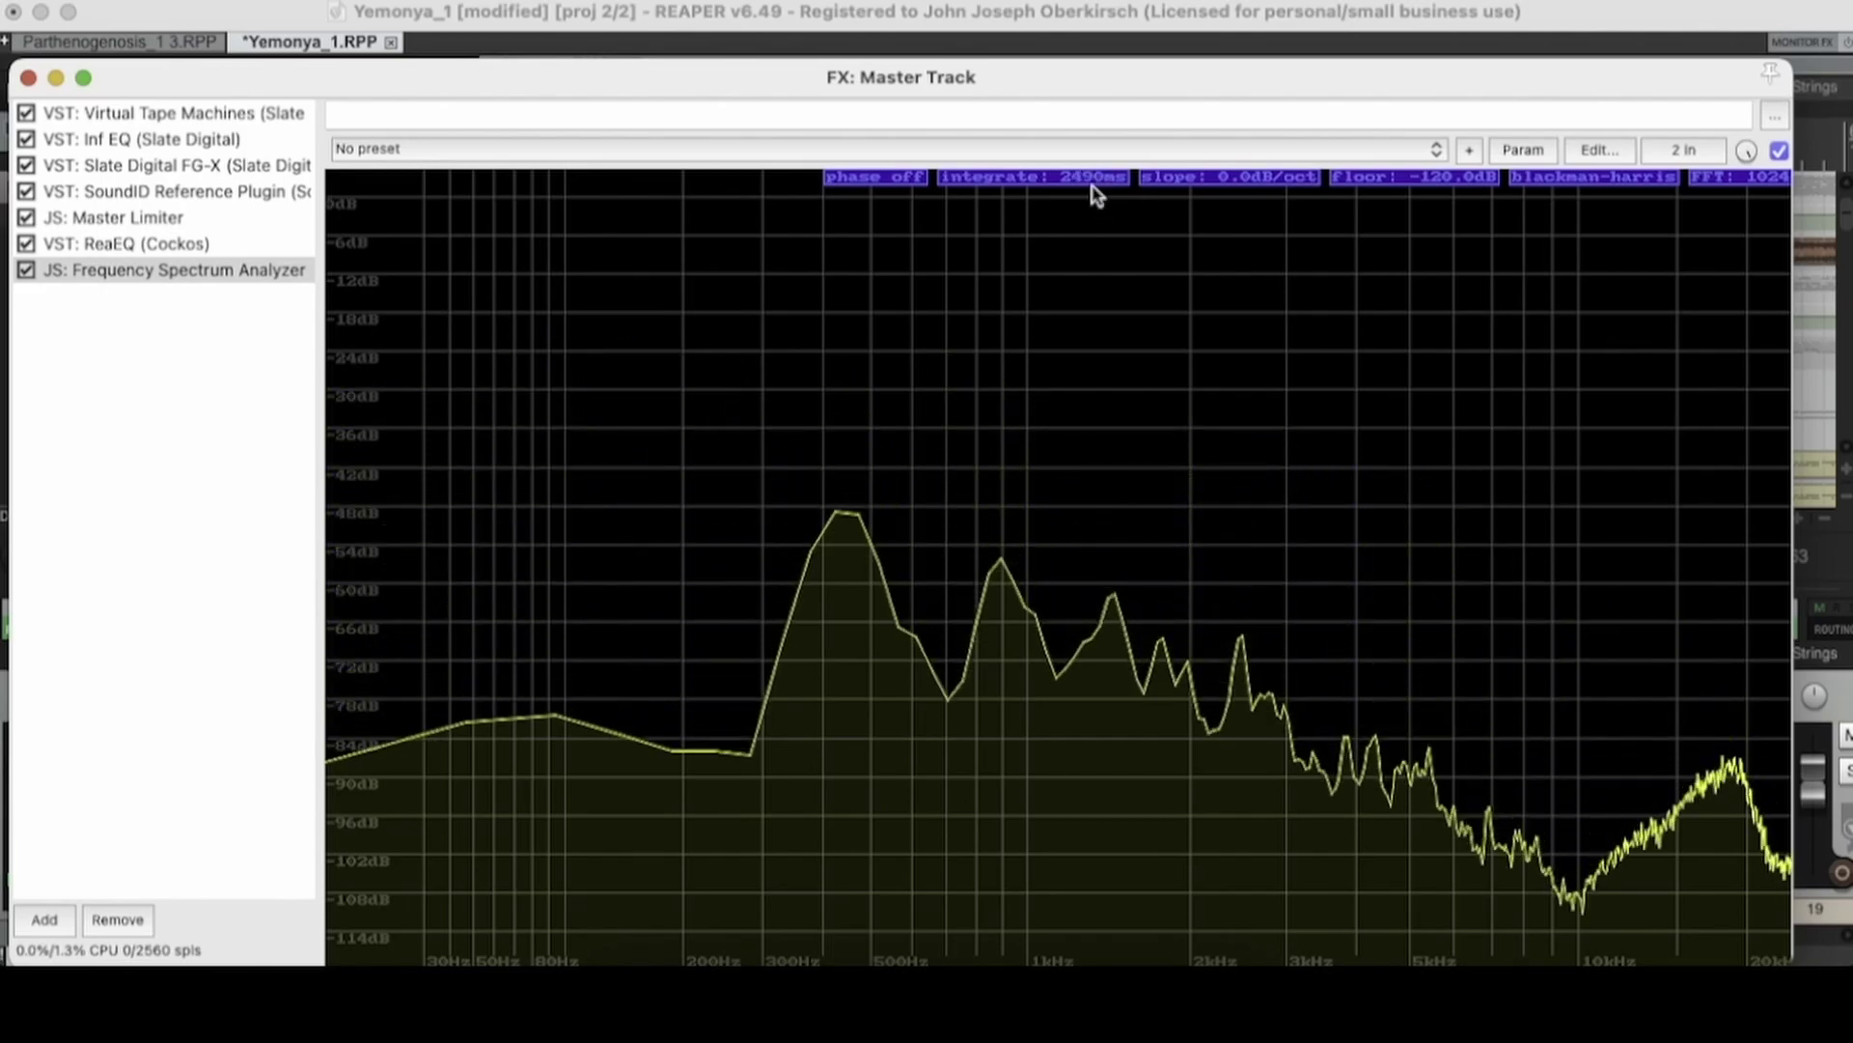
drag(1097, 189, 981, 711)
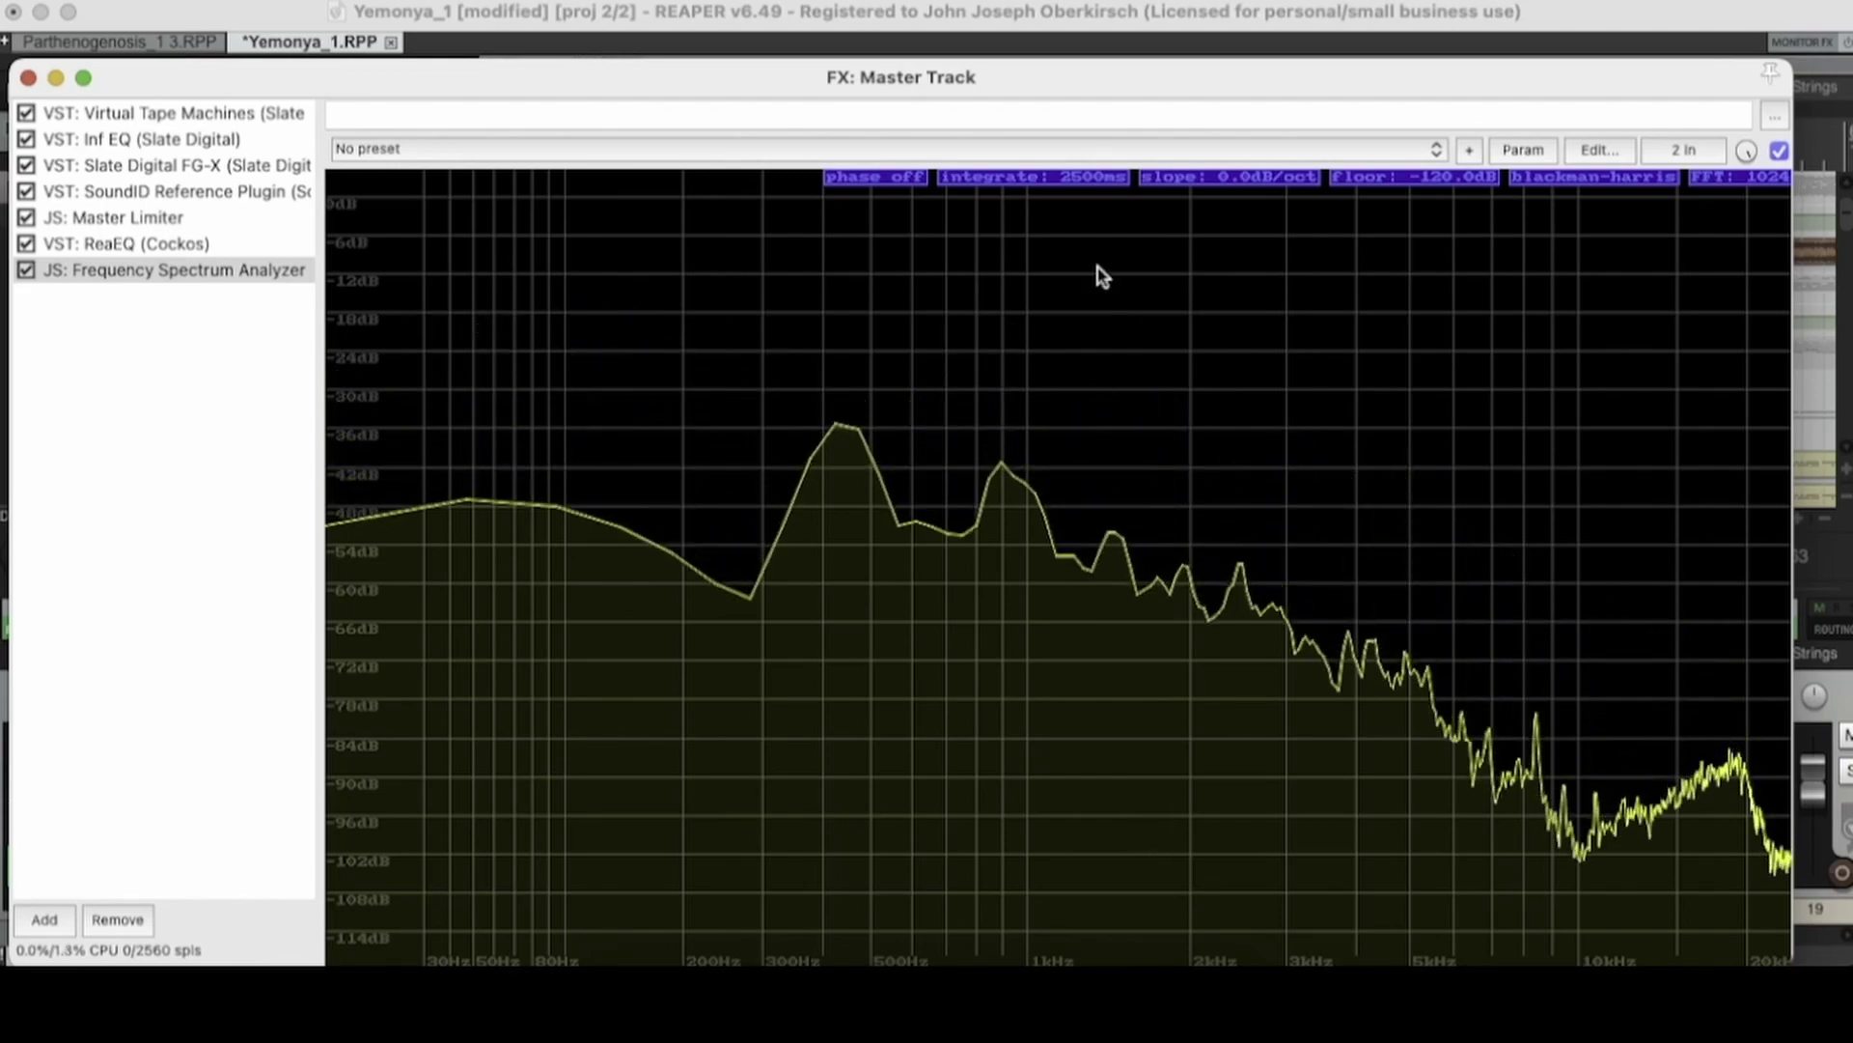
- Drag the 'integrate' setting down to 0ms, then lower the FX window to uncover the tracks
drag(1070, 179, 918, 753)
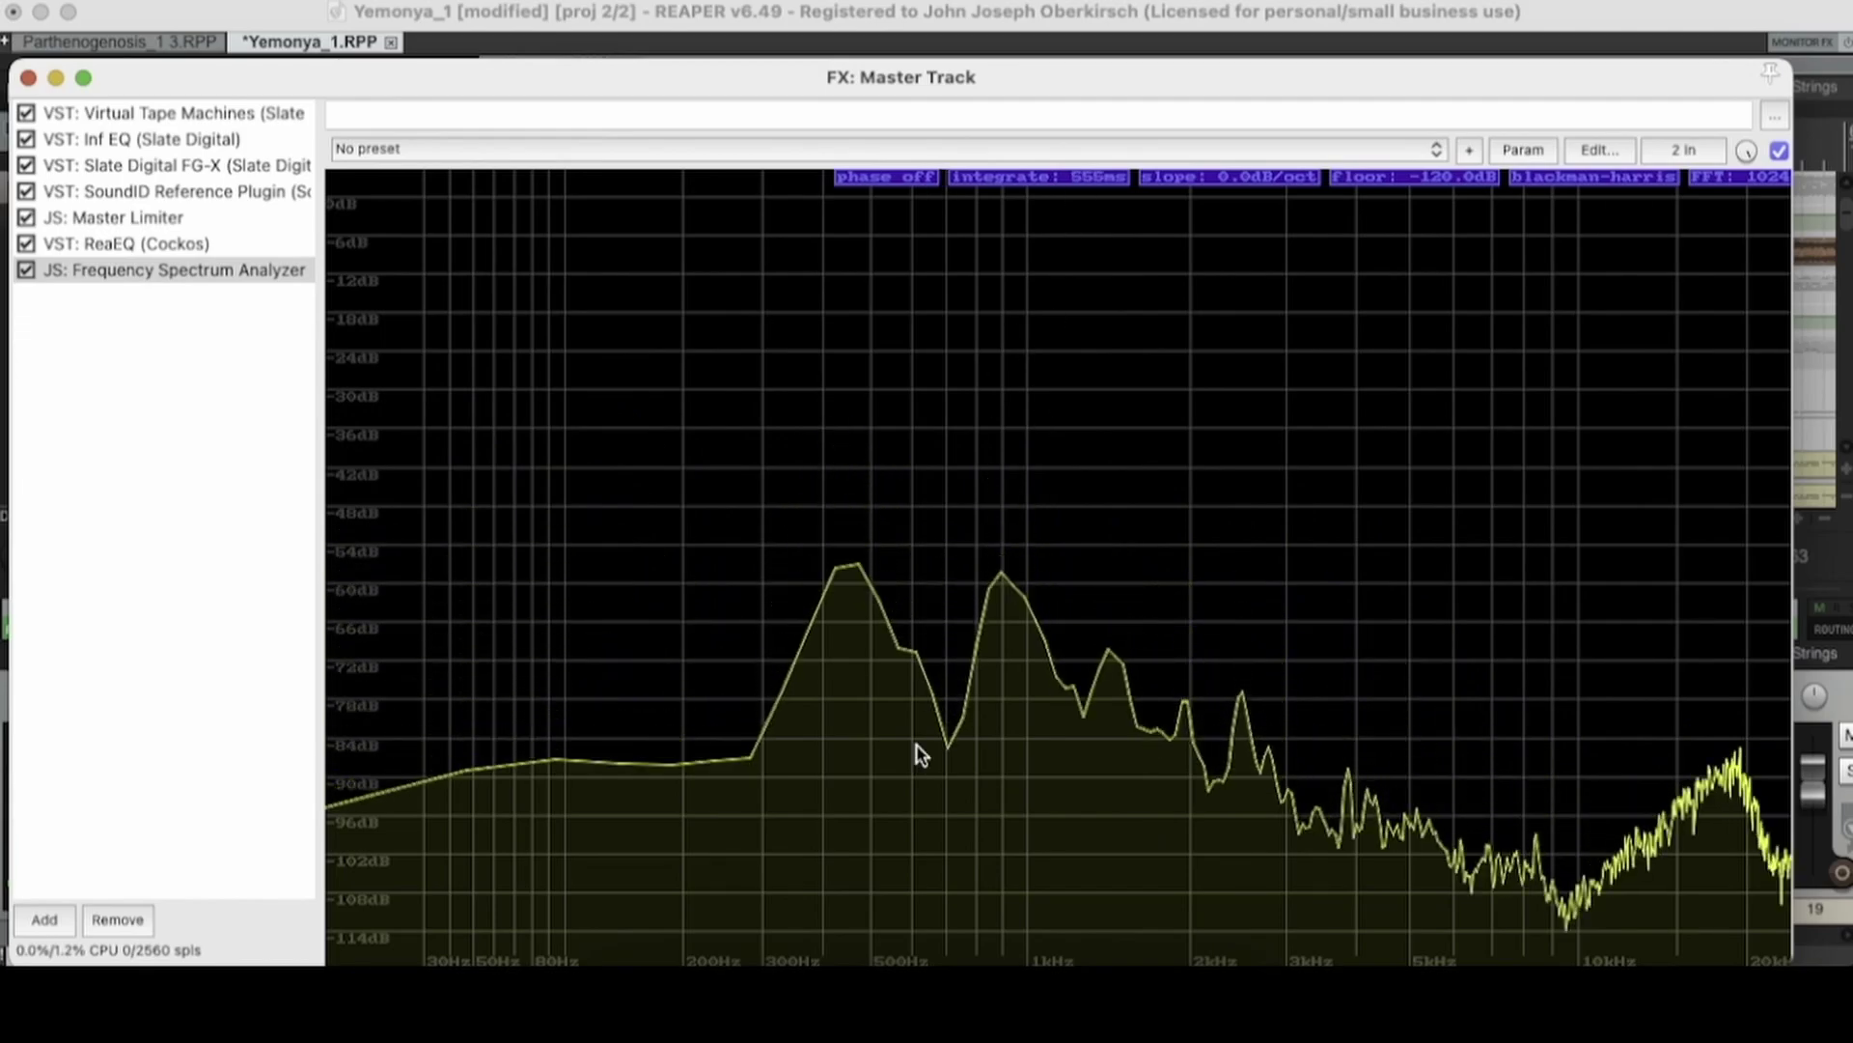
drag(1104, 177, 1075, 252)
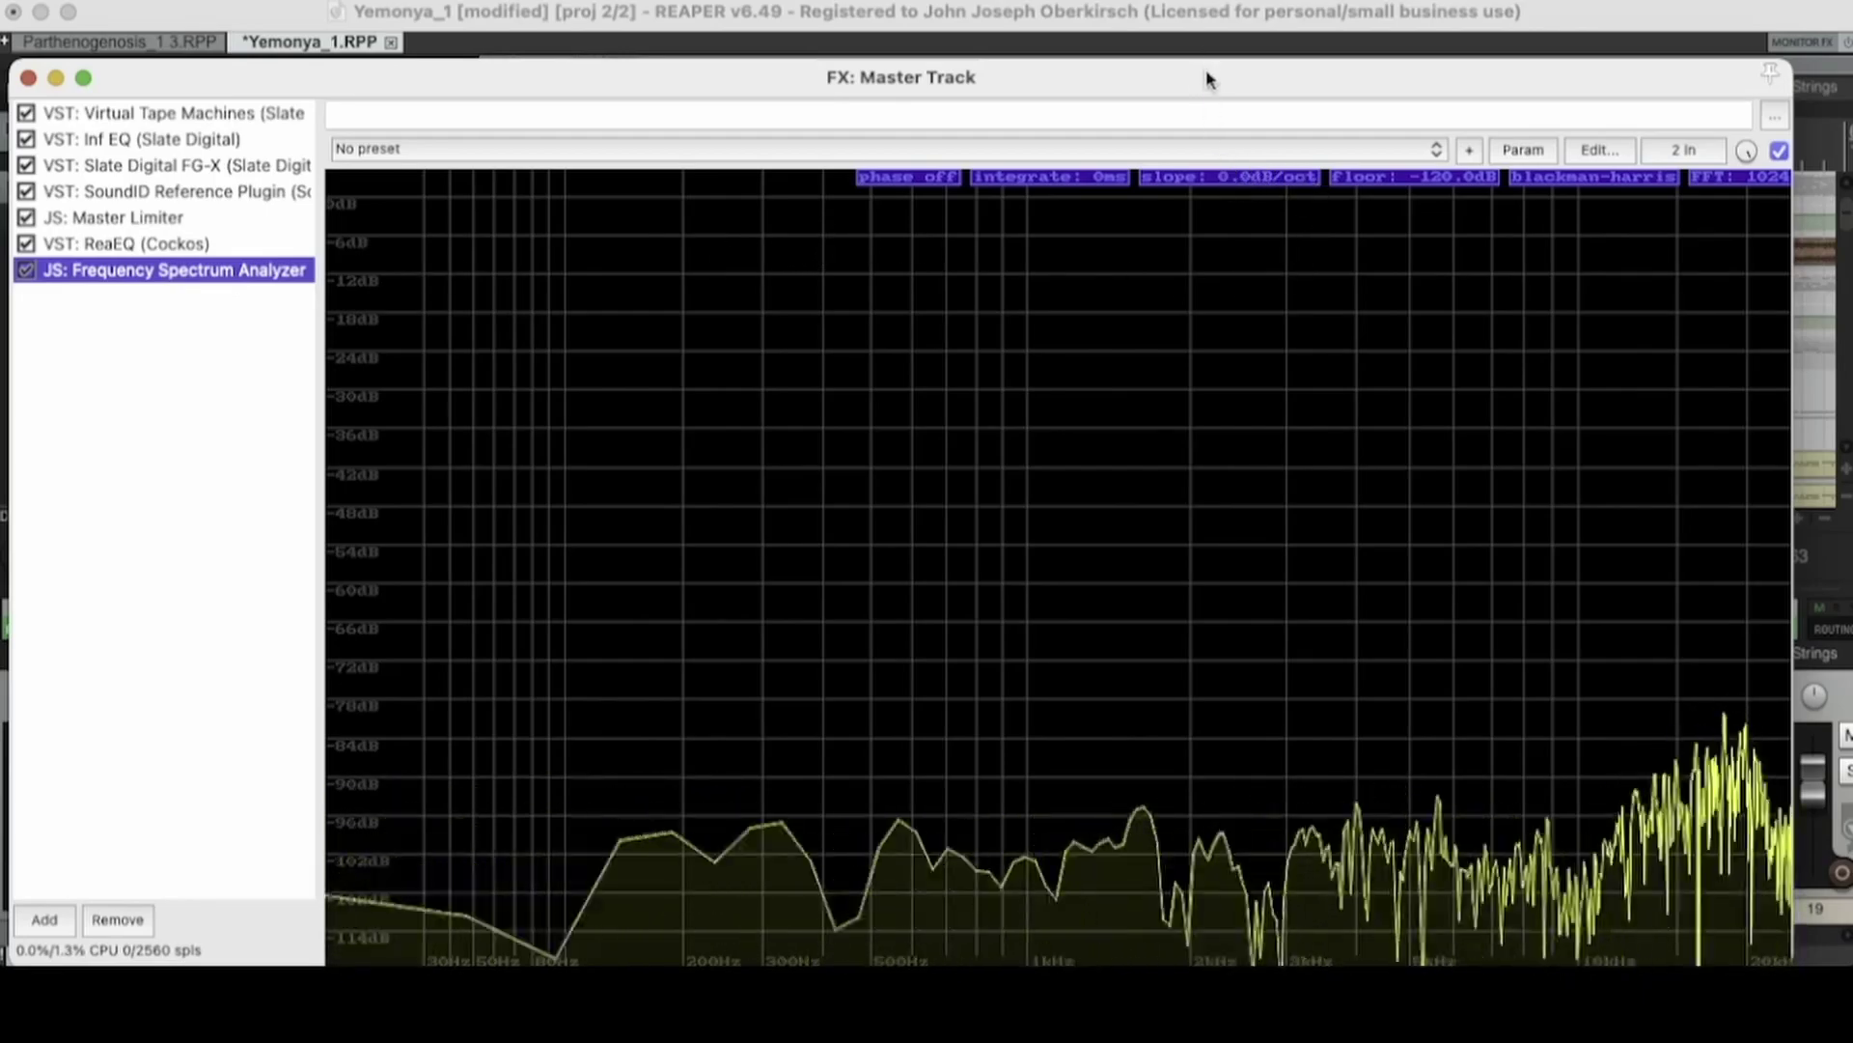
drag(1207, 80, 1167, 447)
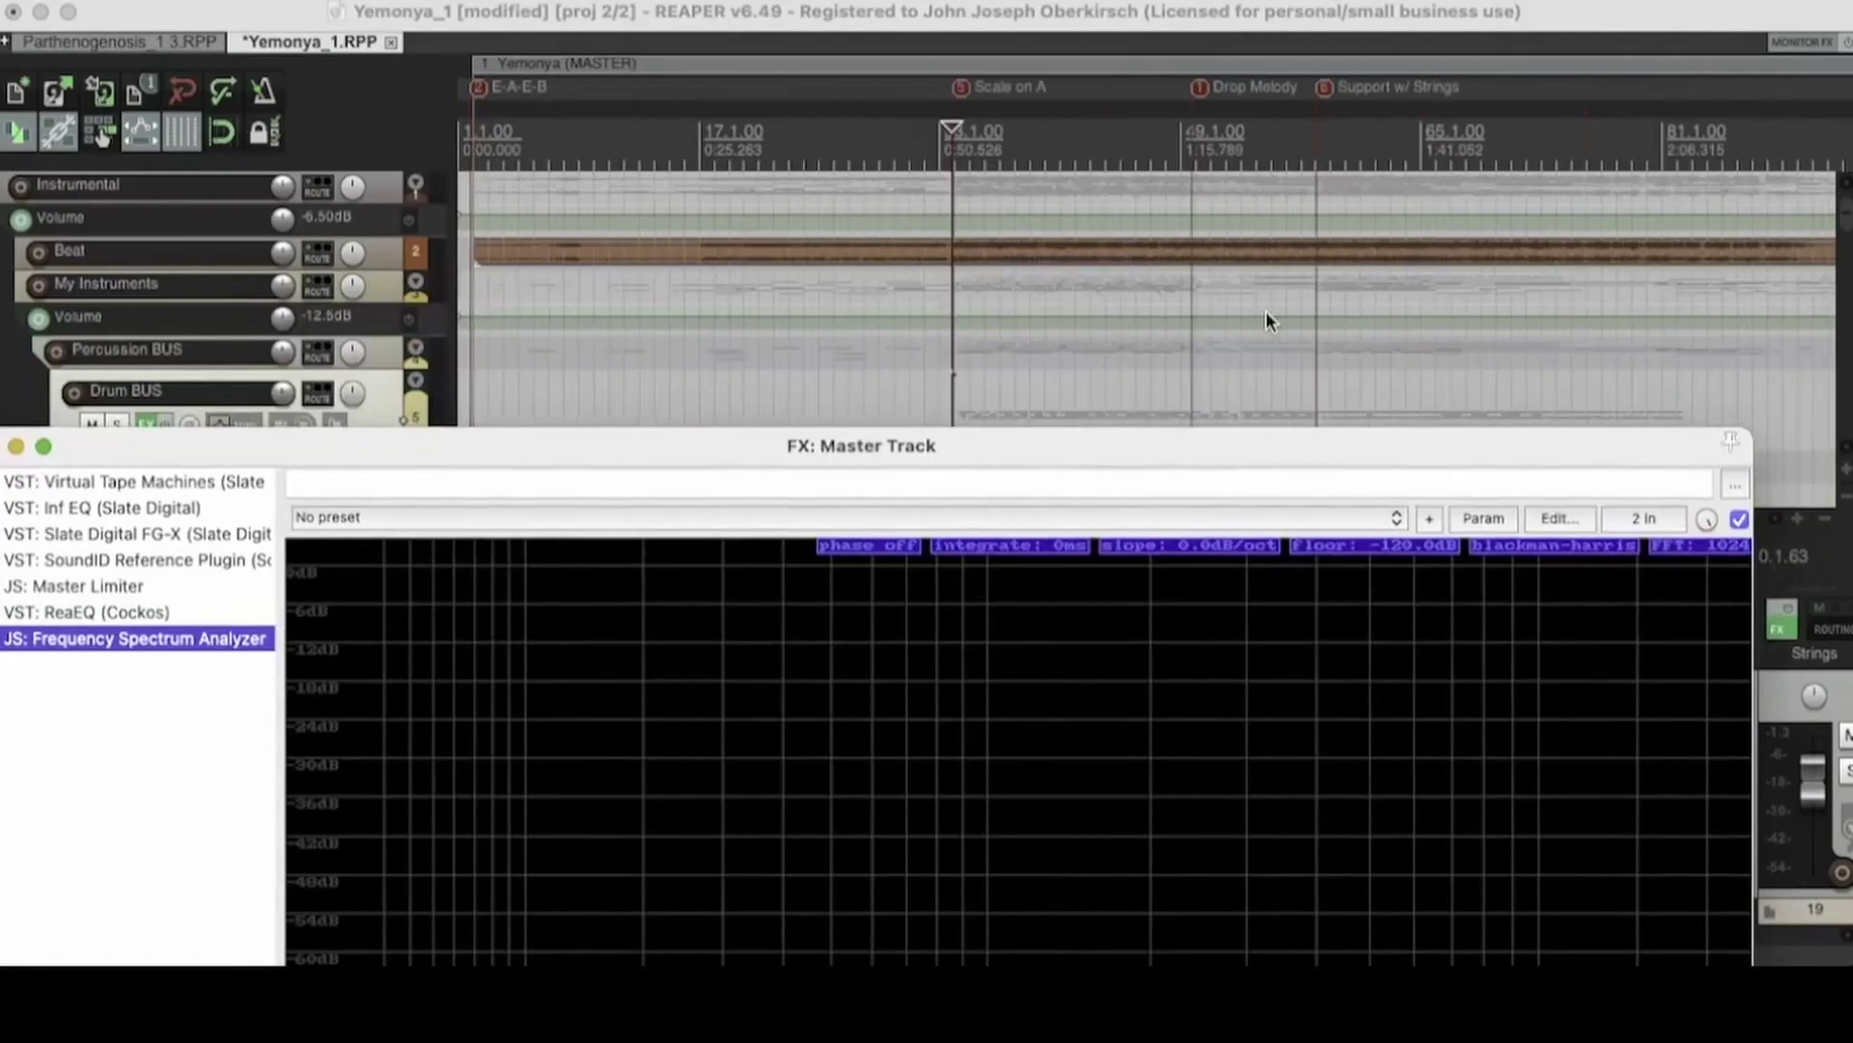
- Play the song from the Support w/ Strings marker and move the FX window back to the top
click(1314, 282)
key(space)
drag(1222, 461, 1237, 45)
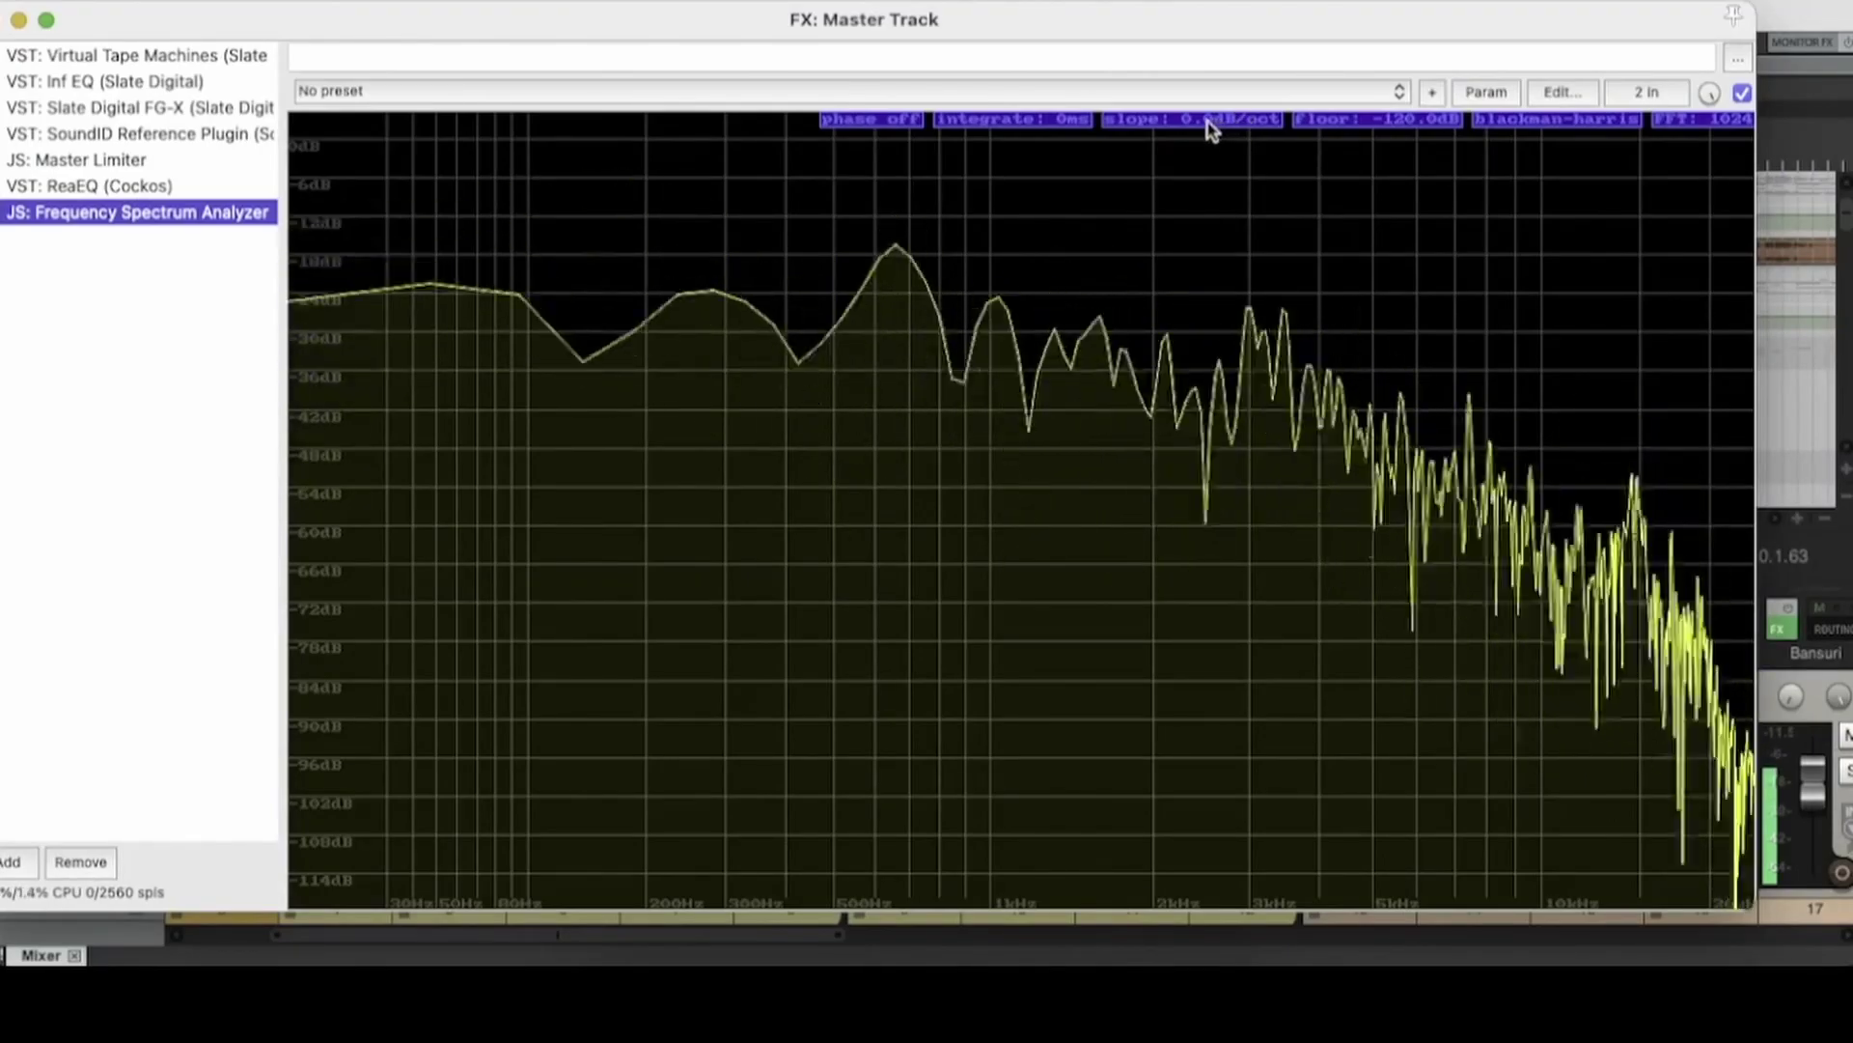
- Sweep the analyzer's slope between 0.0 and about 12.0dB/oct, ending at 0.0dB/oct
drag(1215, 129, 1142, 190)
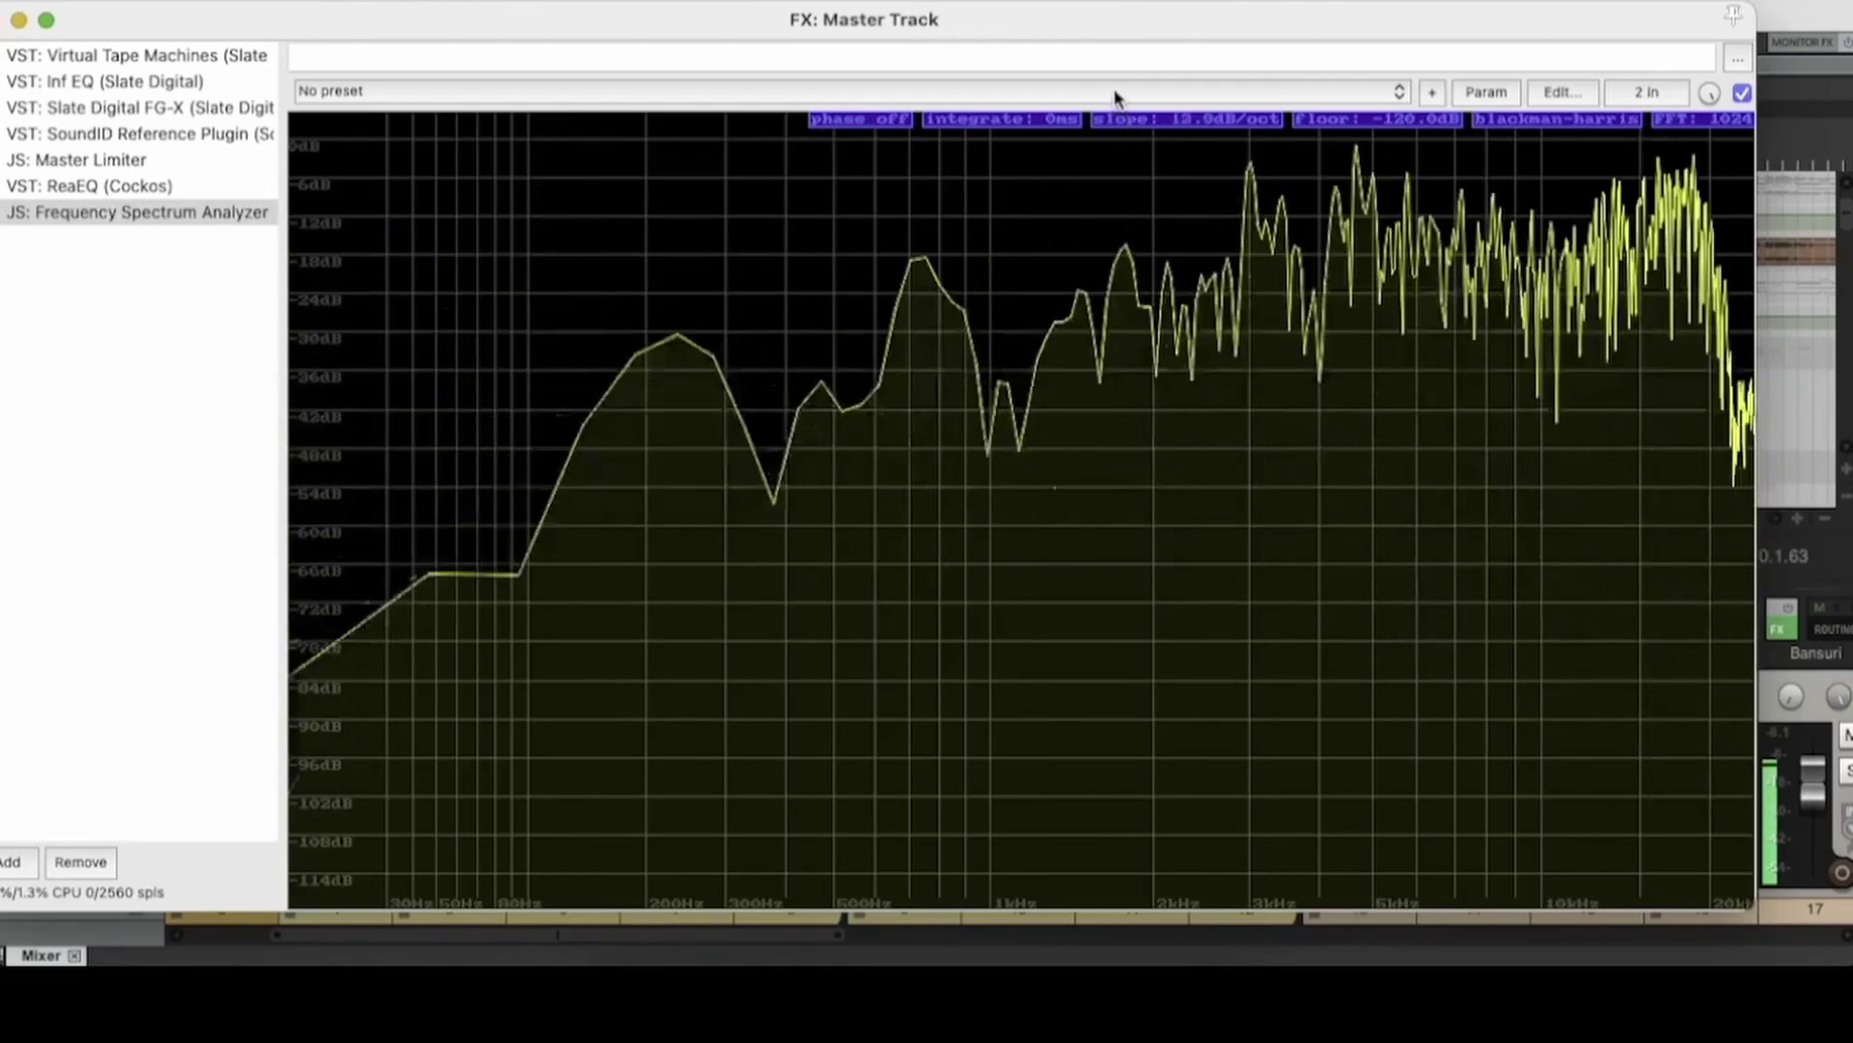
drag(1189, 120, 1077, 502)
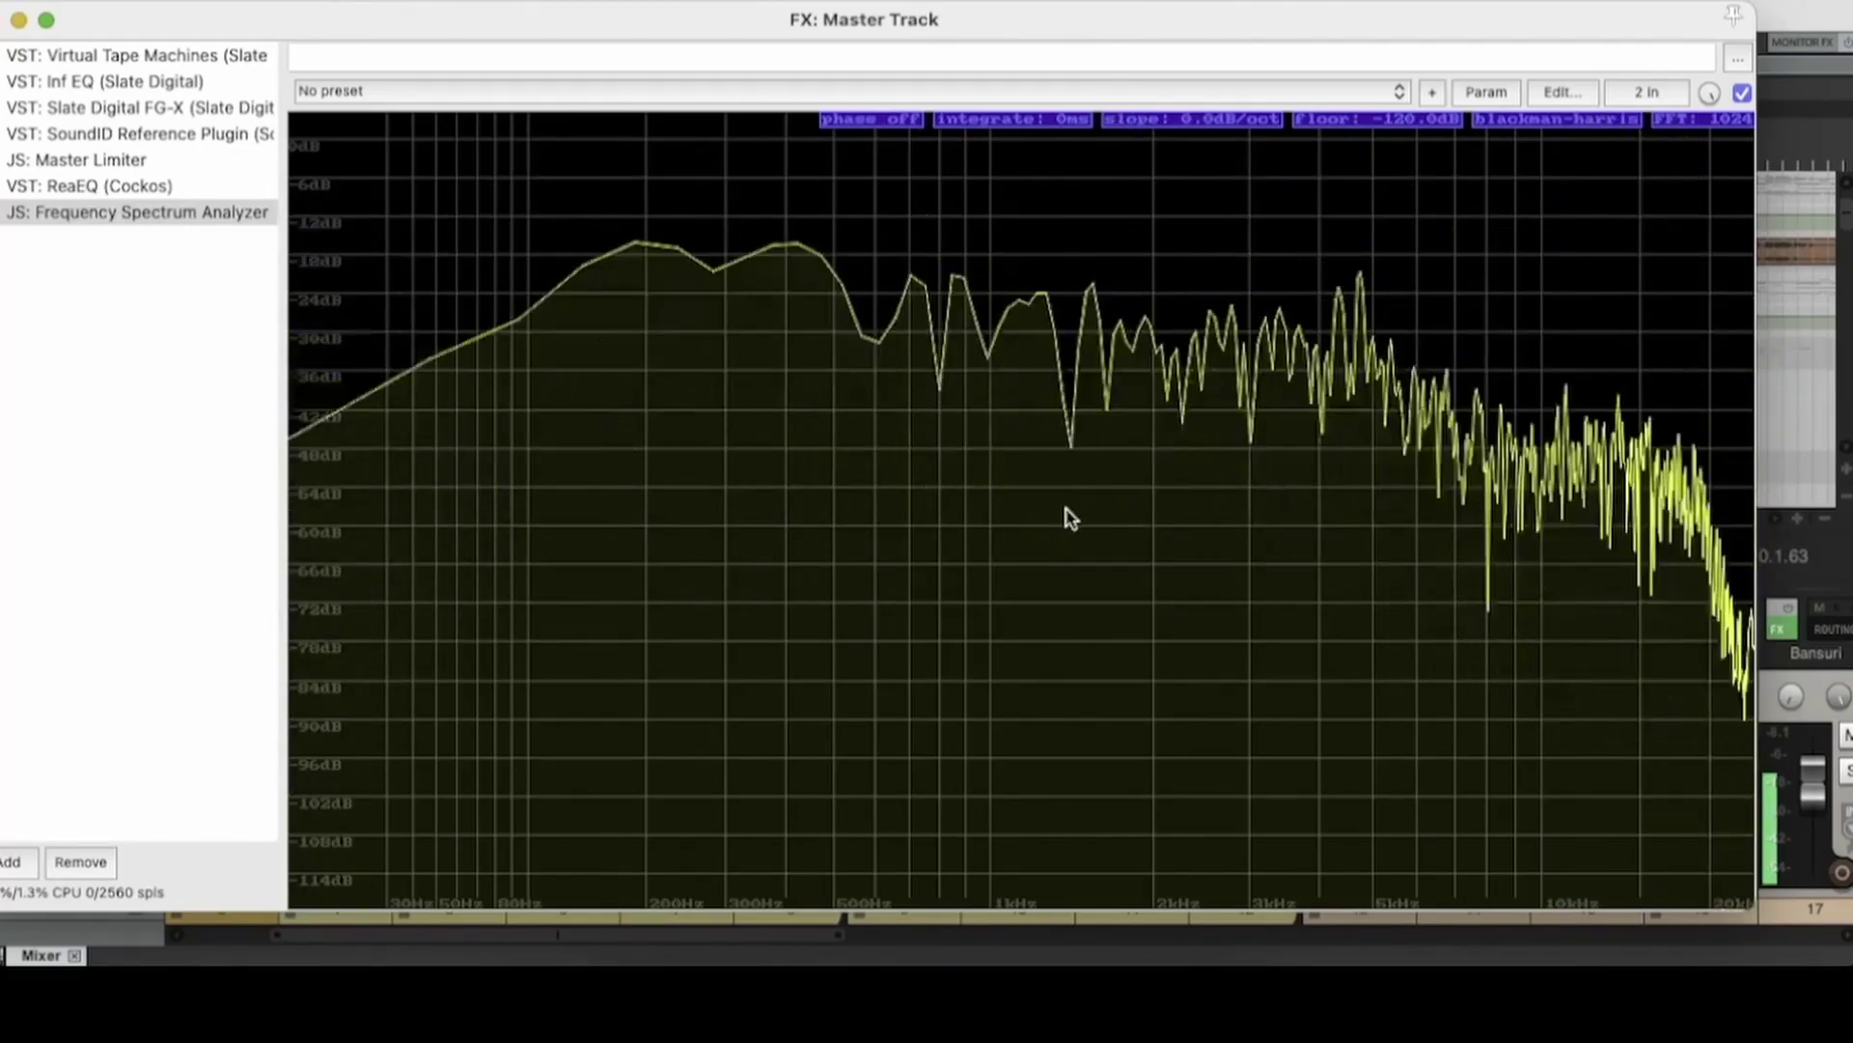
drag(1188, 120, 1188, 20)
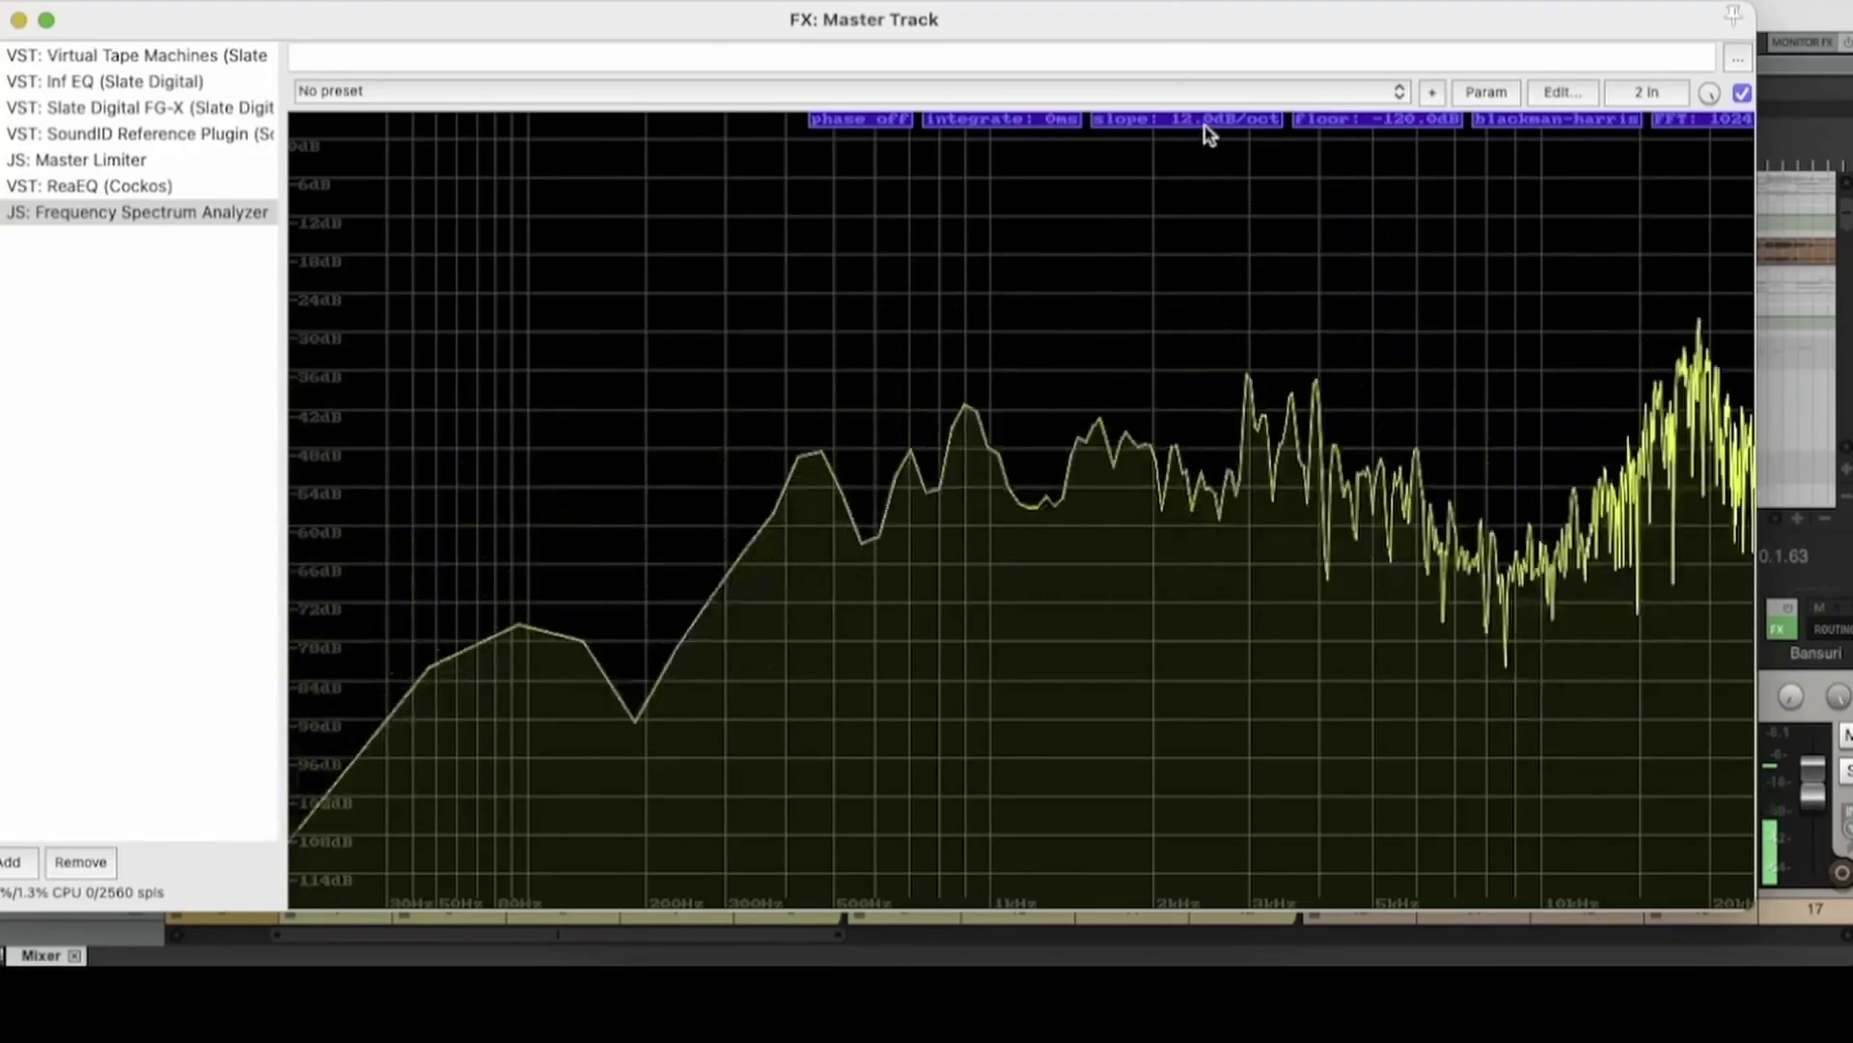
drag(1208, 123, 1113, 444)
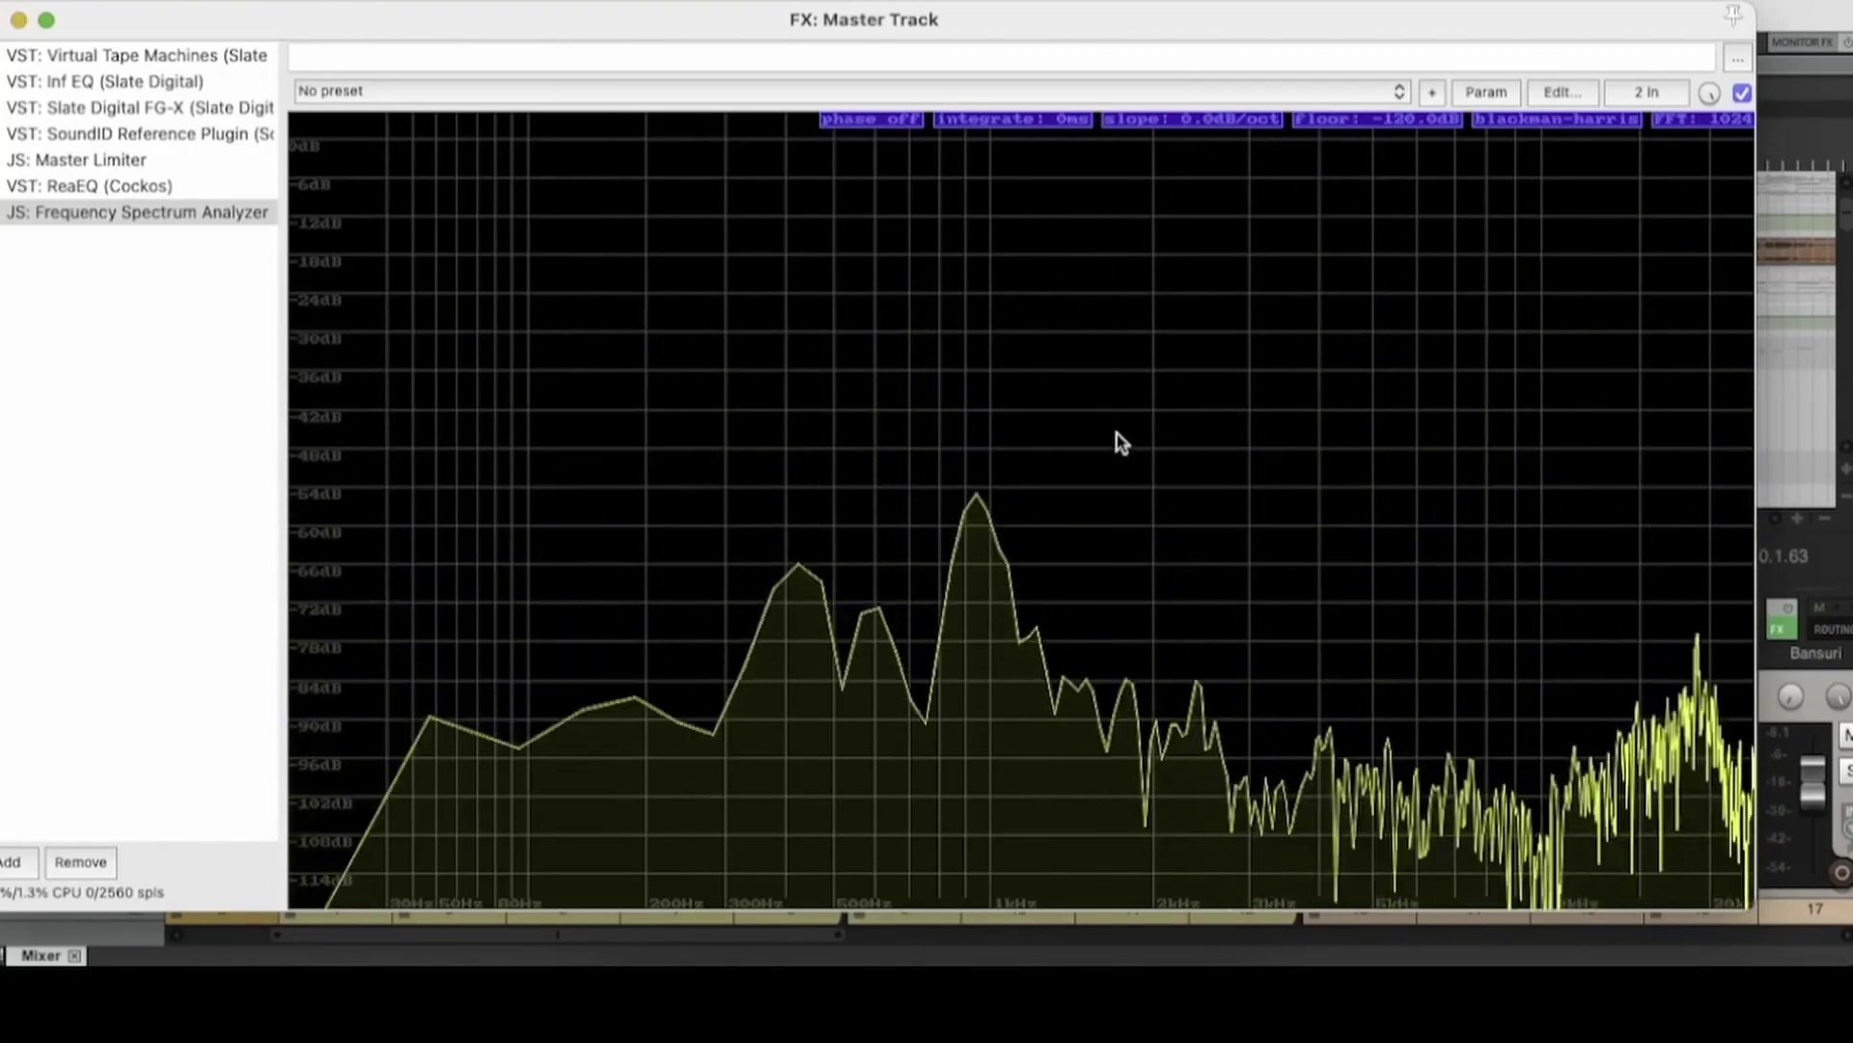
mouse_move(1147, 27)
mouse_down()
mouse_move(1204, 29)
mouse_move(1184, 27)
mouse_up()
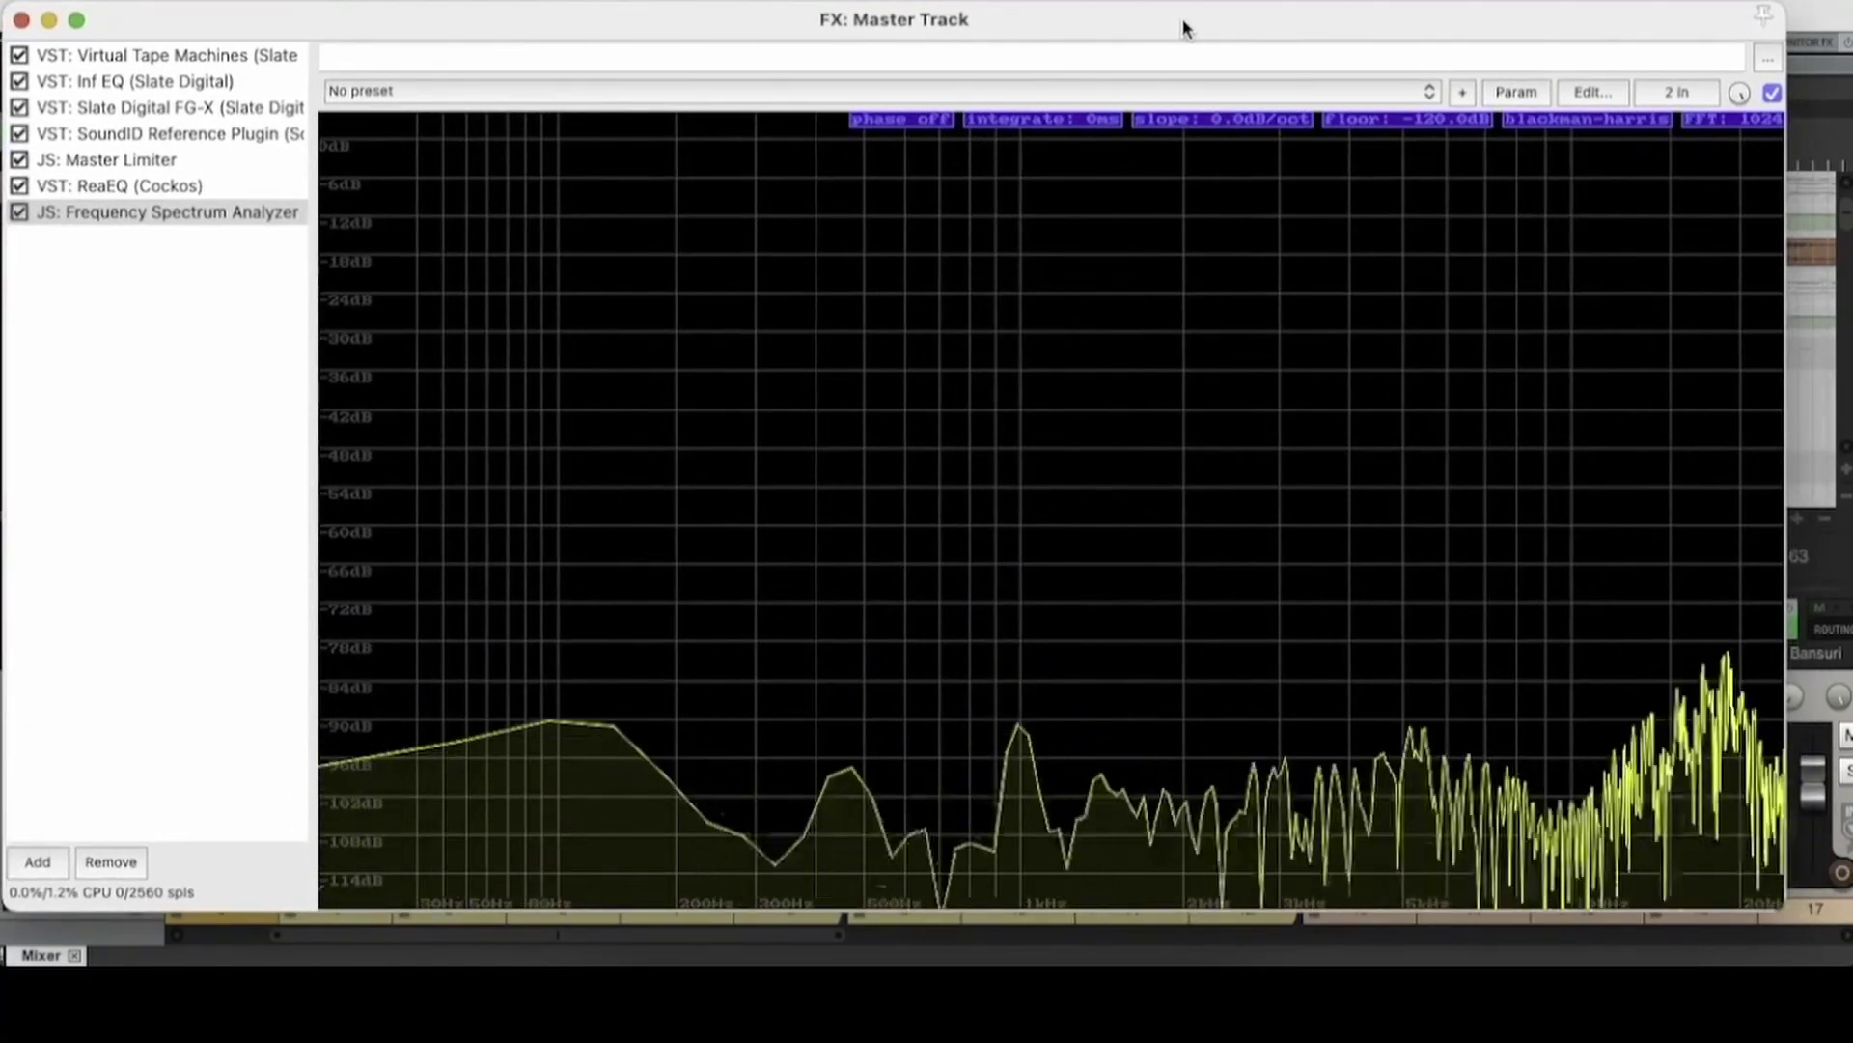
drag(1222, 120, 1158, 270)
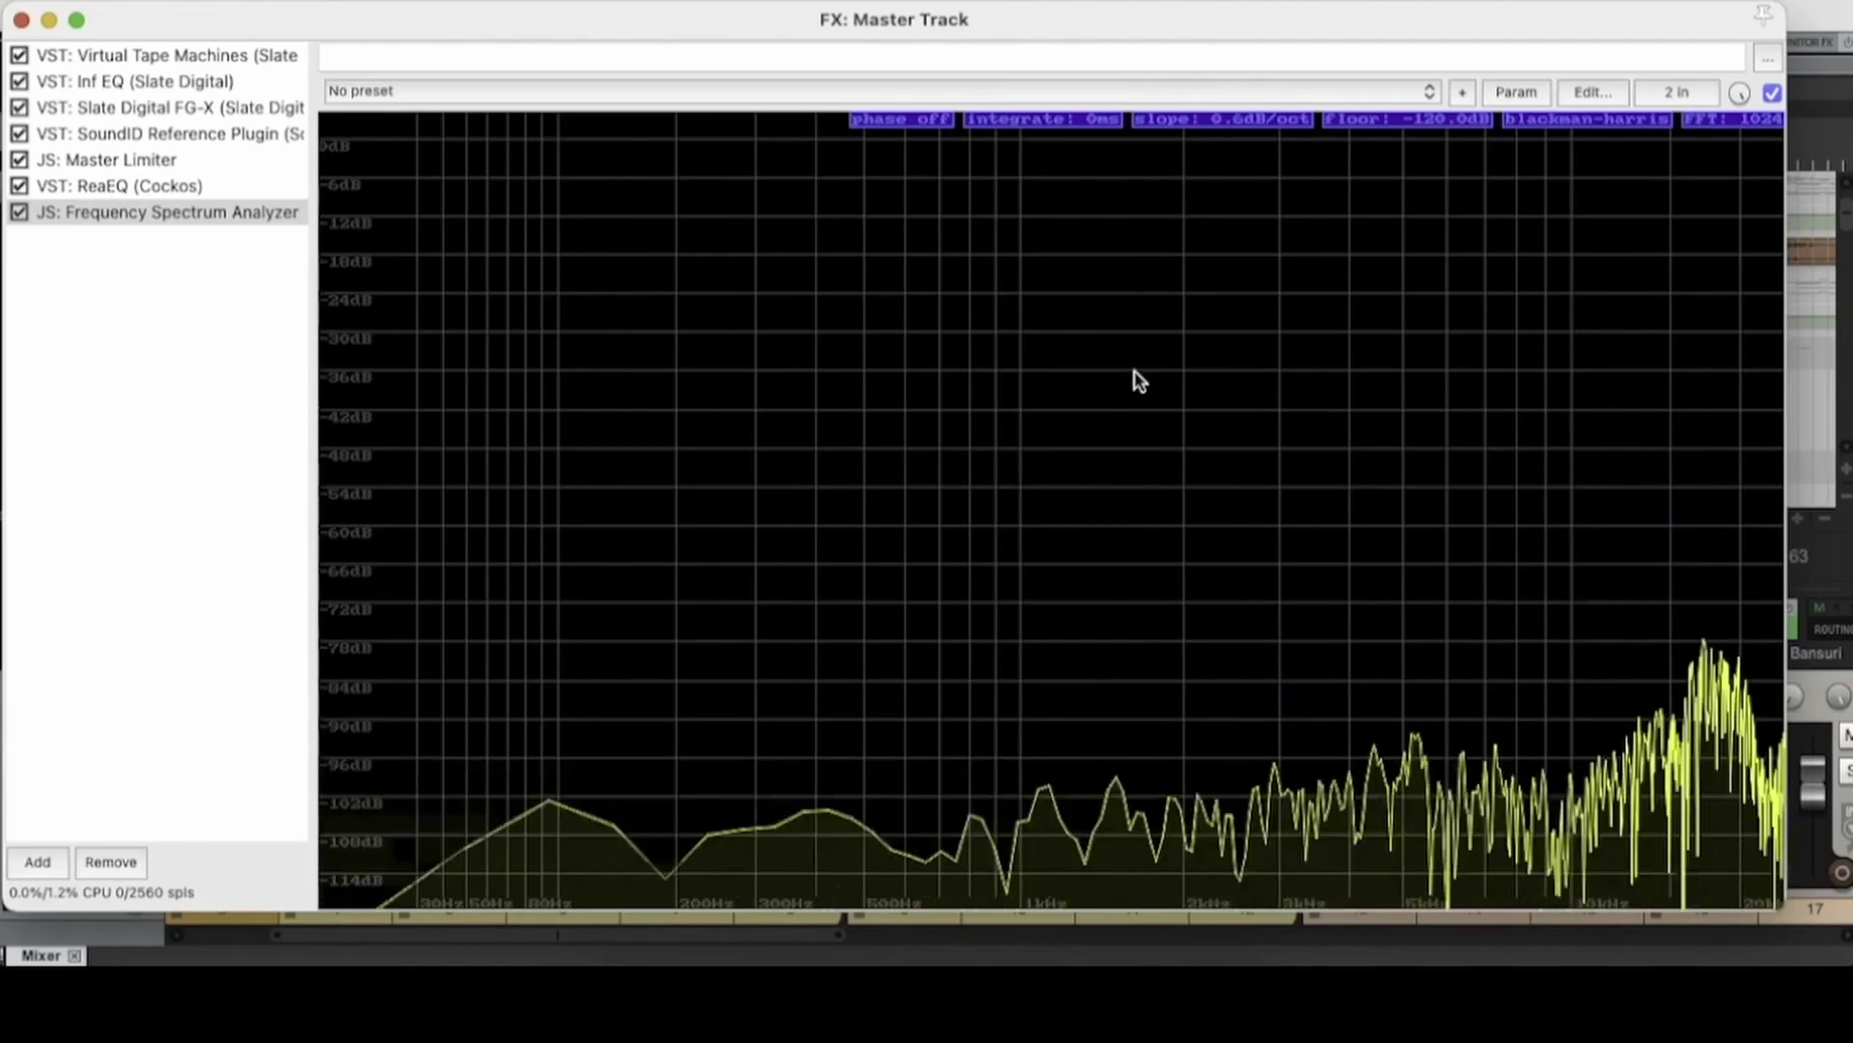
drag(1178, 120, 1192, 318)
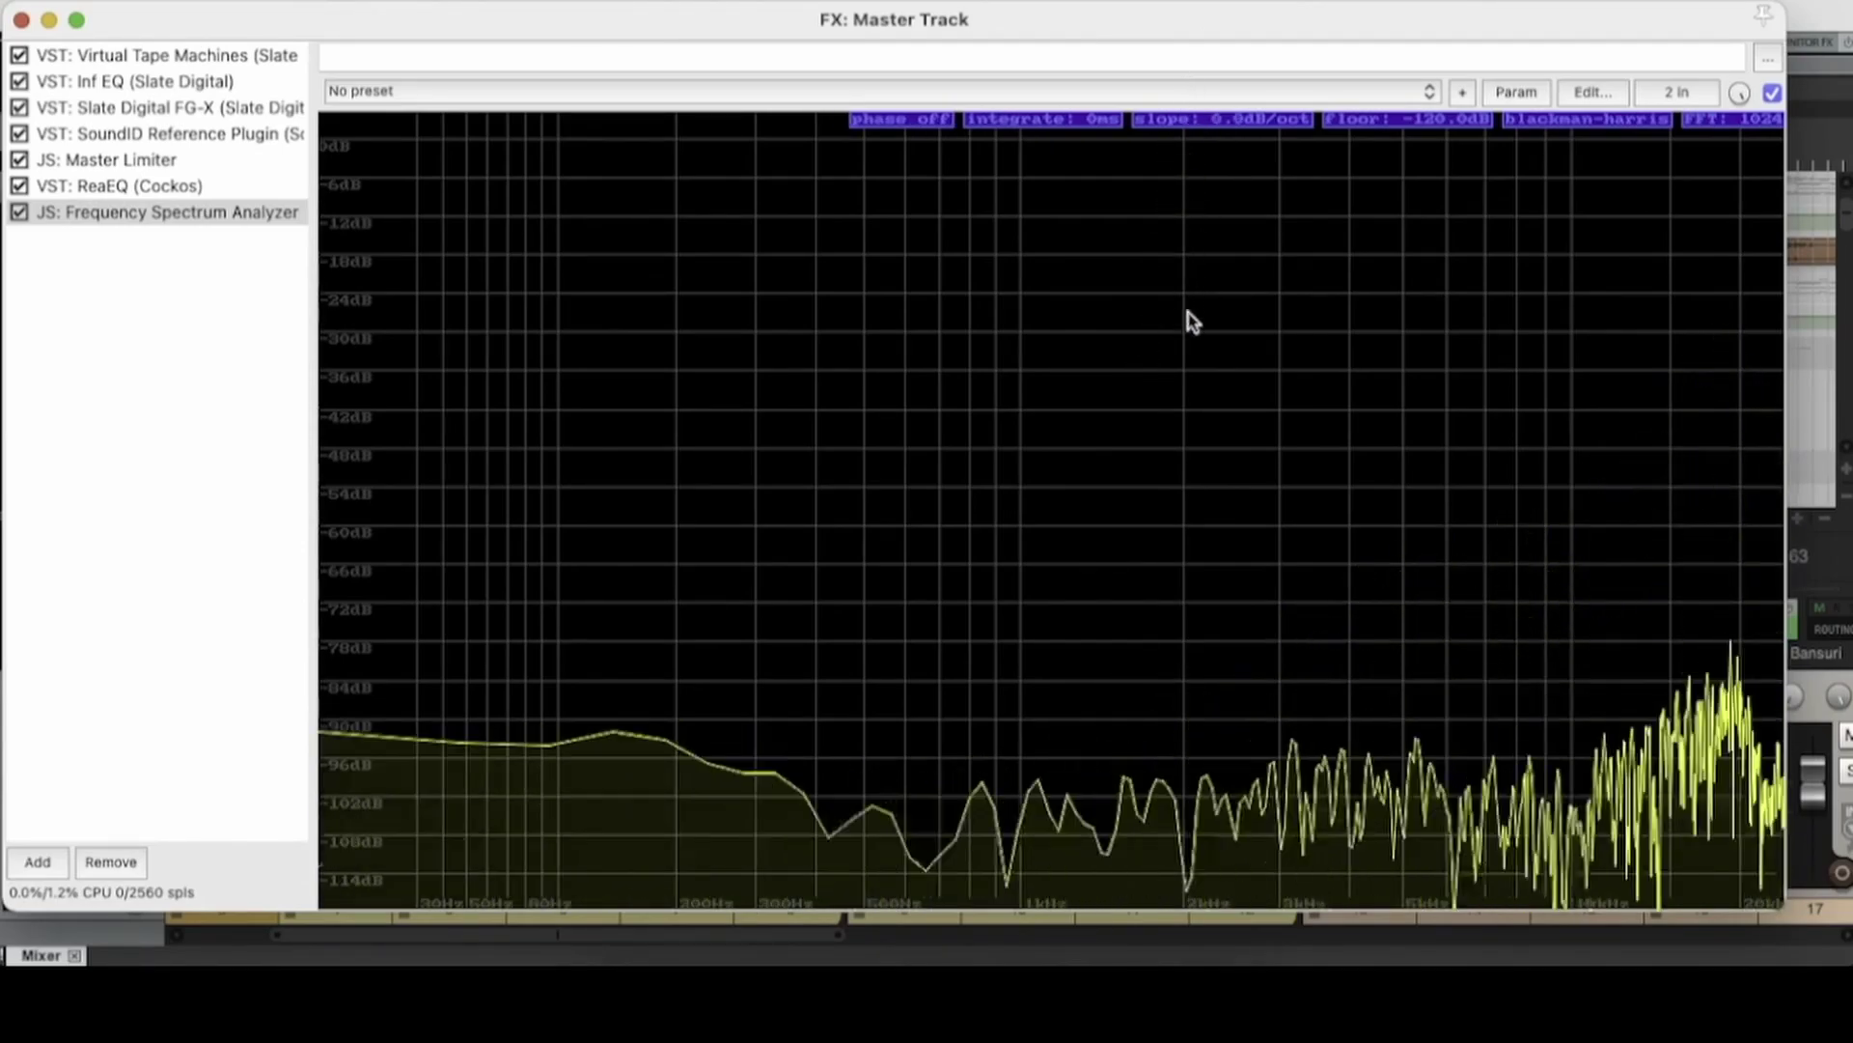
drag(1209, 120, 1226, 271)
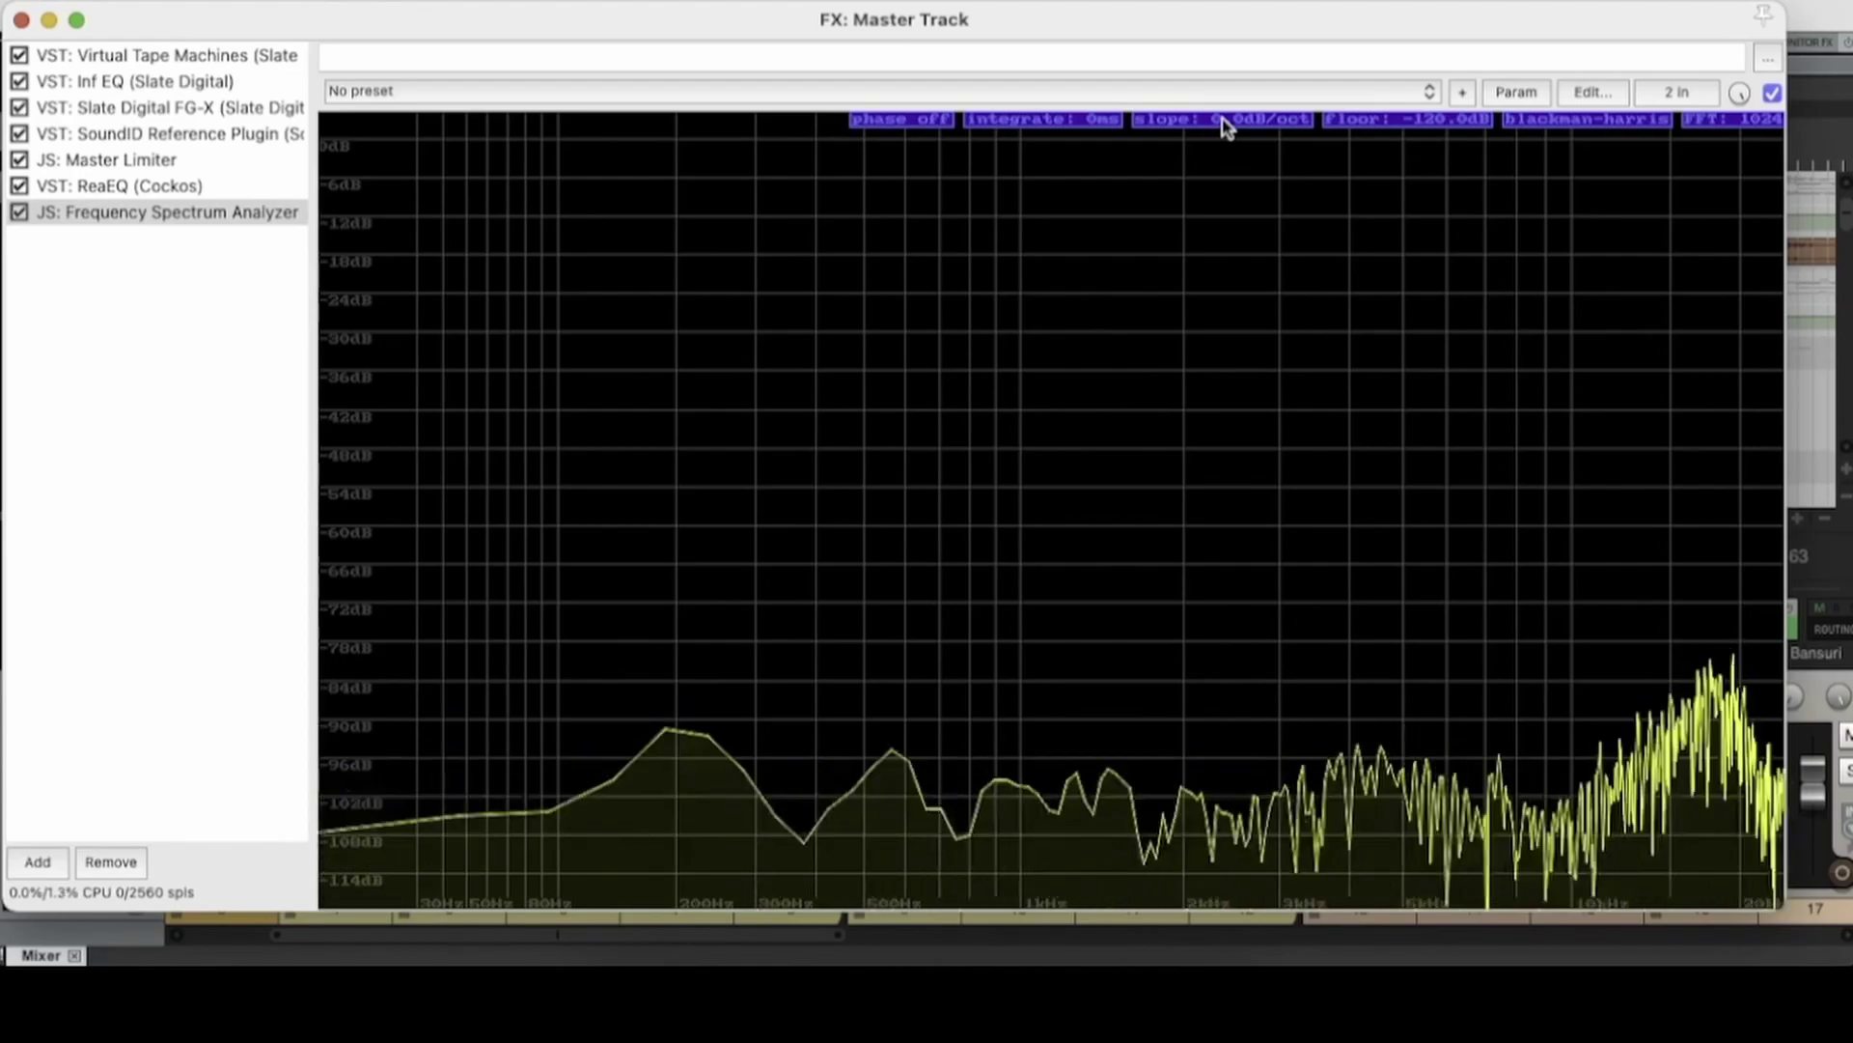
drag(1224, 127, 1203, 45)
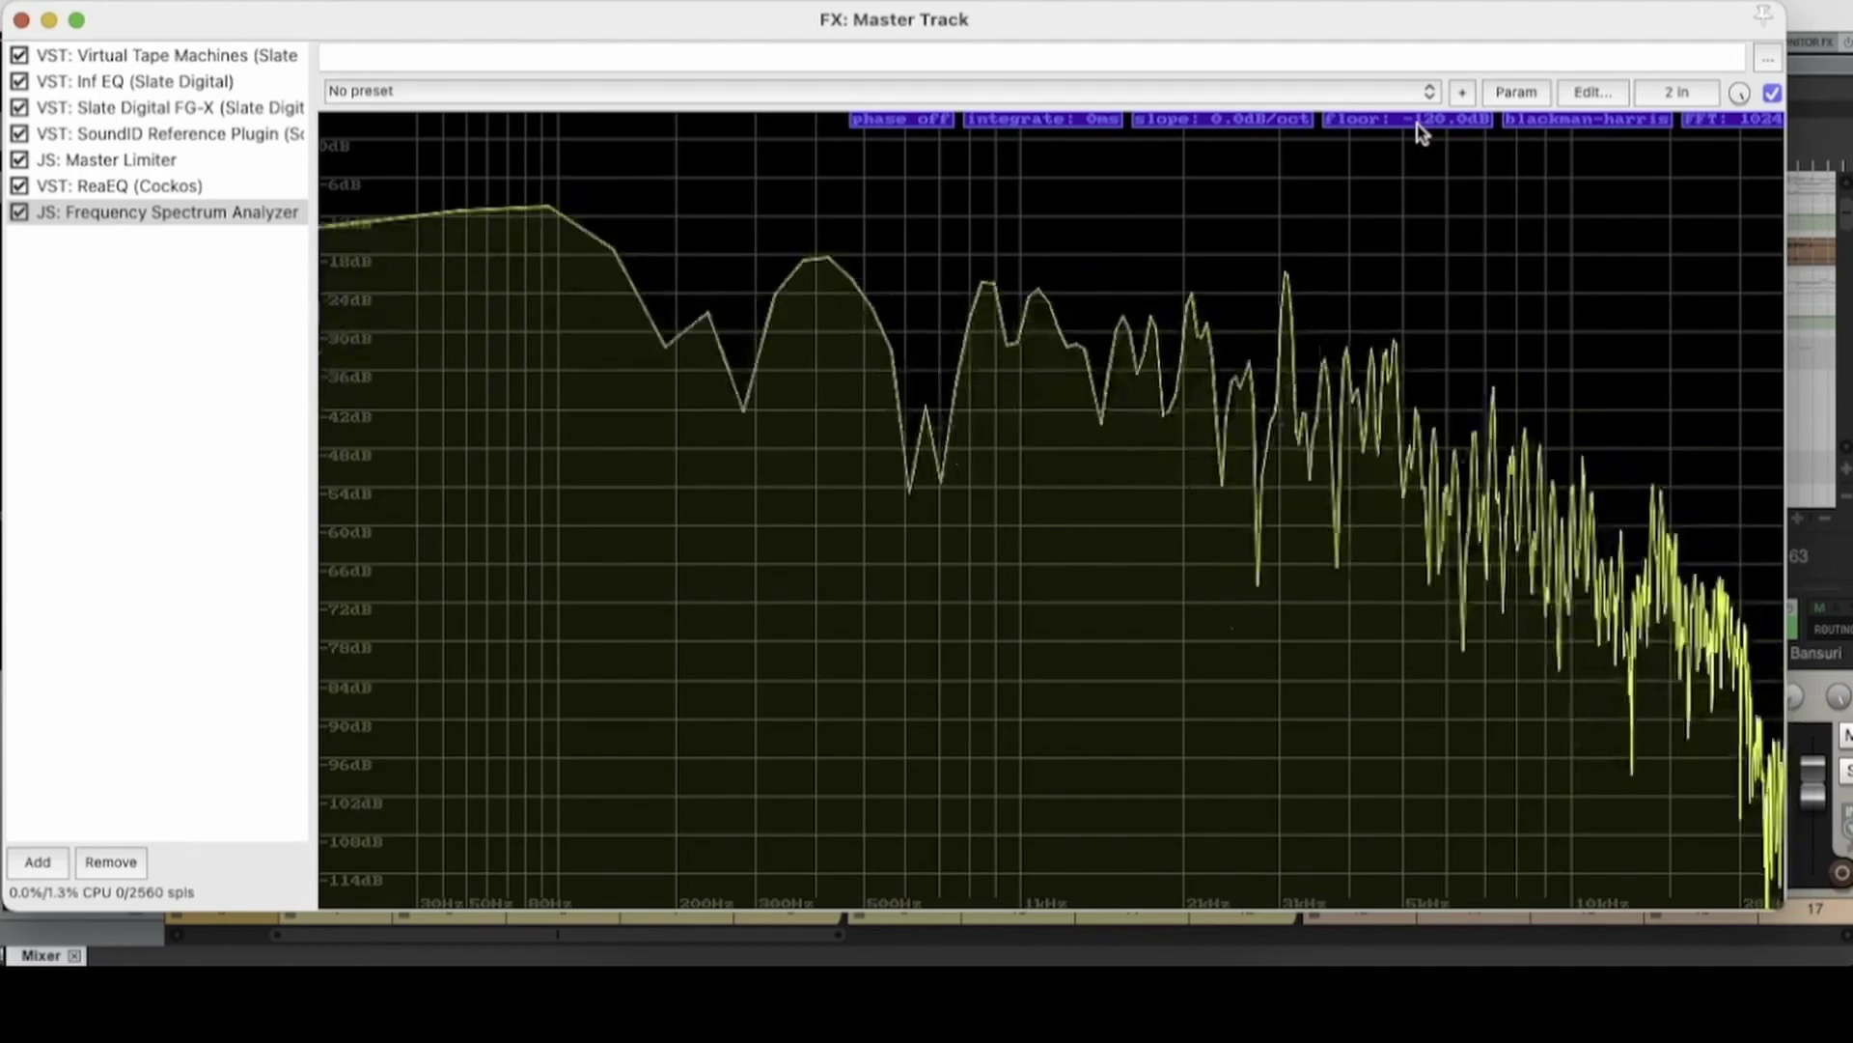
drag(1419, 130, 1336, 856)
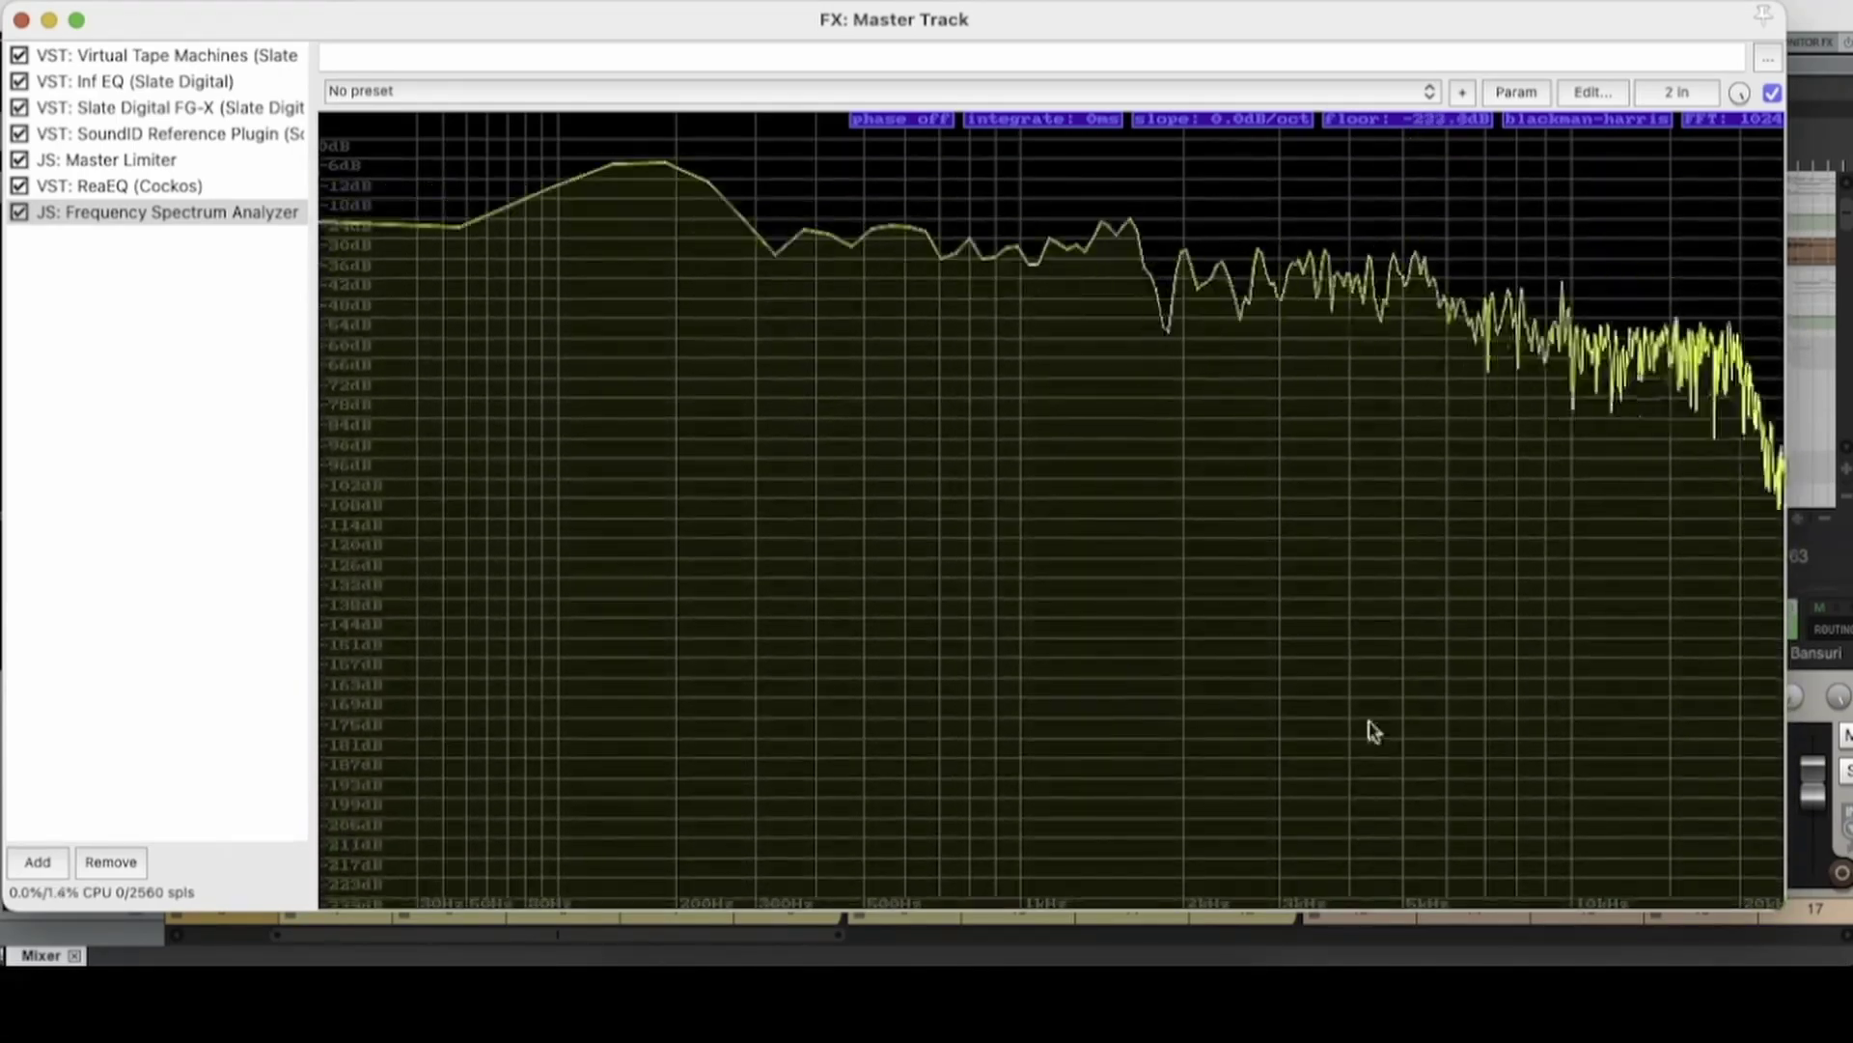
drag(1419, 125, 1342, 869)
drag(1418, 121, 1473, 9)
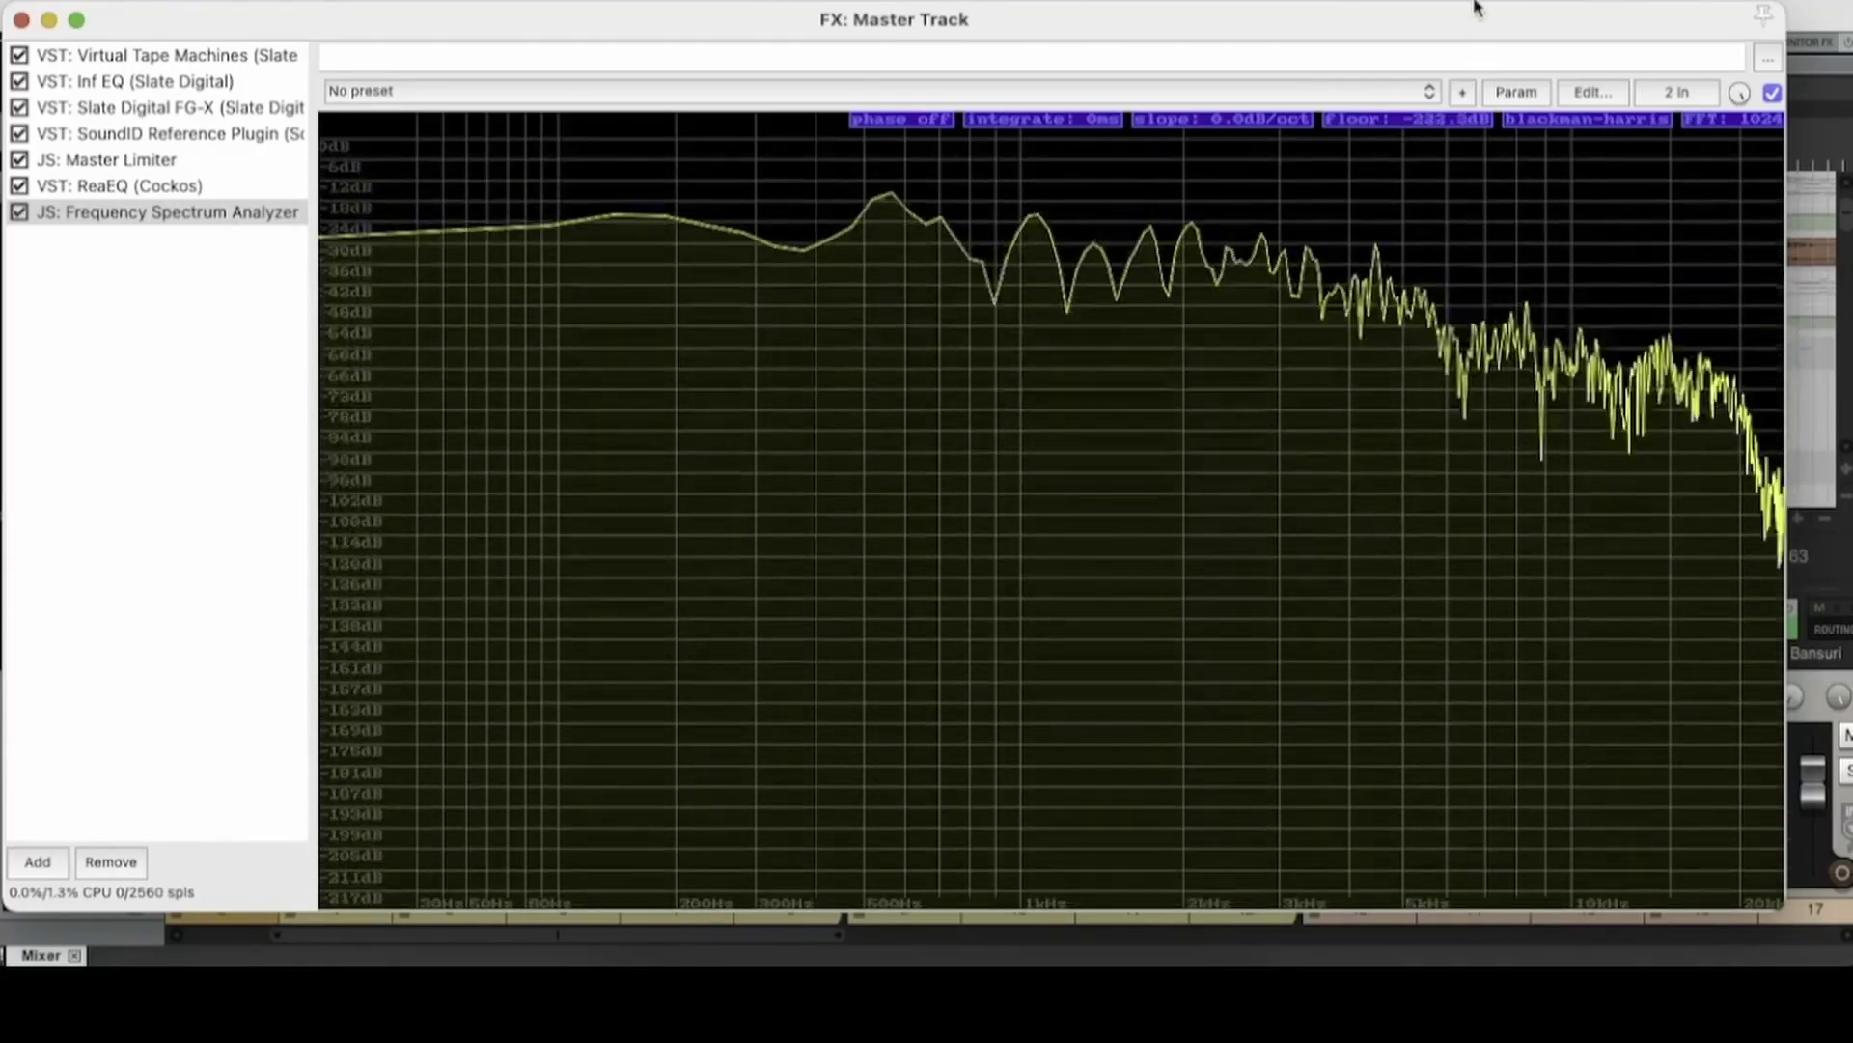
drag(1421, 133, 1477, 118)
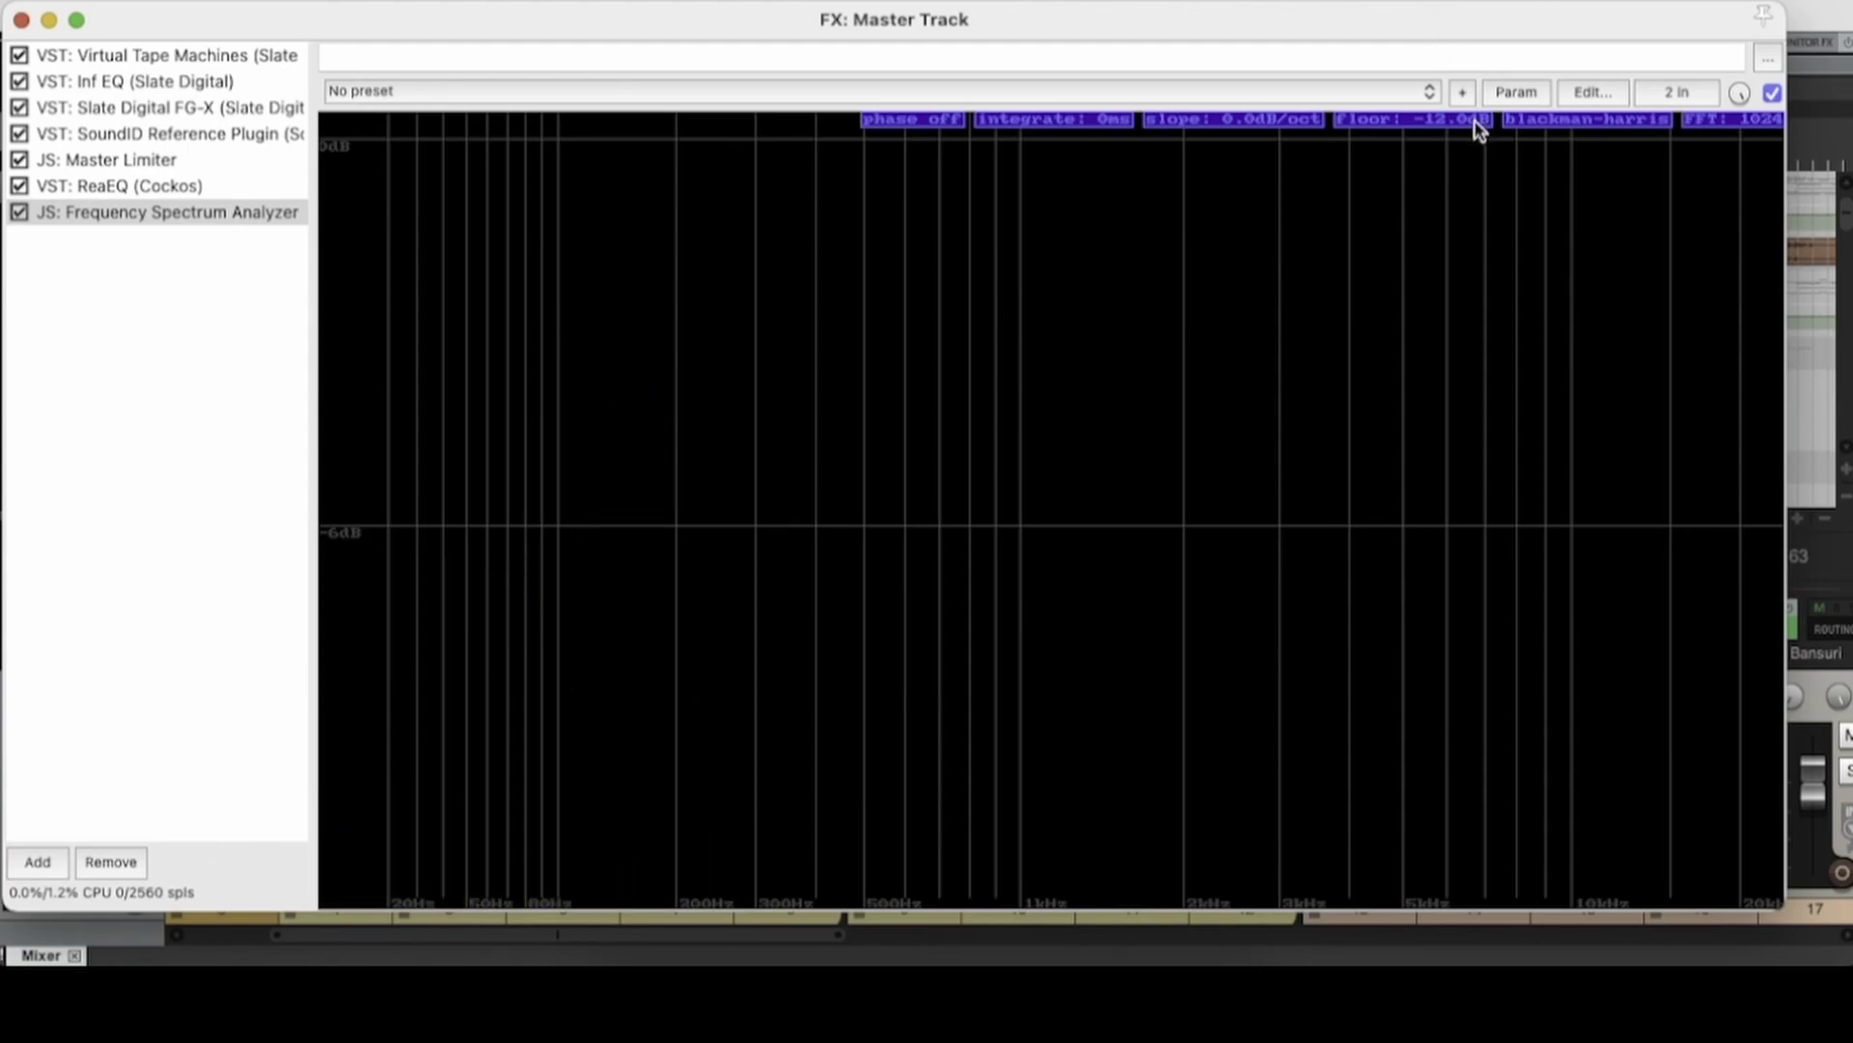
drag(1477, 118, 1402, 422)
drag(1457, 118, 1444, 426)
drag(1461, 128, 1503, 79)
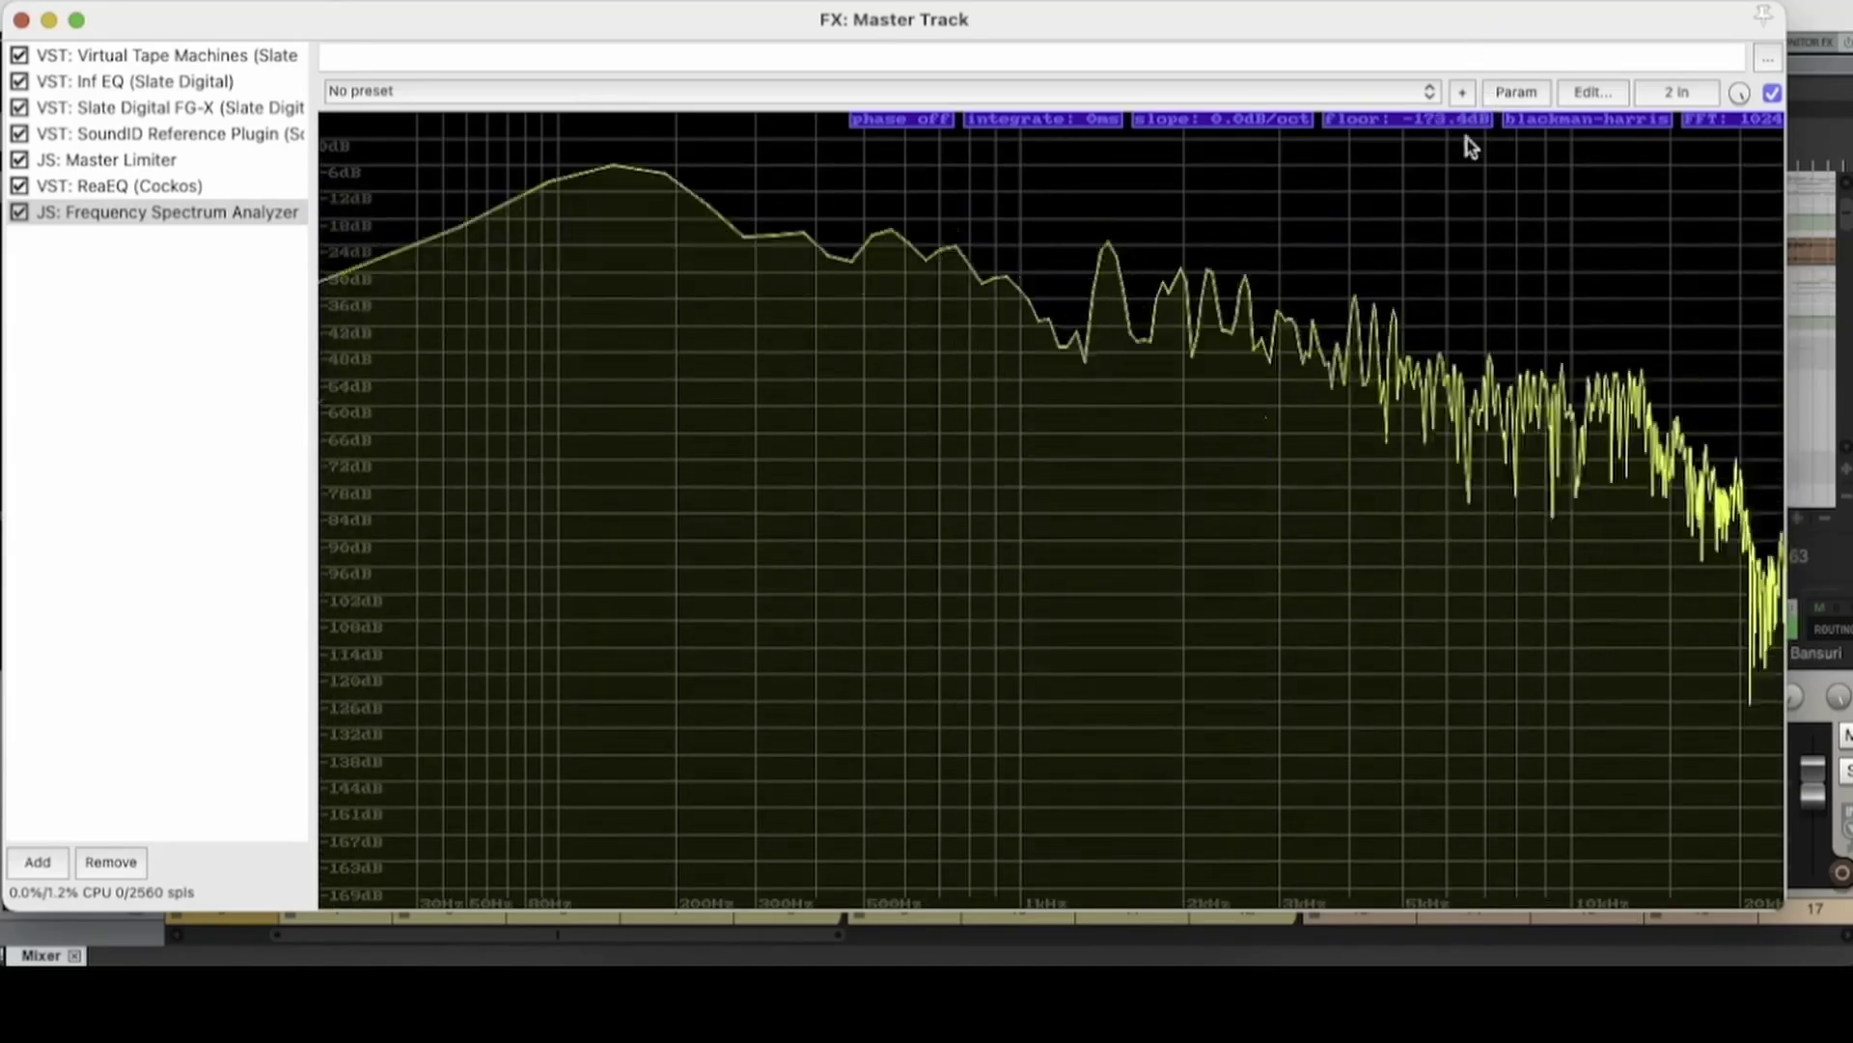
drag(1465, 145, 1474, 124)
drag(1474, 19, 1487, 4)
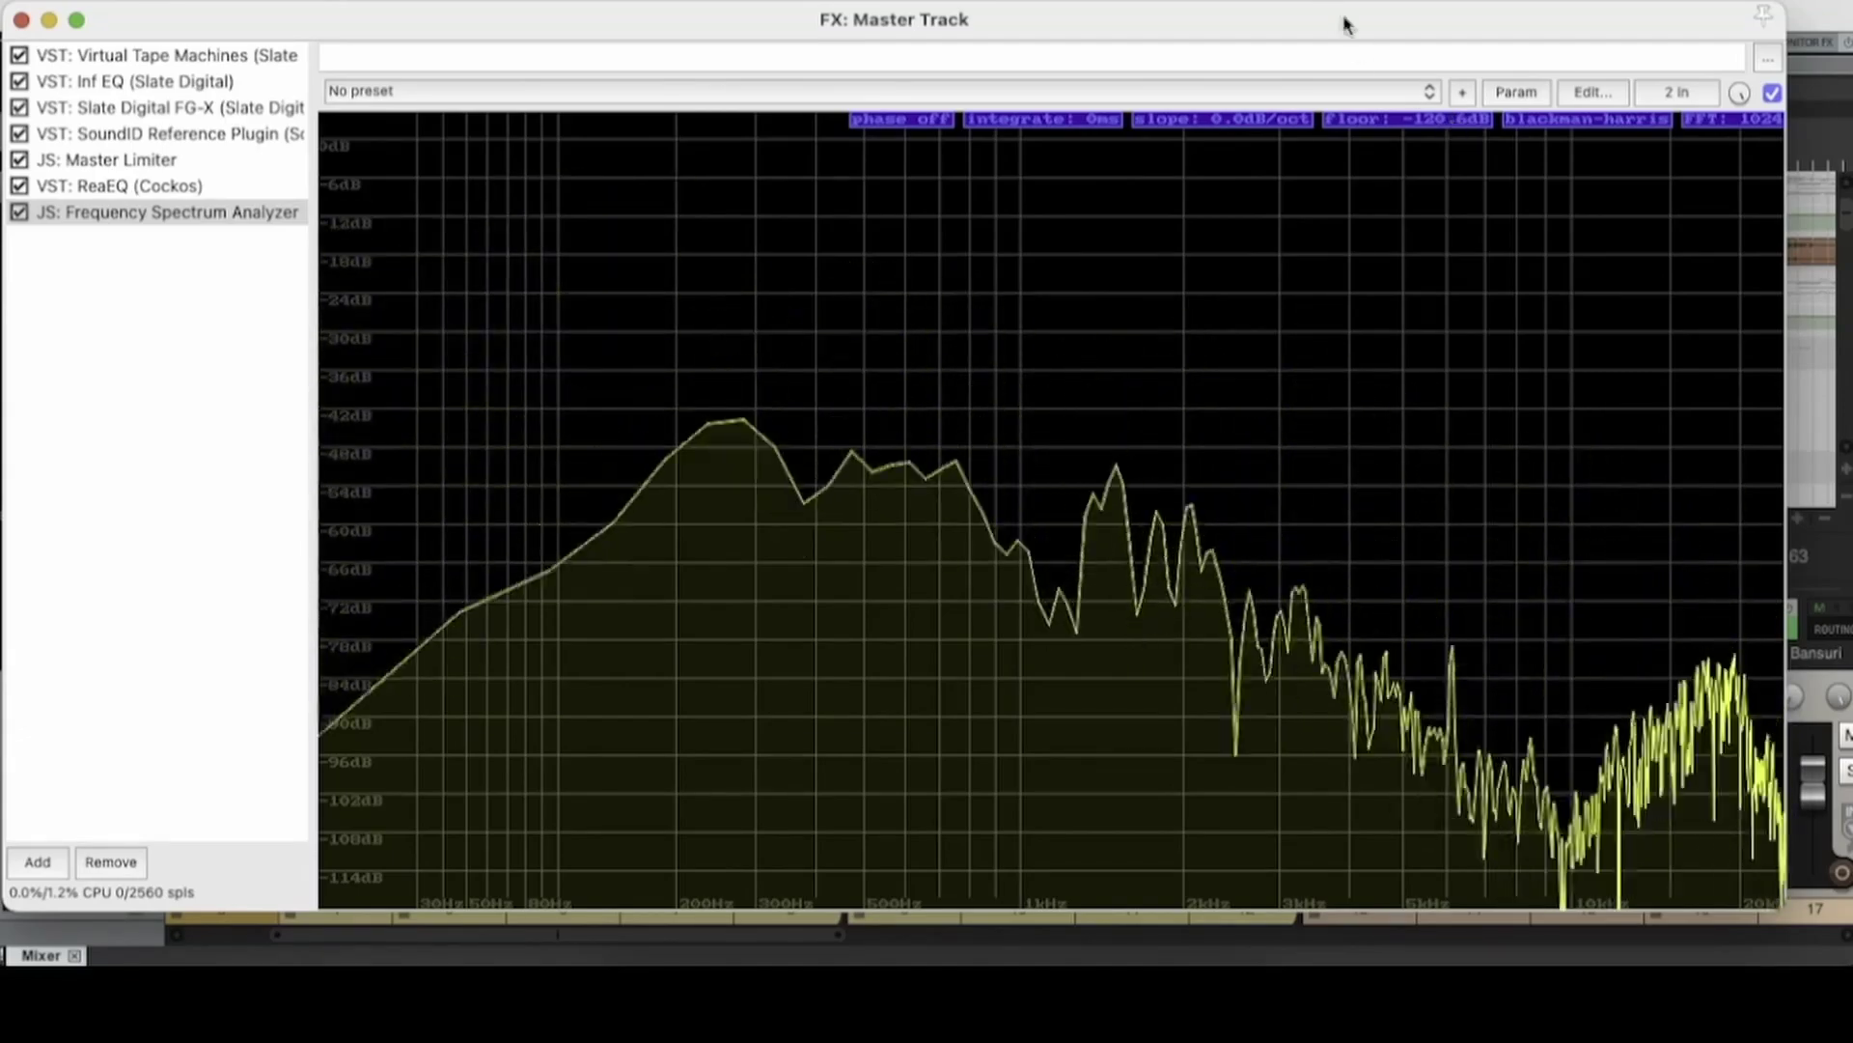
drag(1455, 125, 1261, 927)
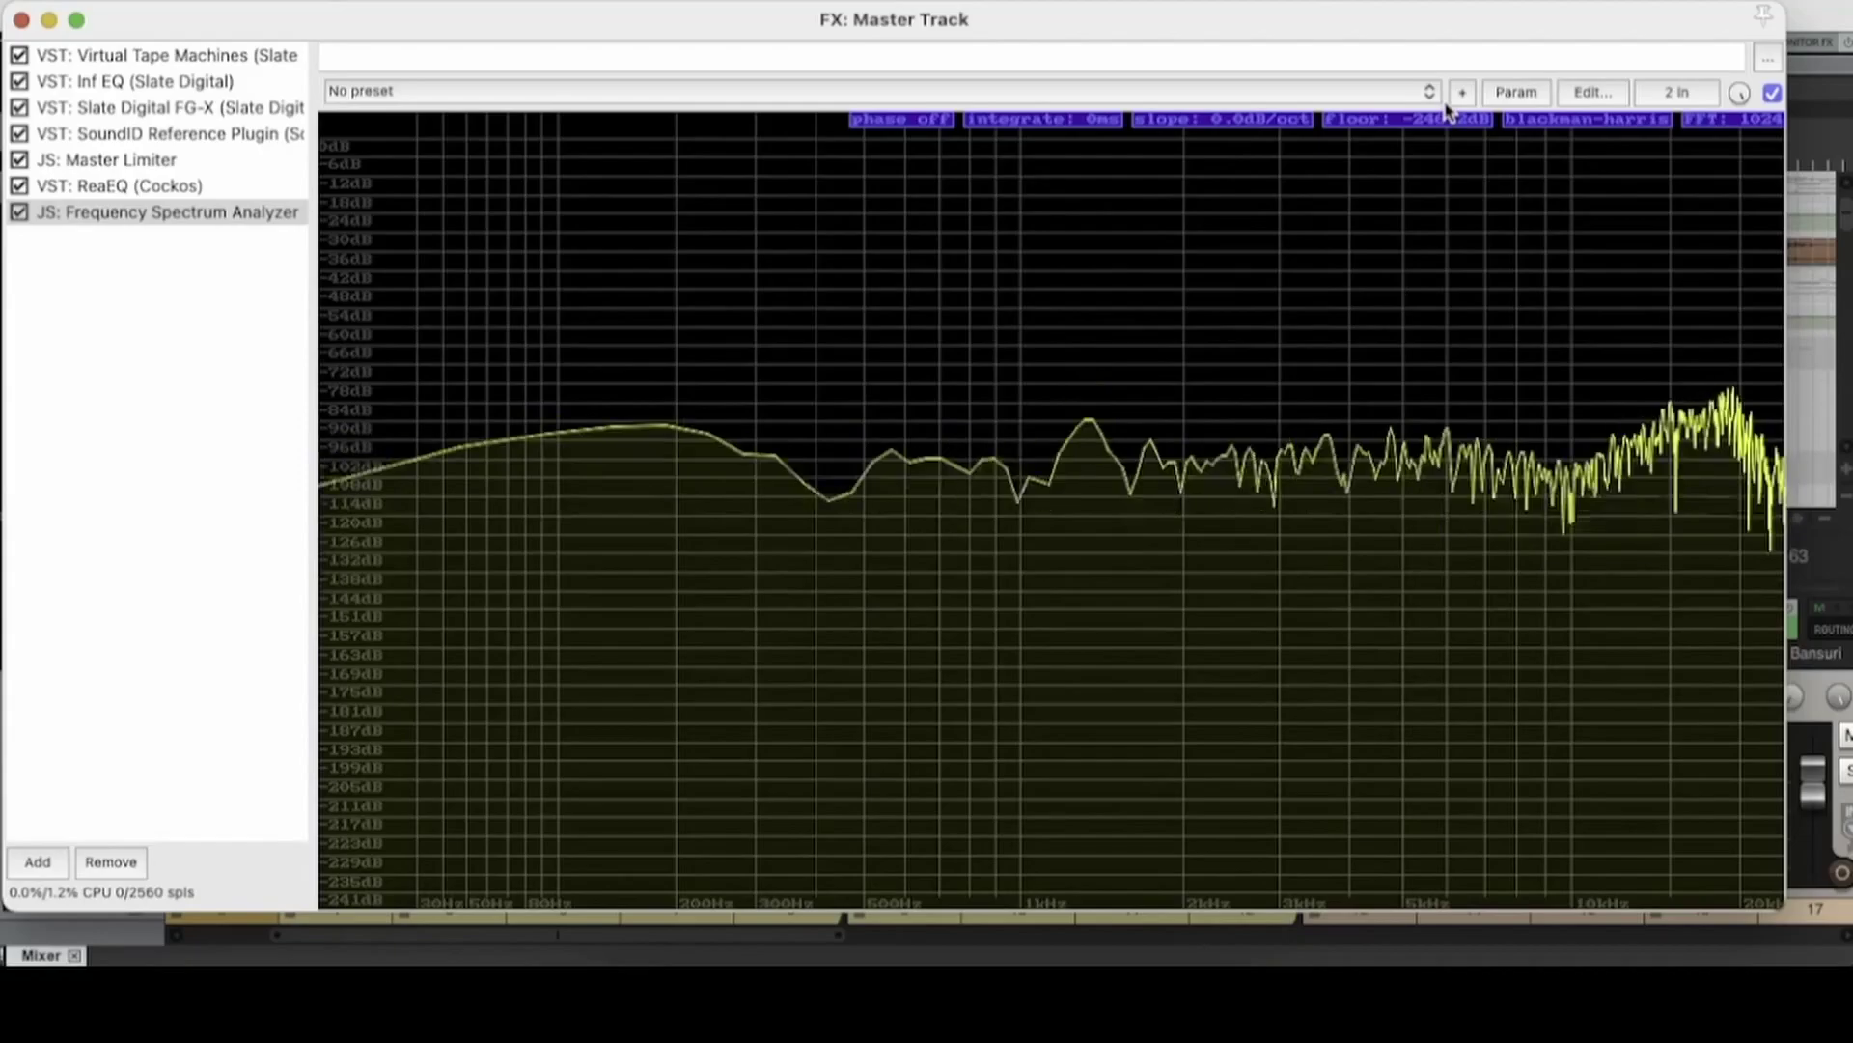
drag(1448, 129, 1390, 606)
drag(1424, 120, 1403, 234)
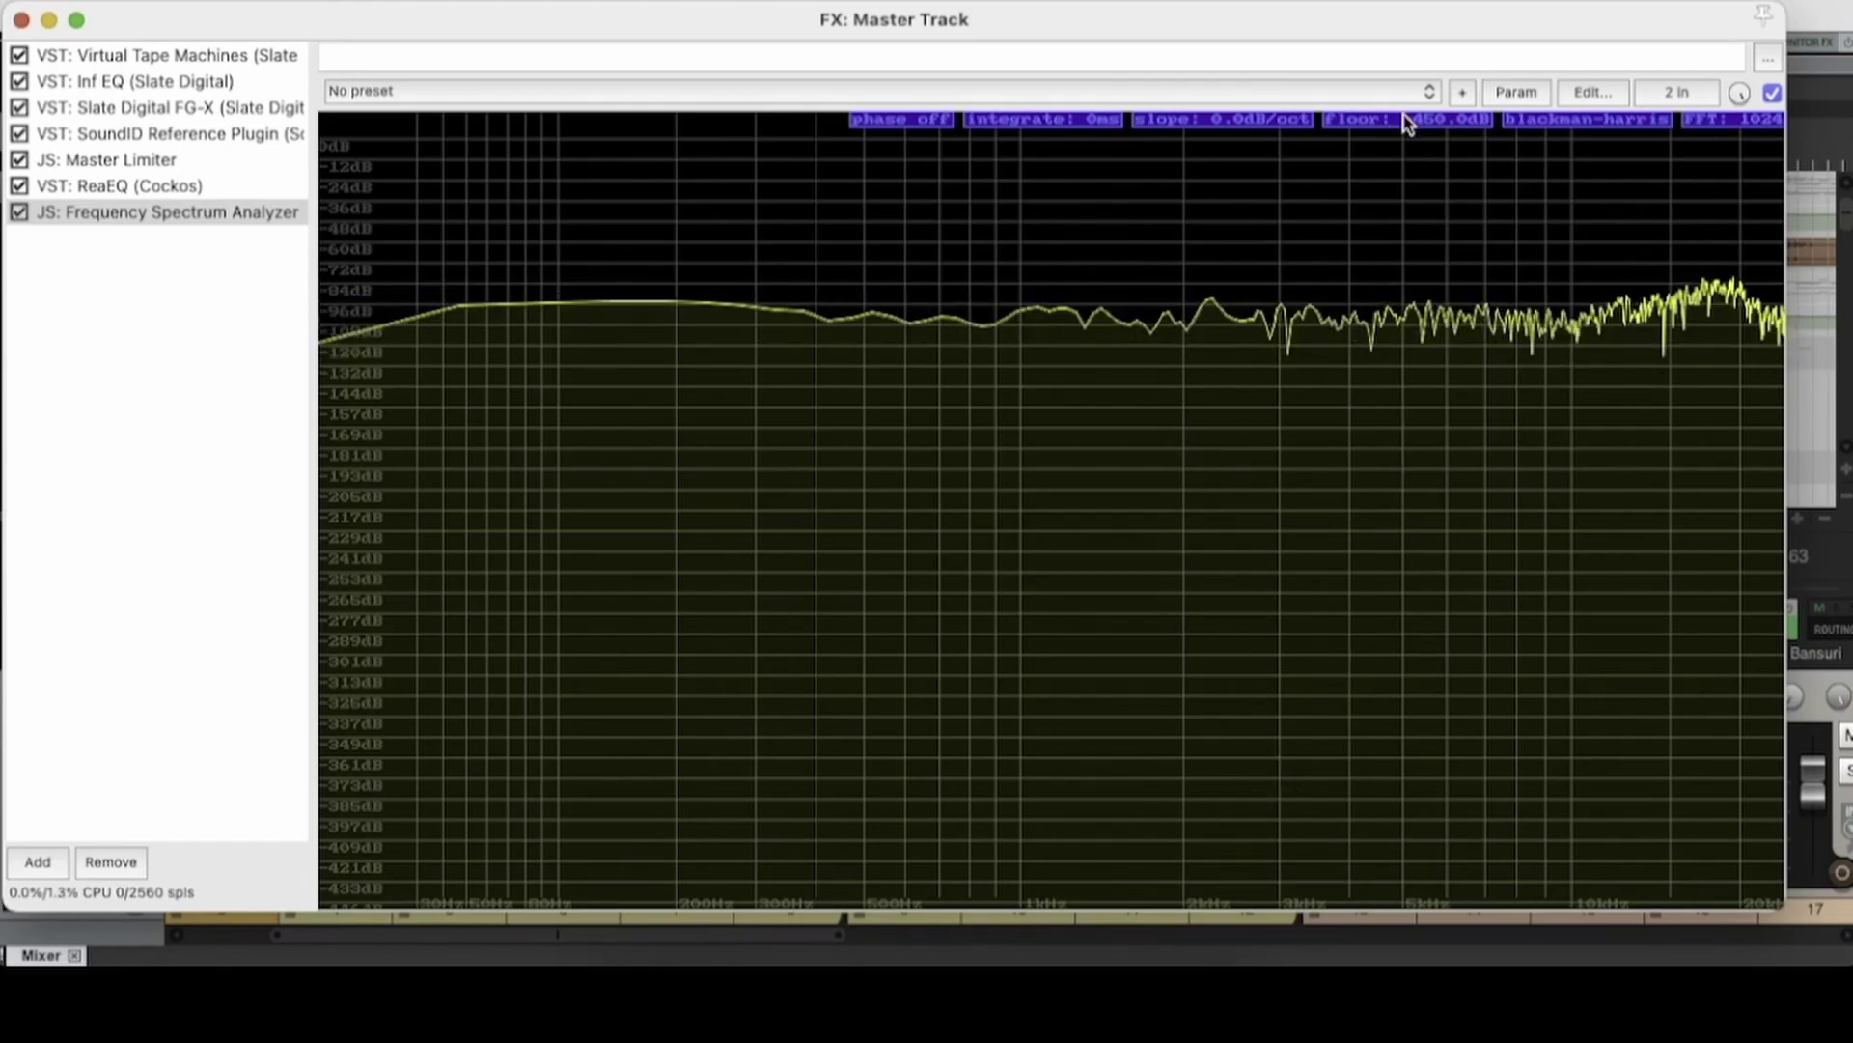
drag(1403, 119, 1448, 53)
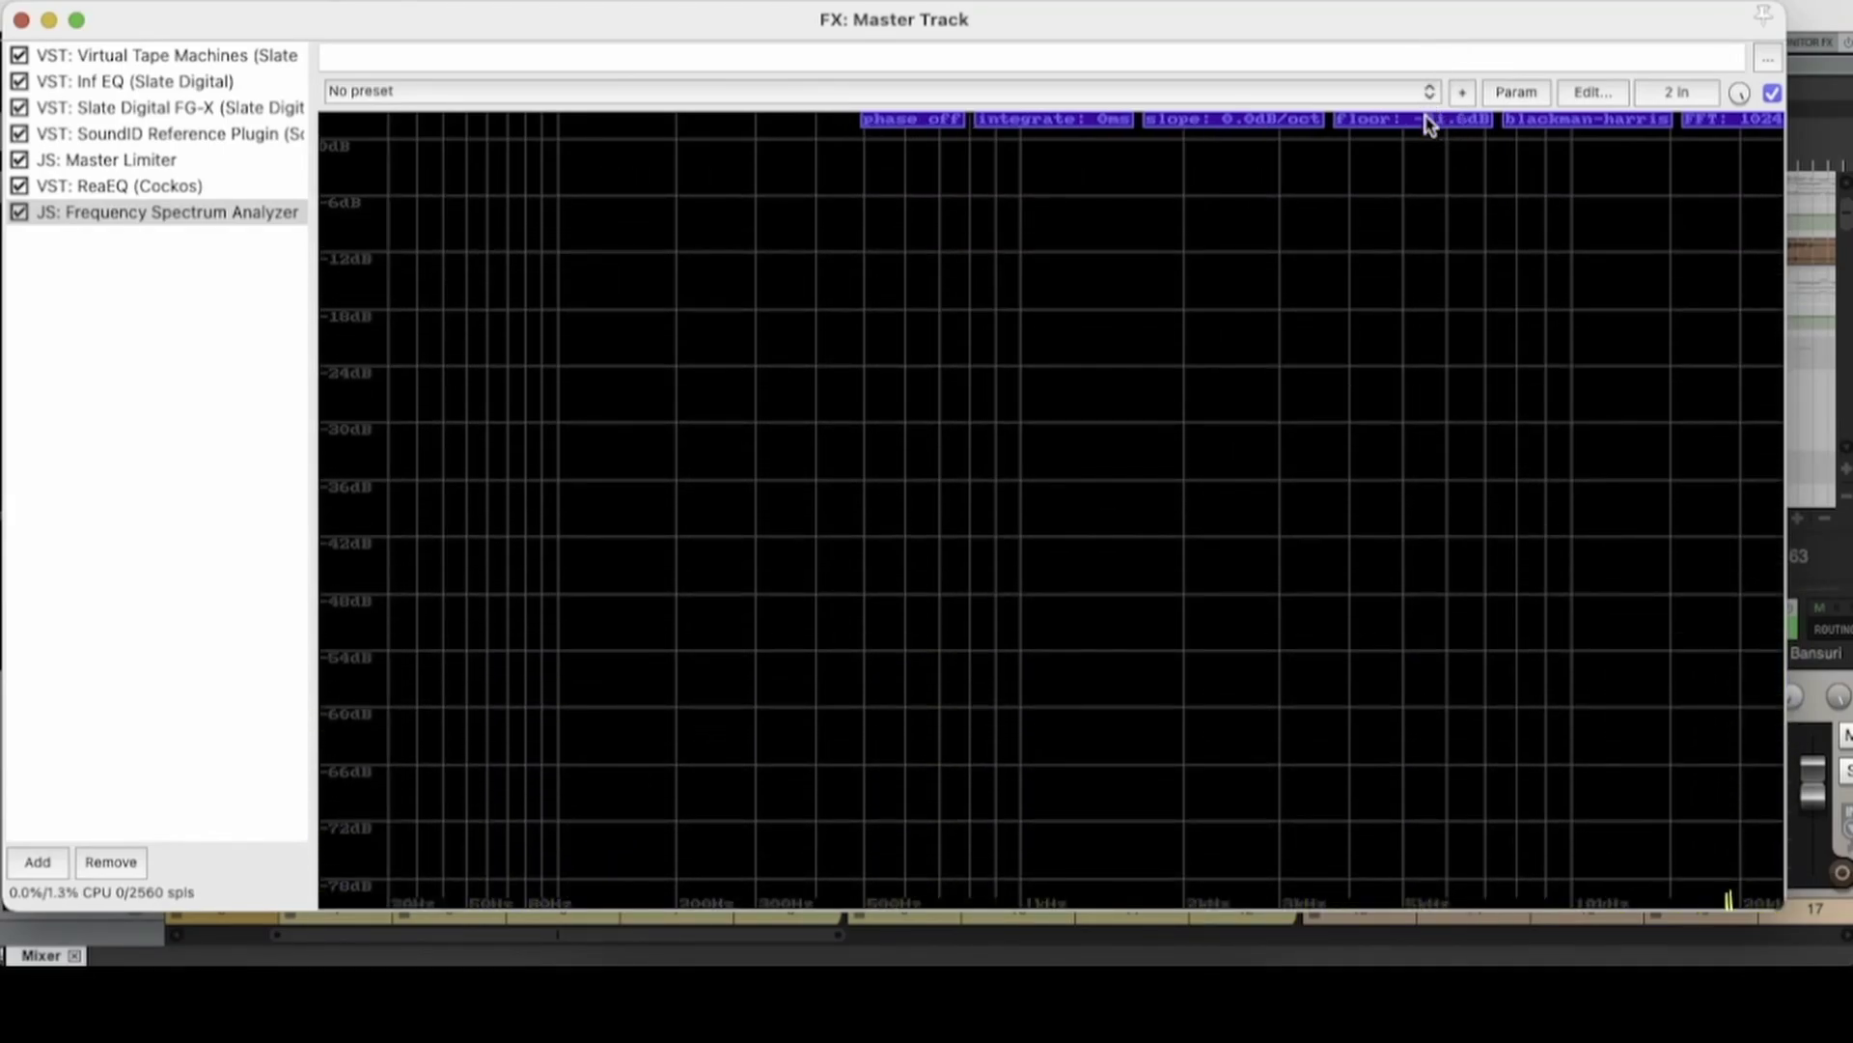
mouse_move(1430, 125)
mouse_down()
mouse_move(1444, 64)
mouse_move(1426, 111)
mouse_up()
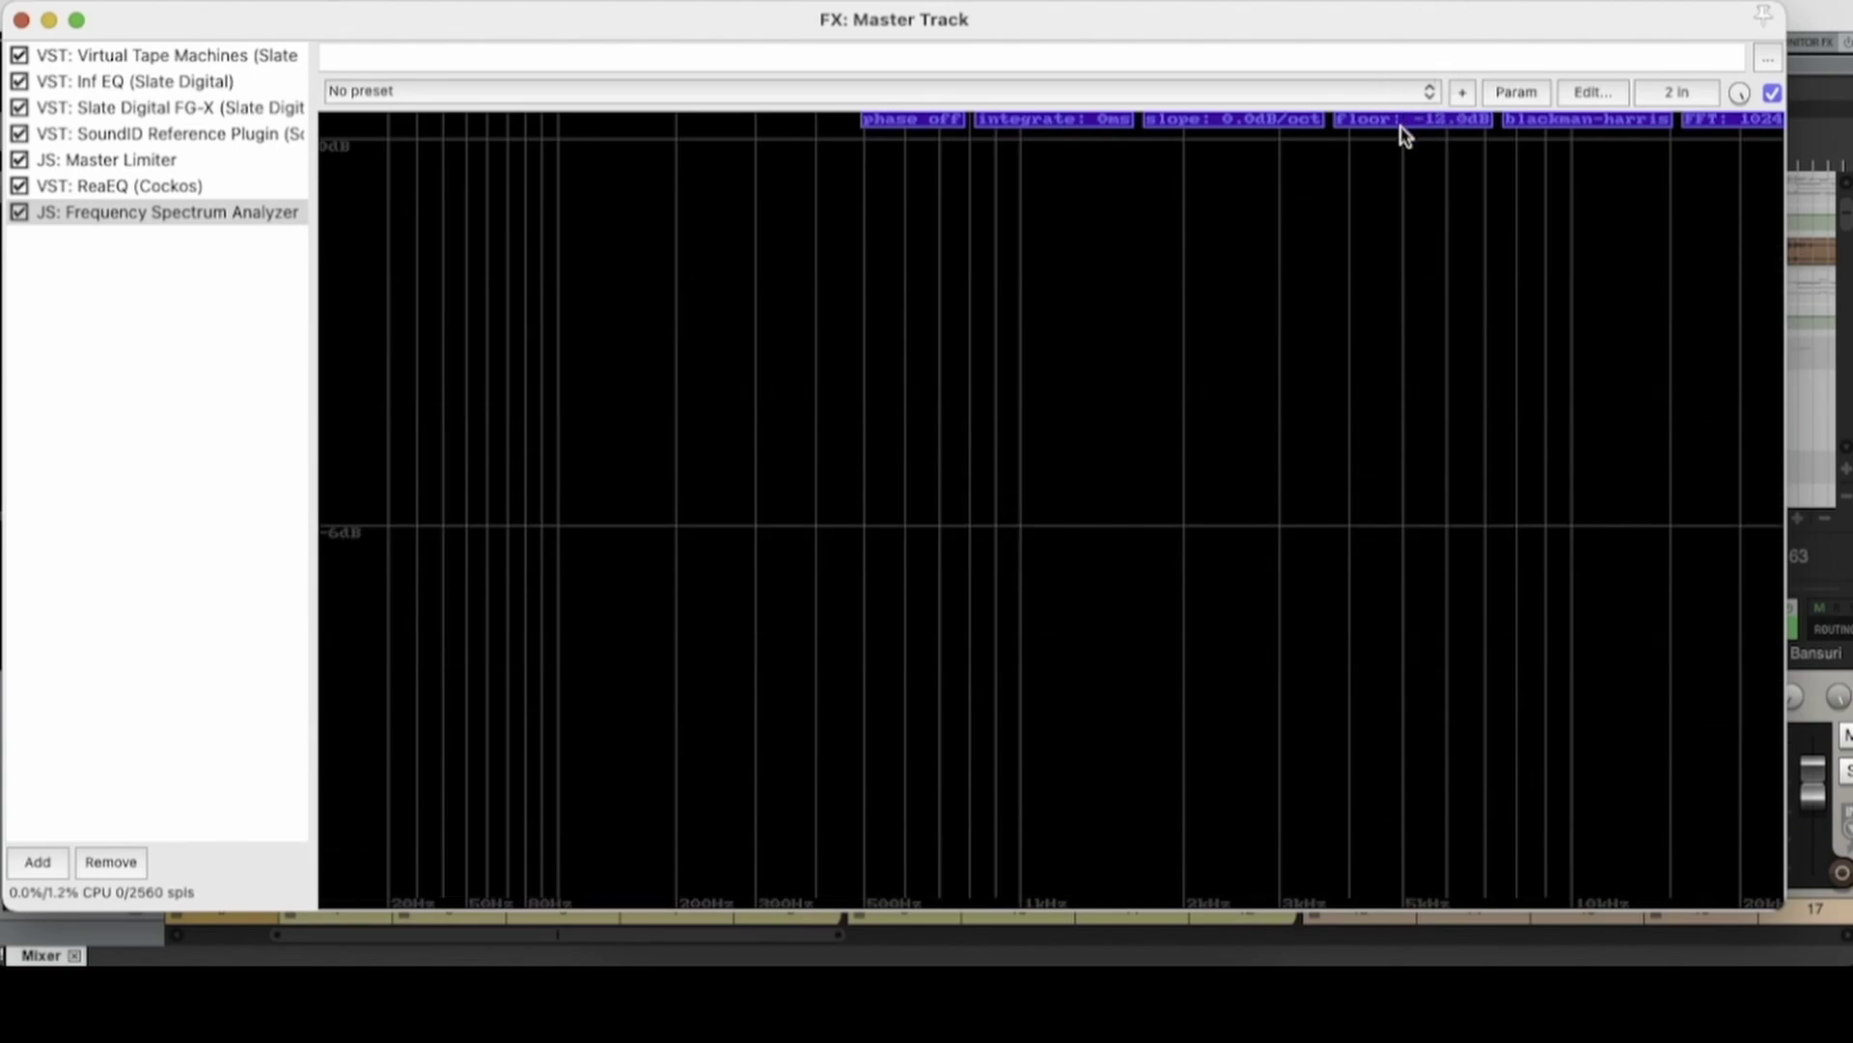
drag(1432, 132, 1314, 586)
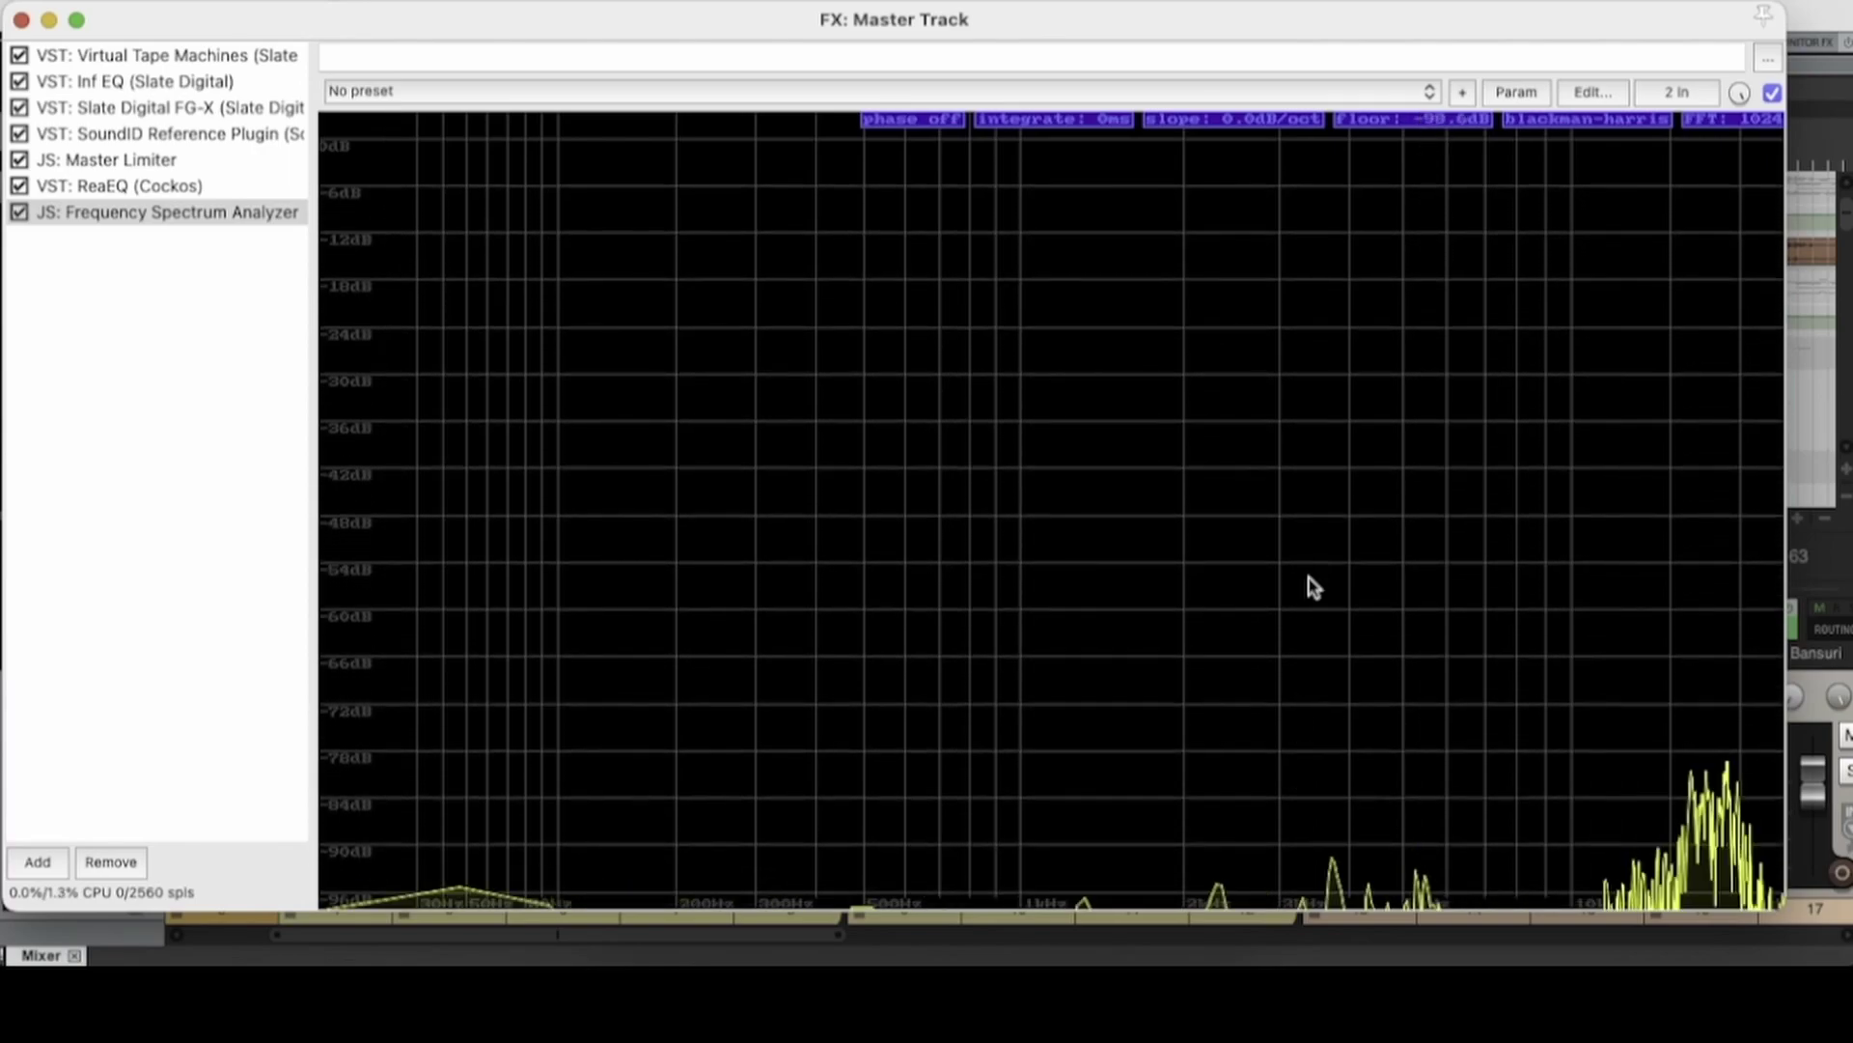
drag(1419, 127, 1390, 281)
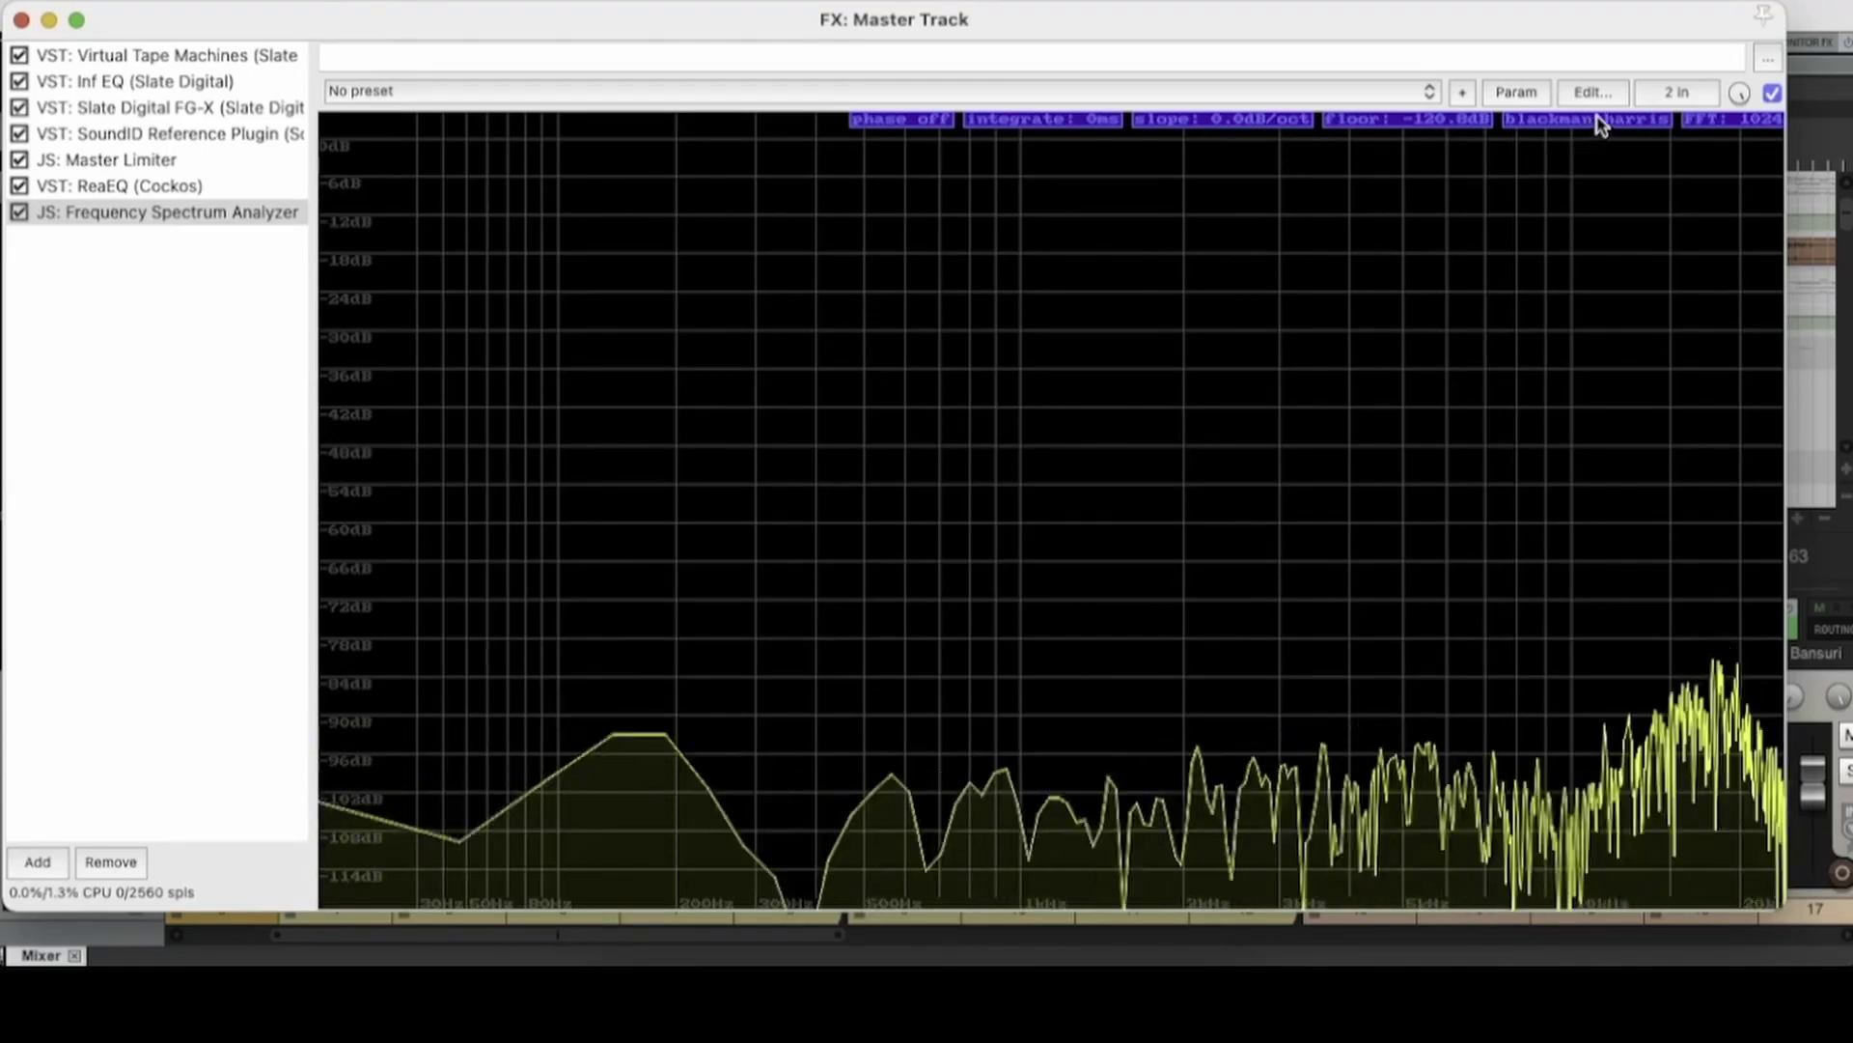
- Set the play position to the Chop 1 marker, then return the FX window to the top
drag(1557, 34, 1550, 436)
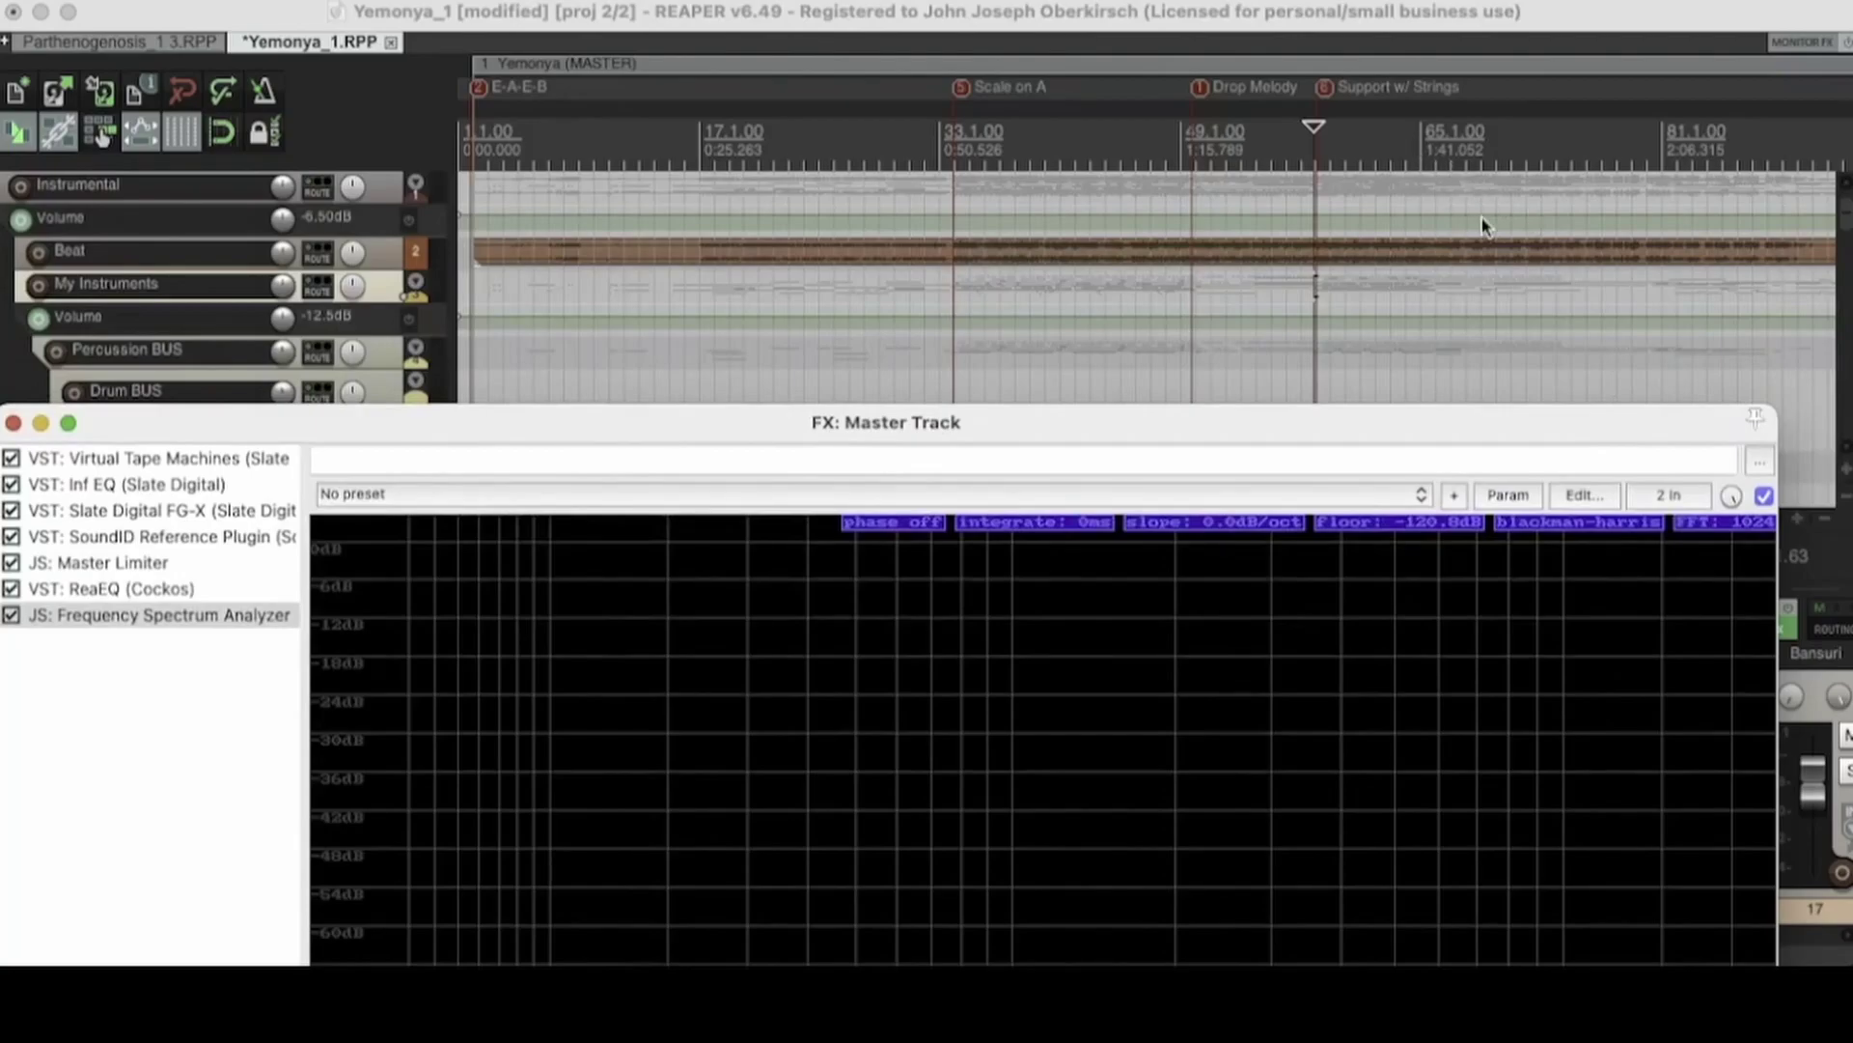
scroll(1485, 253, down, 2)
click(1512, 205)
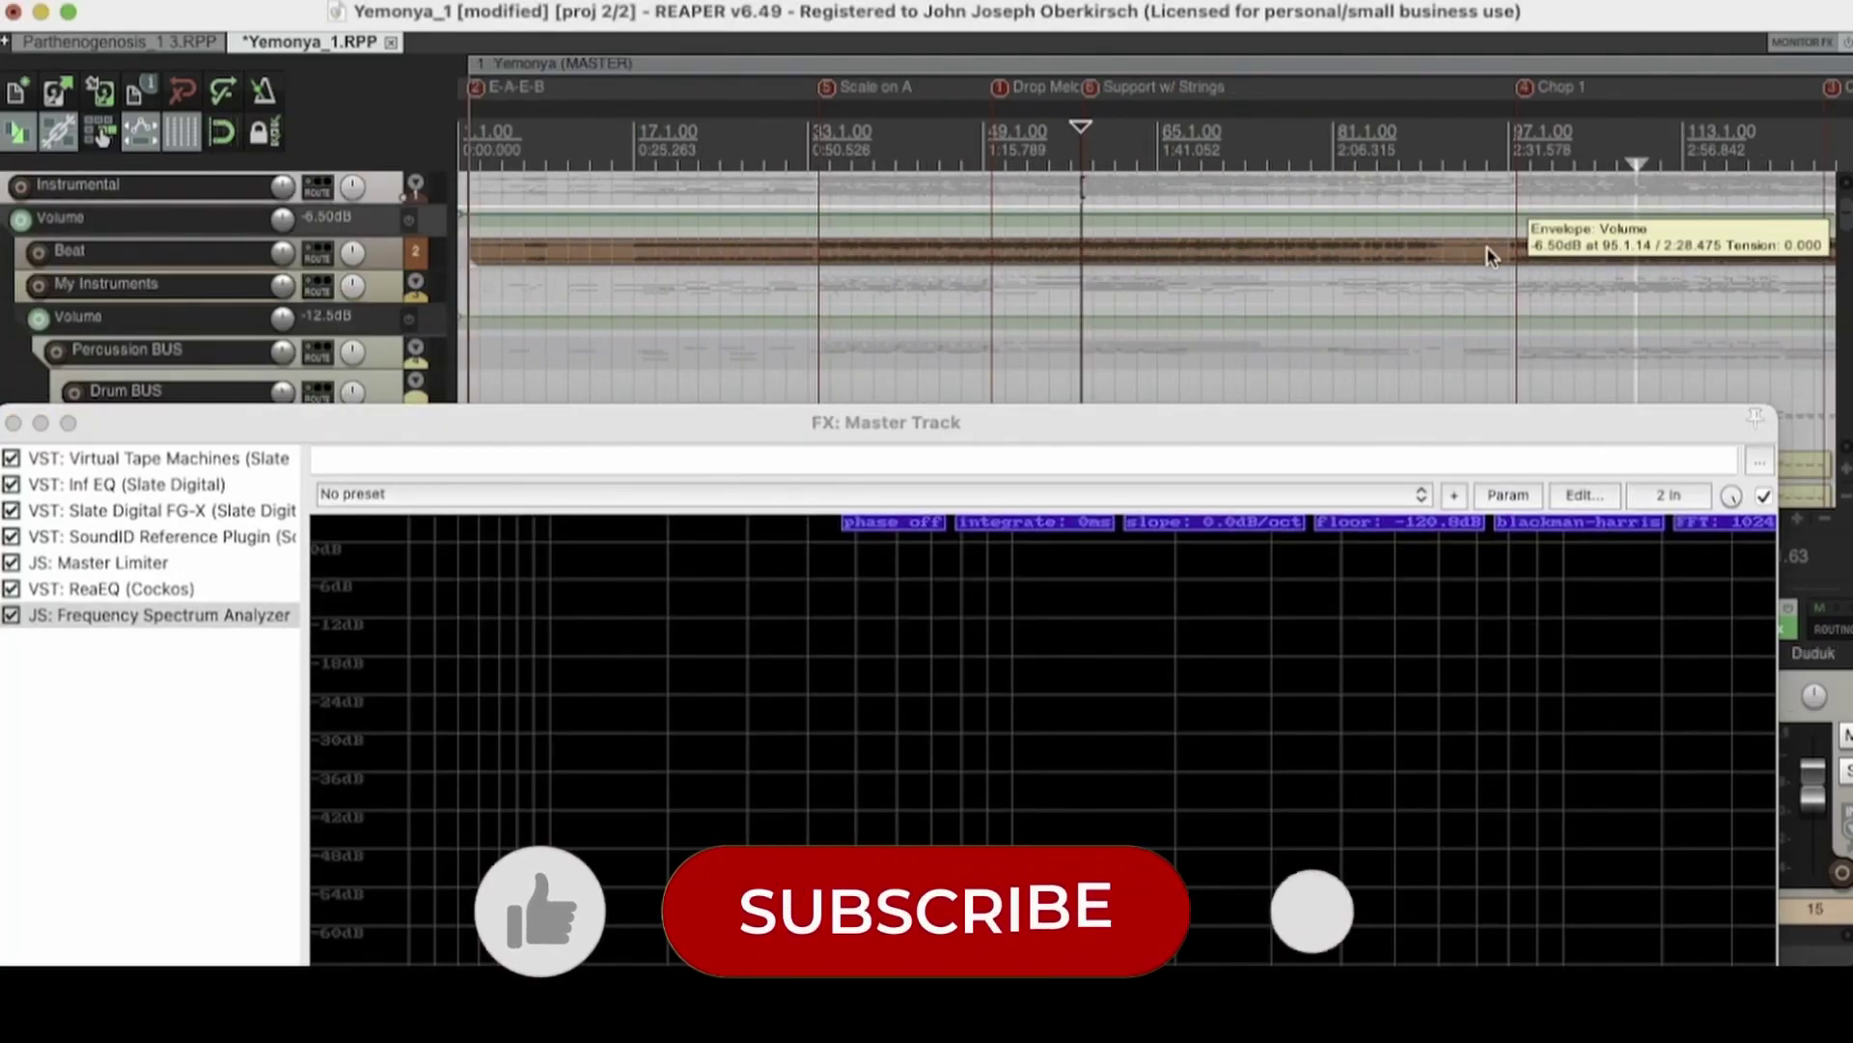
click(1515, 375)
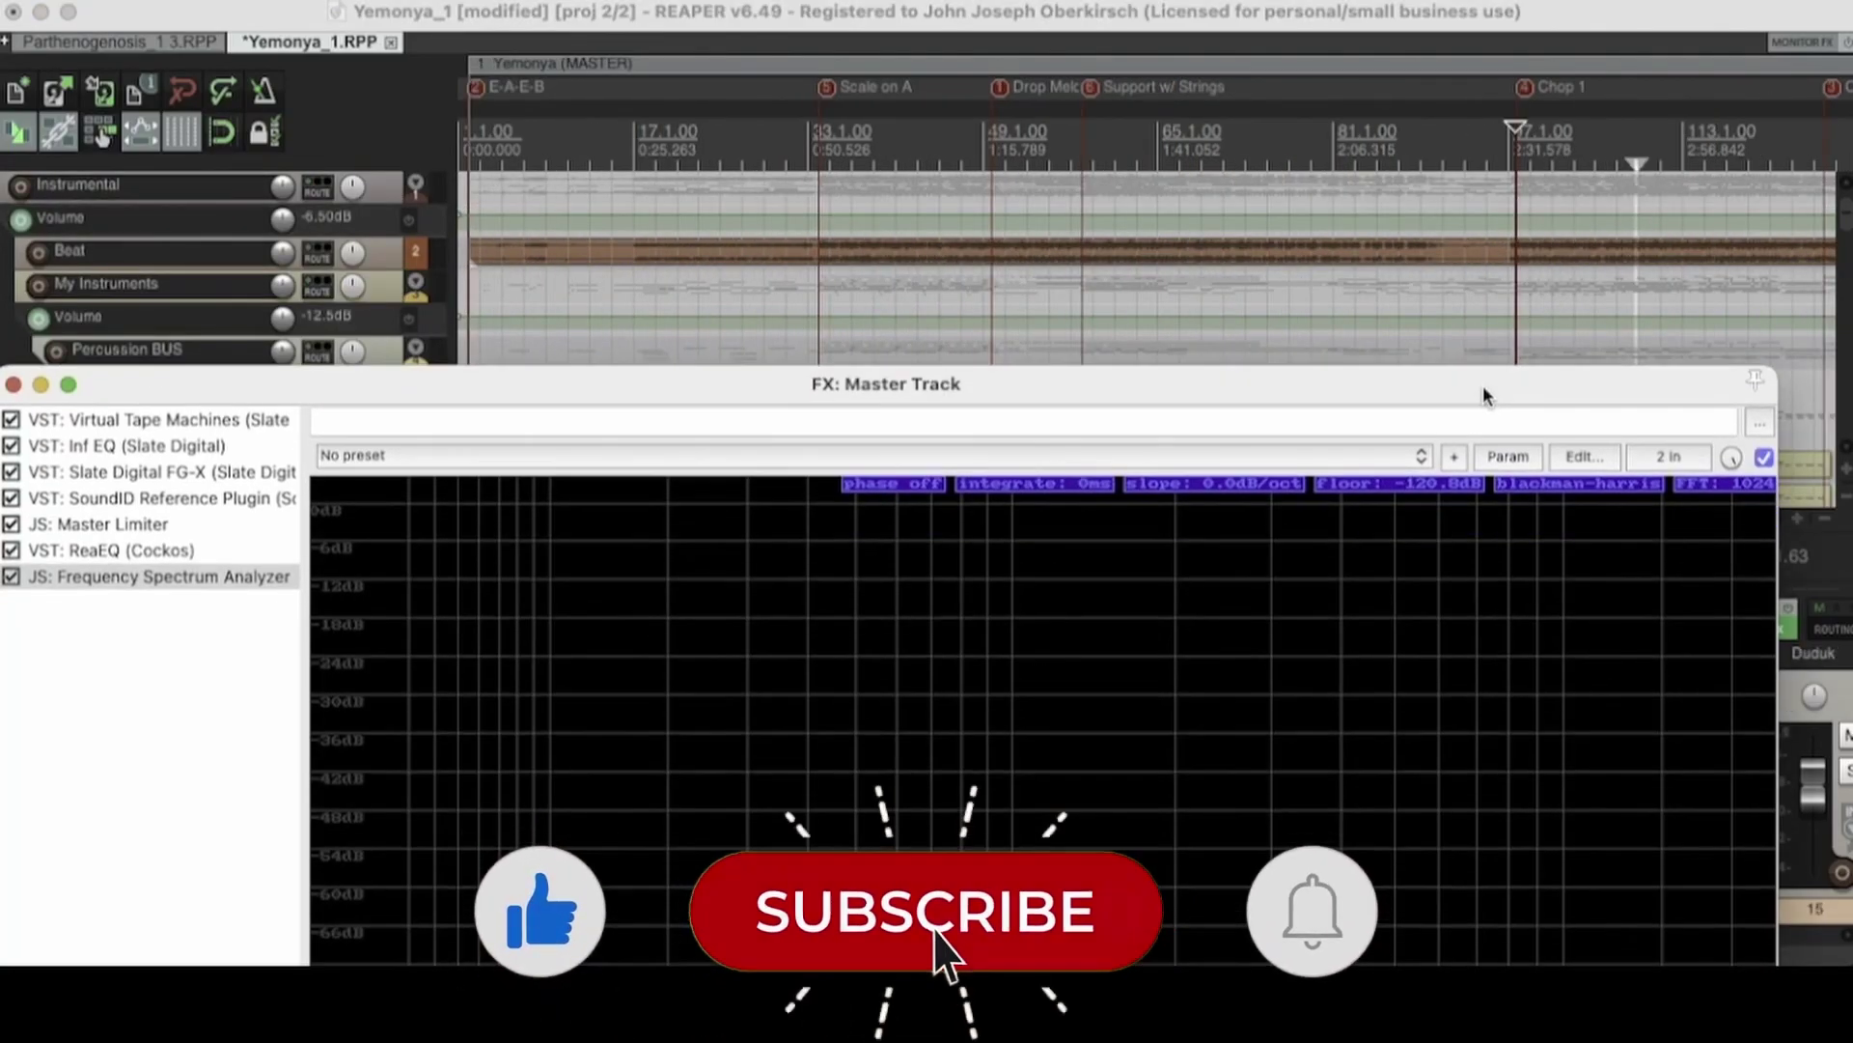
drag(1483, 393, 1492, 20)
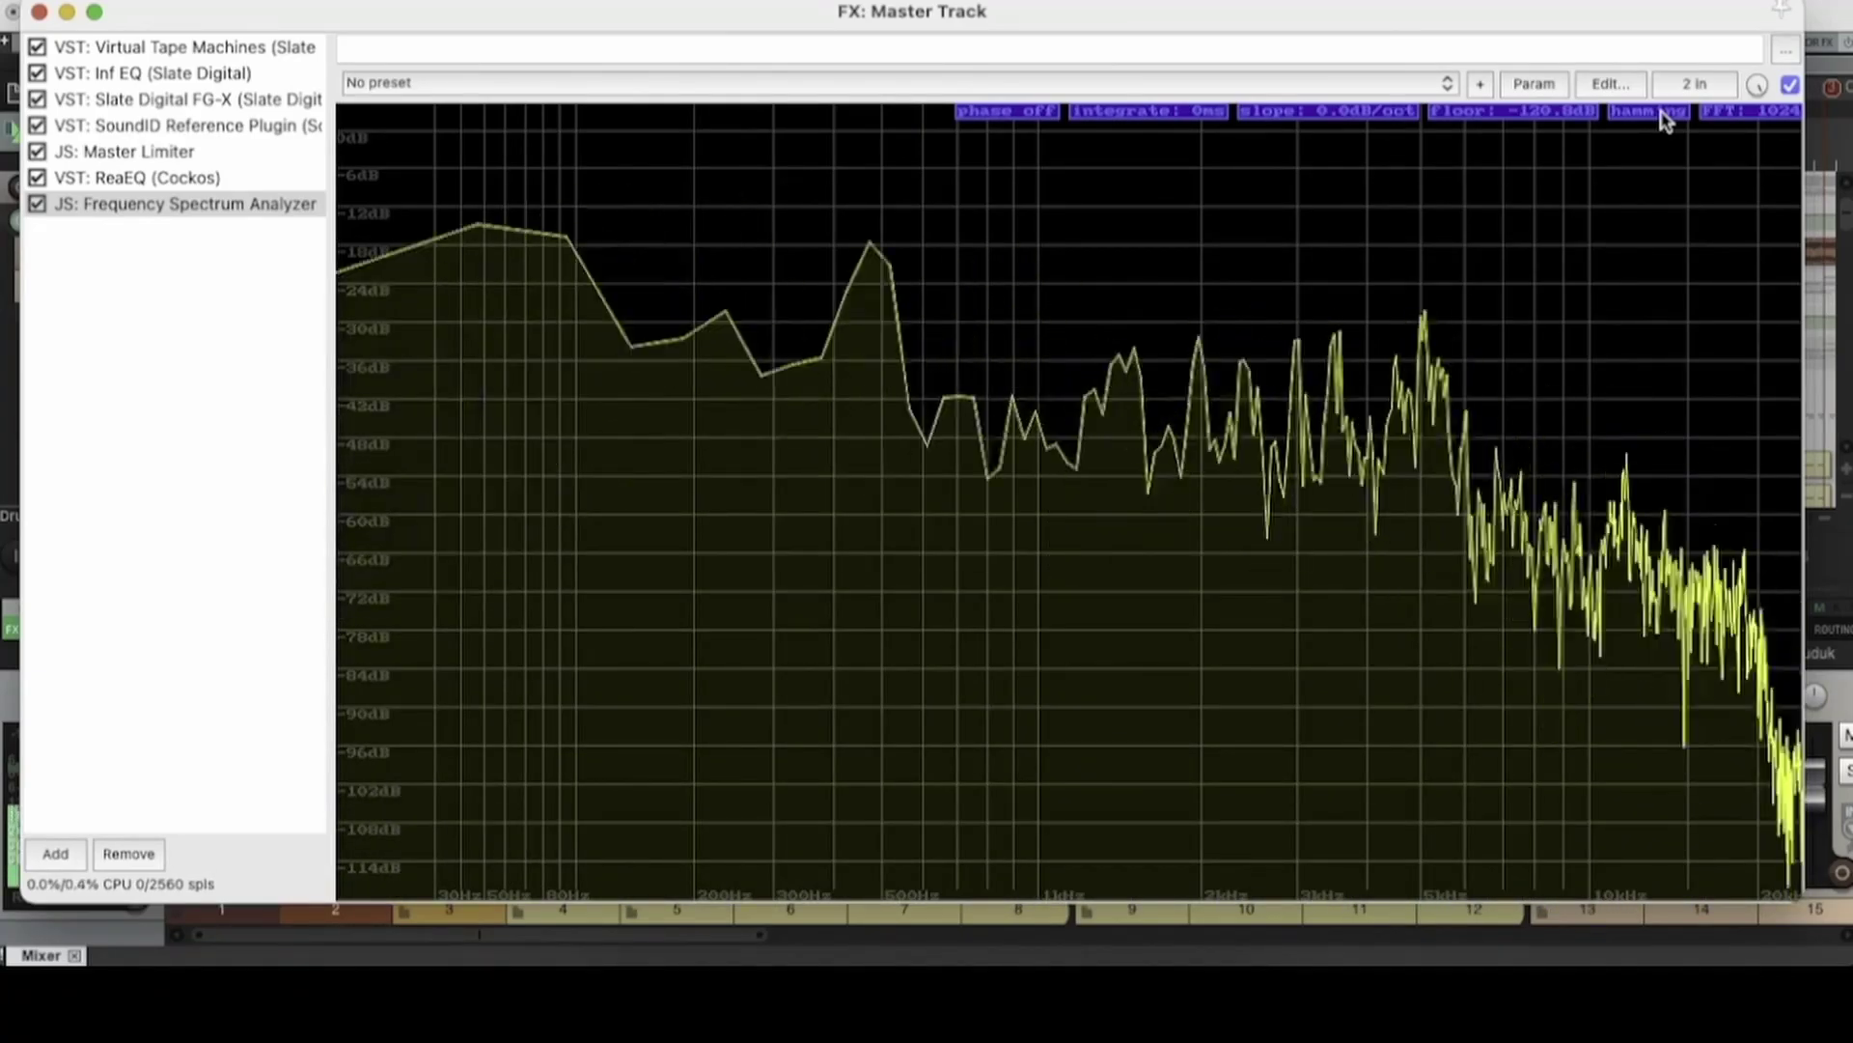
- Cycle the analyzer window type through blackman-harris, rectangular and hamming, ending on blackman-harris
click(1662, 113)
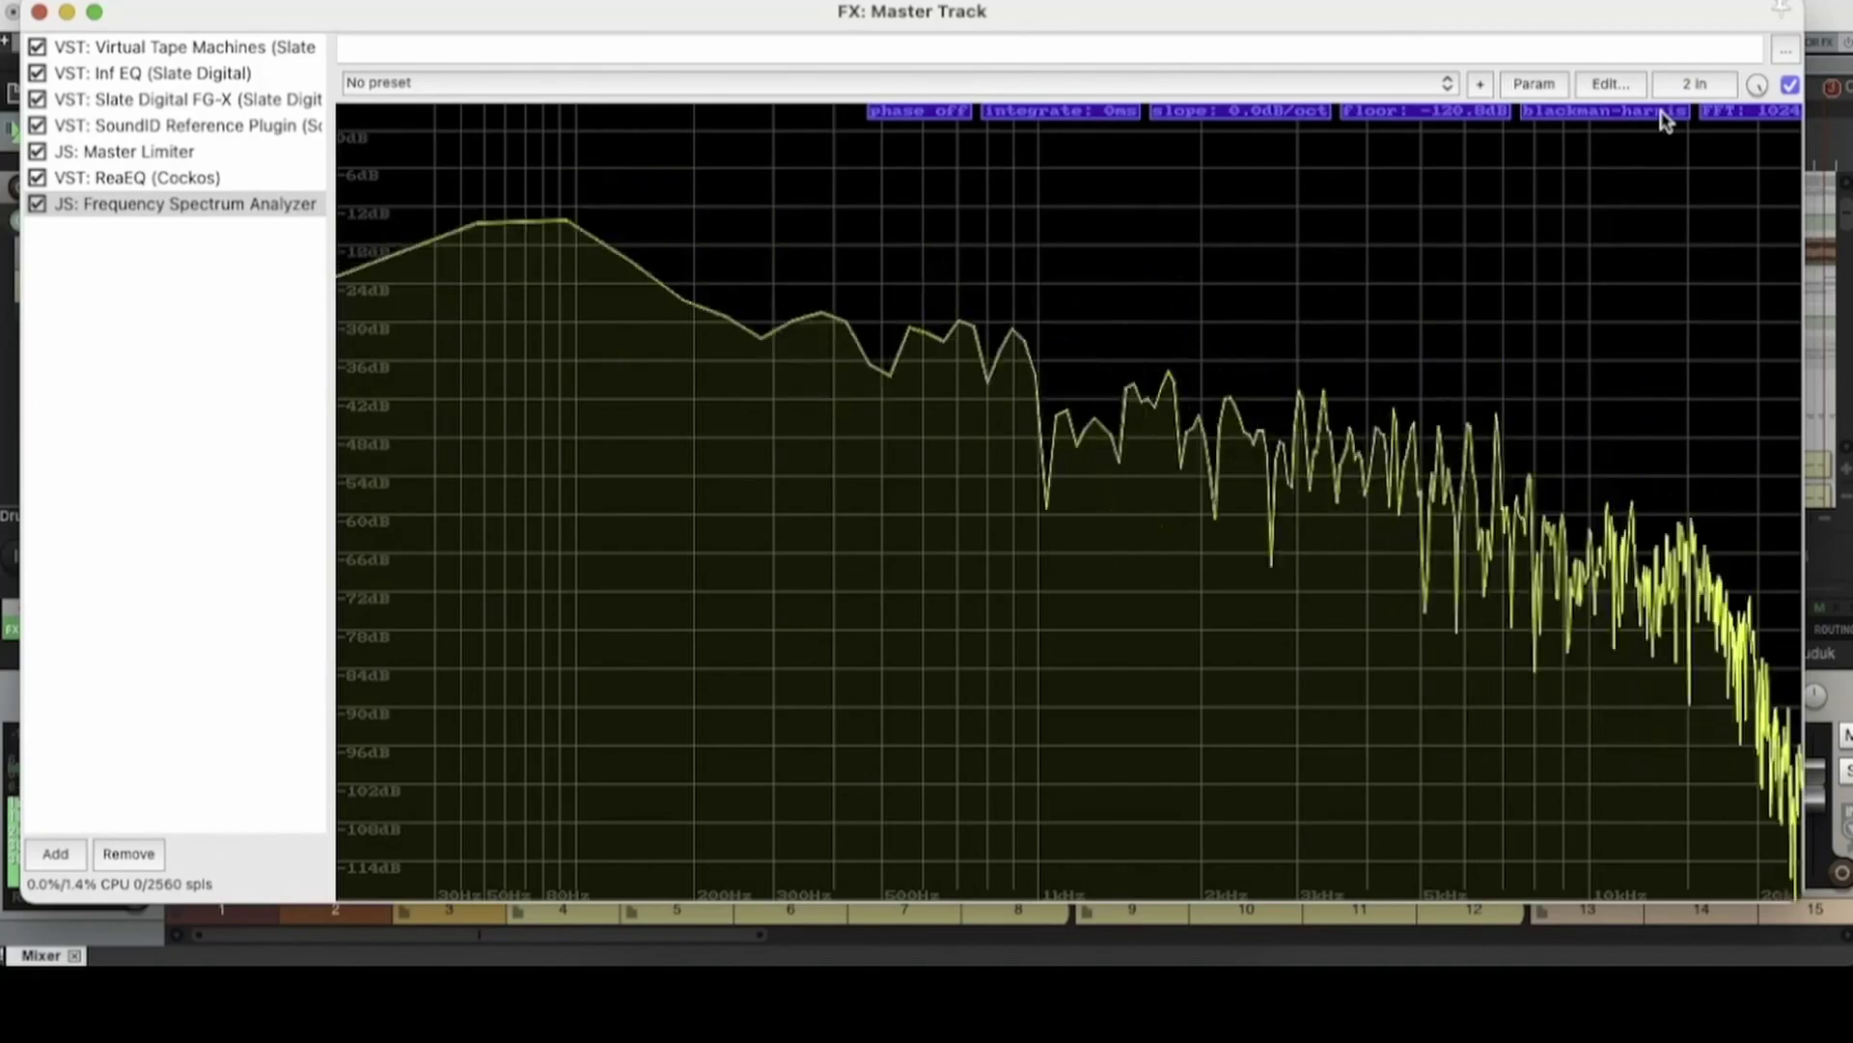
click(1661, 113)
click(1661, 113)
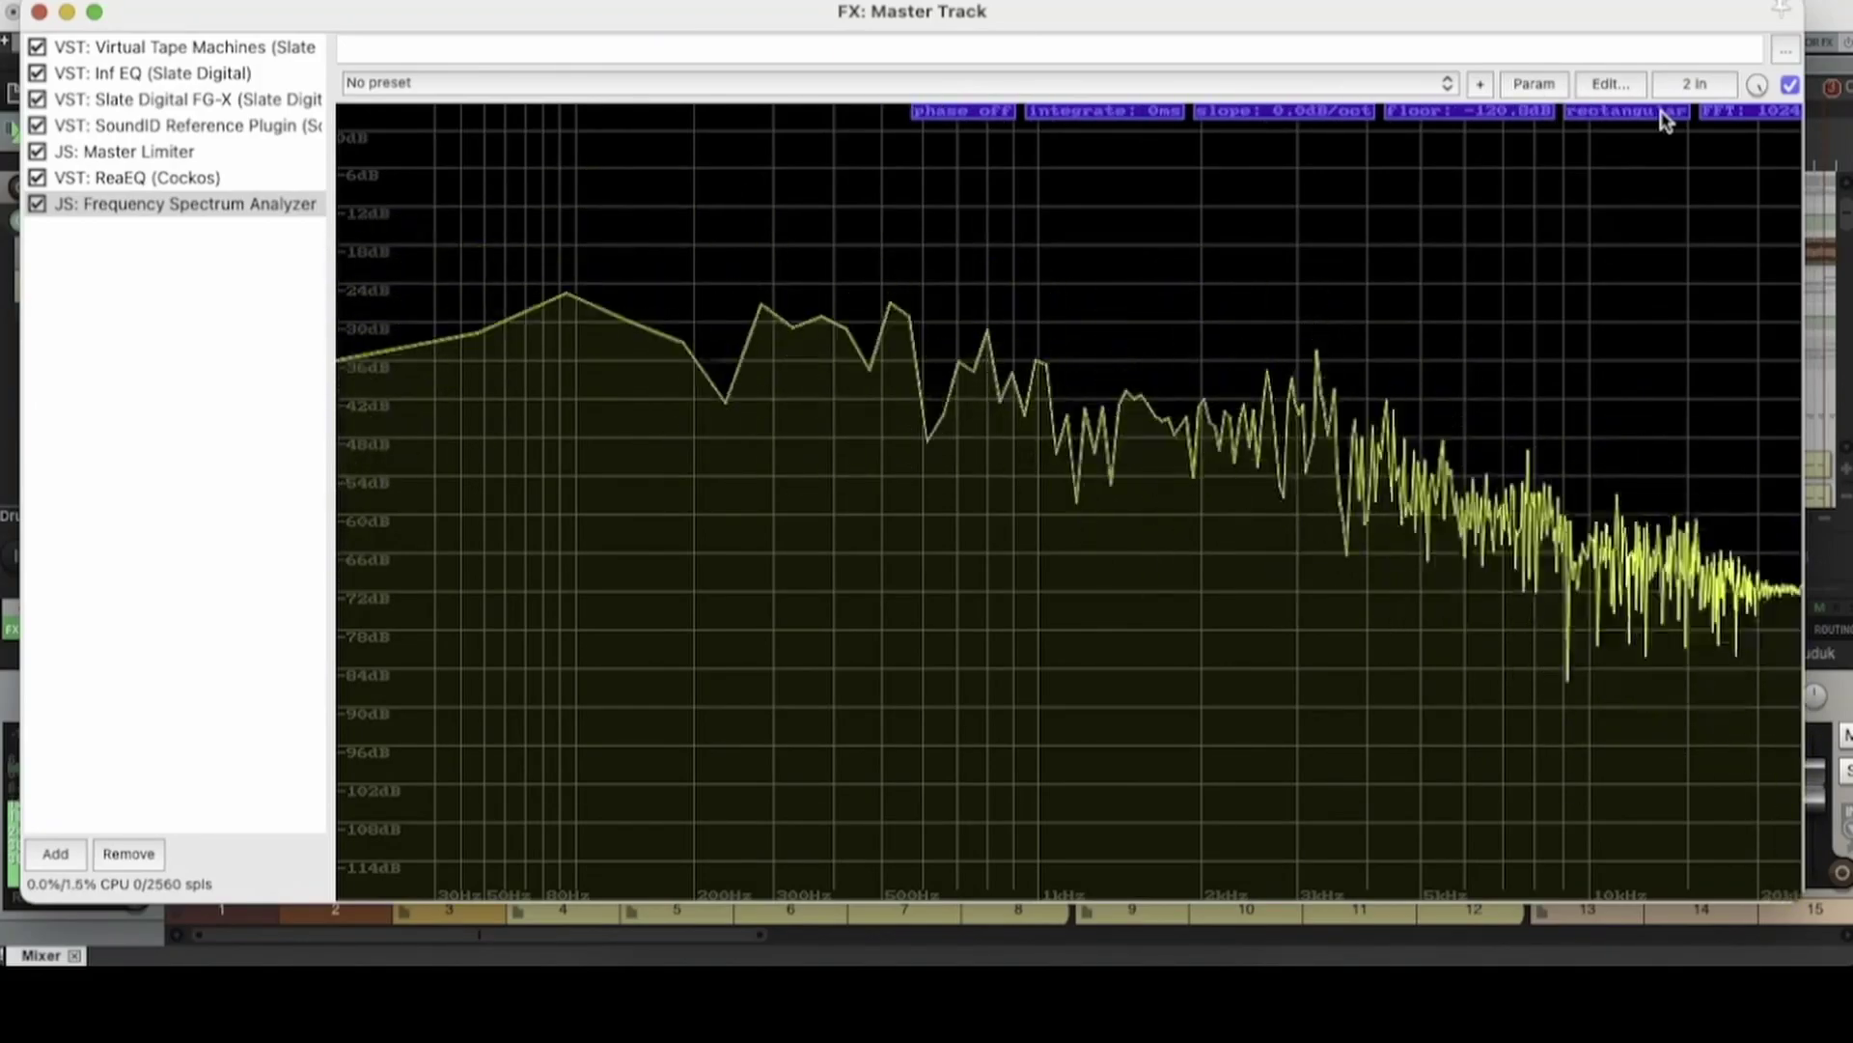
click(1662, 113)
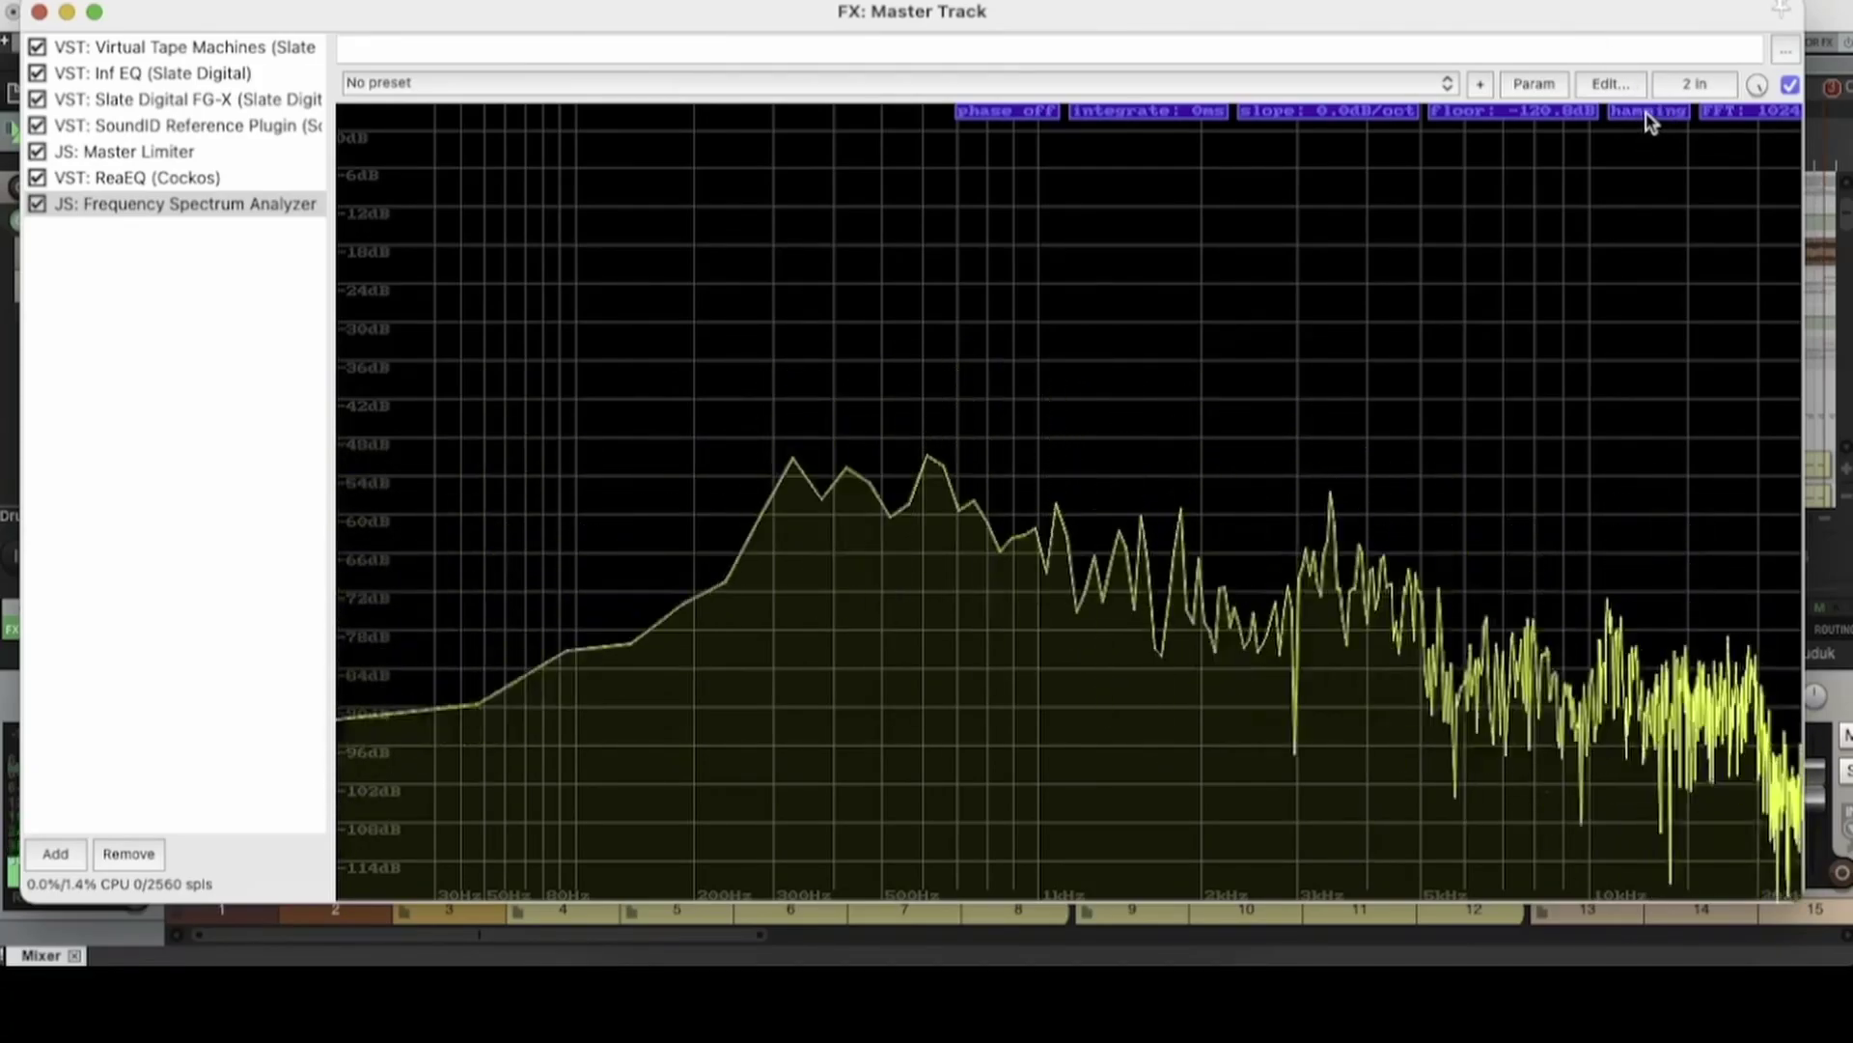
click(1648, 113)
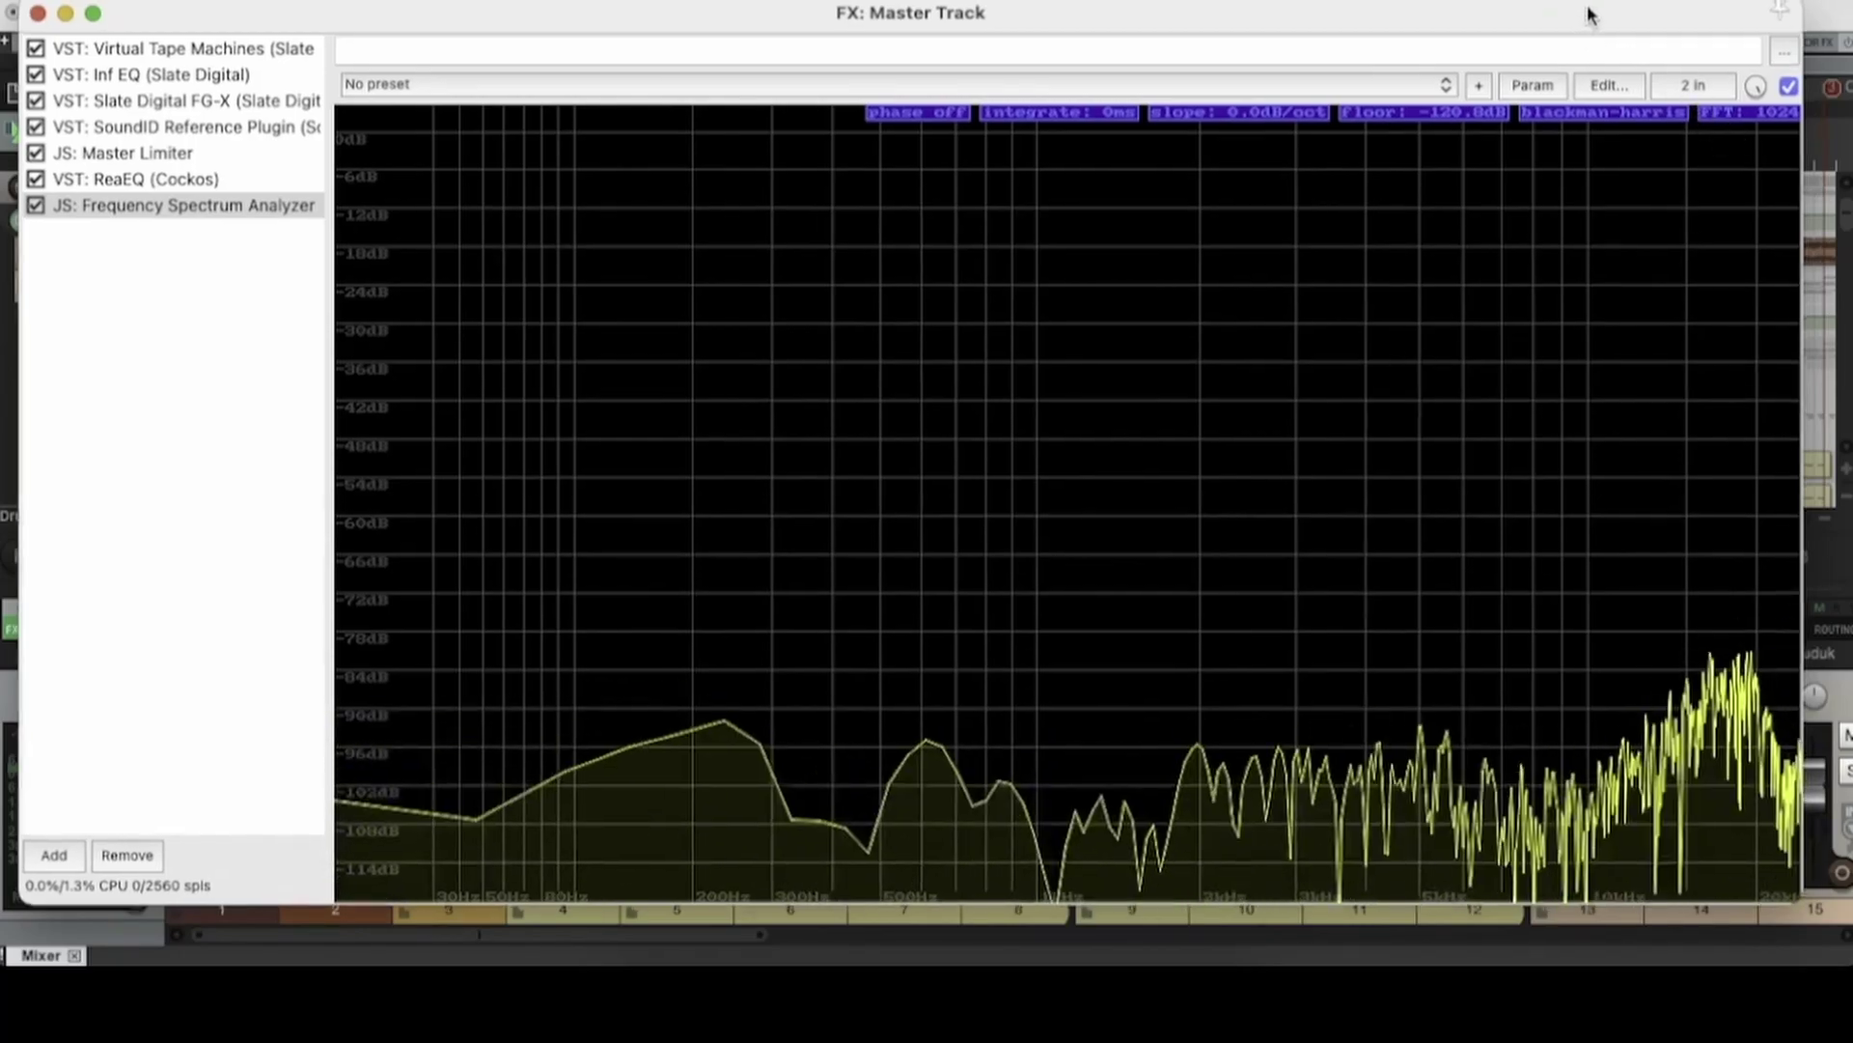
- Step the FFT size from 32 up through 256, 2048 and 32768, then drag it back down to 1024
drag(1588, 17, 1481, 37)
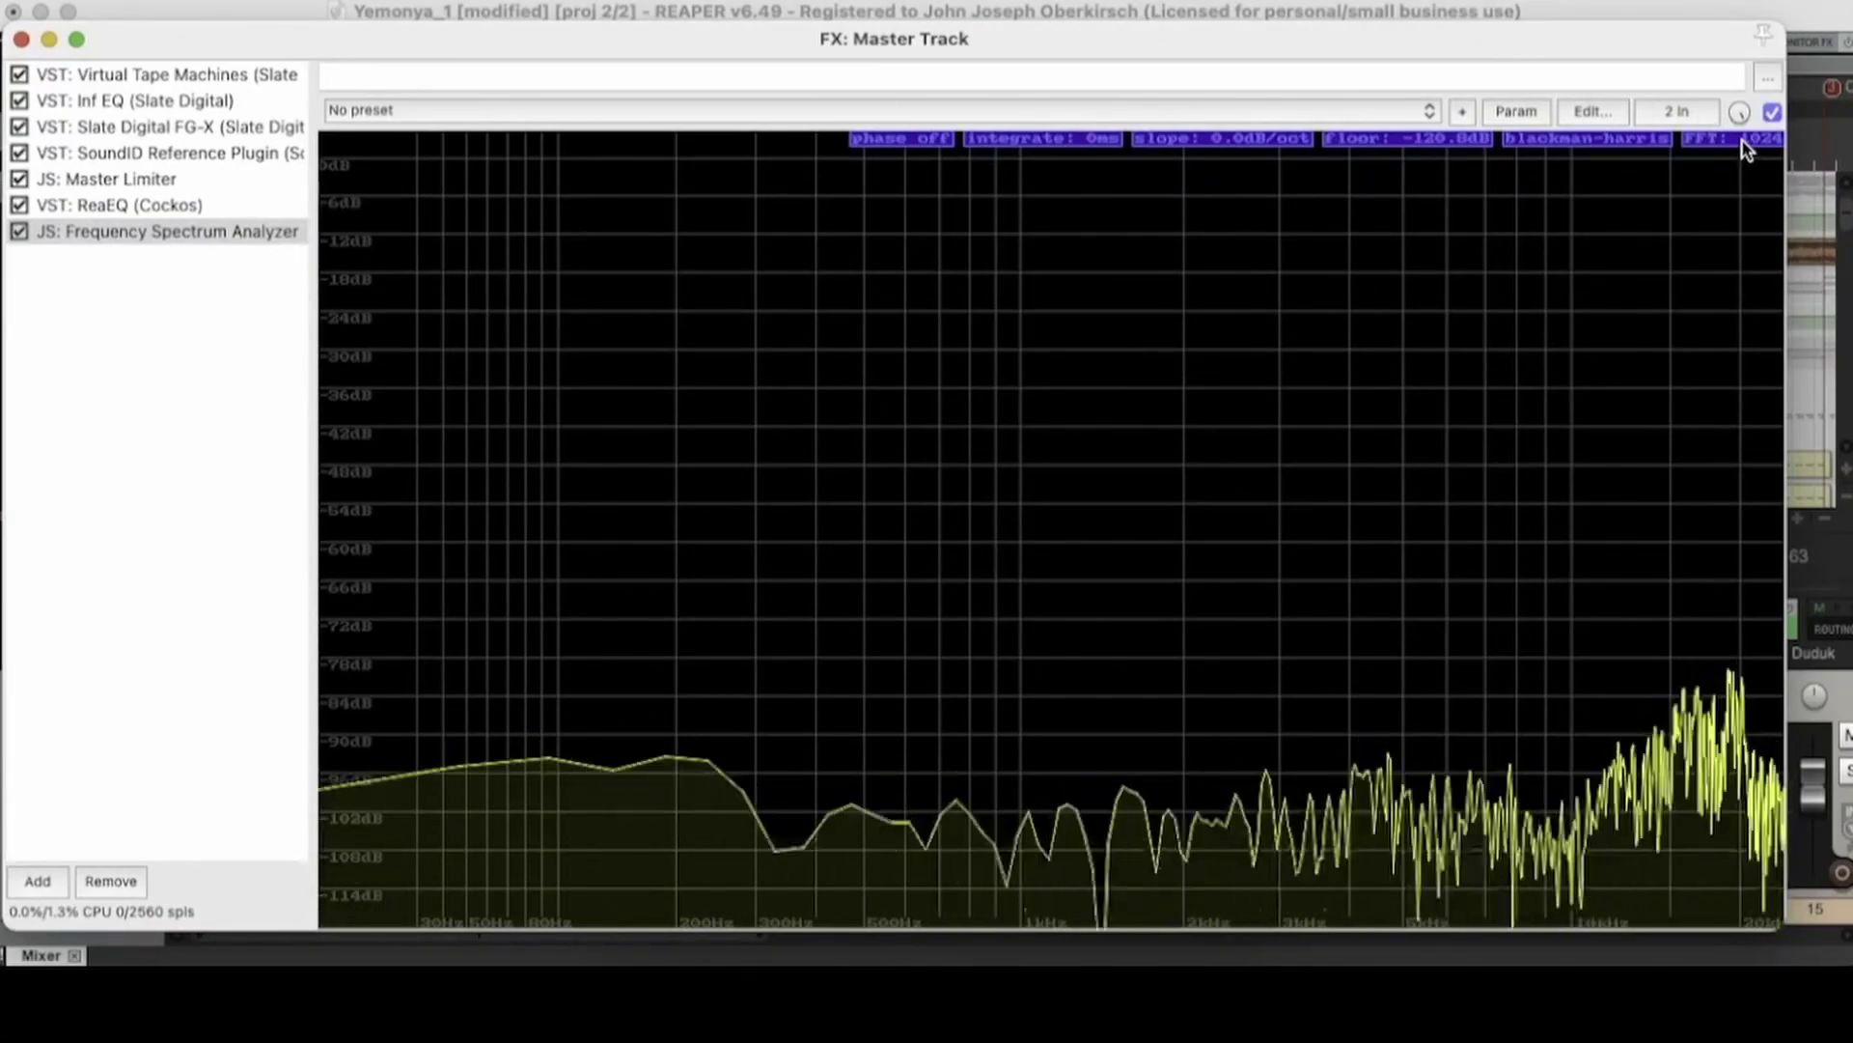
drag(1744, 145, 1709, 281)
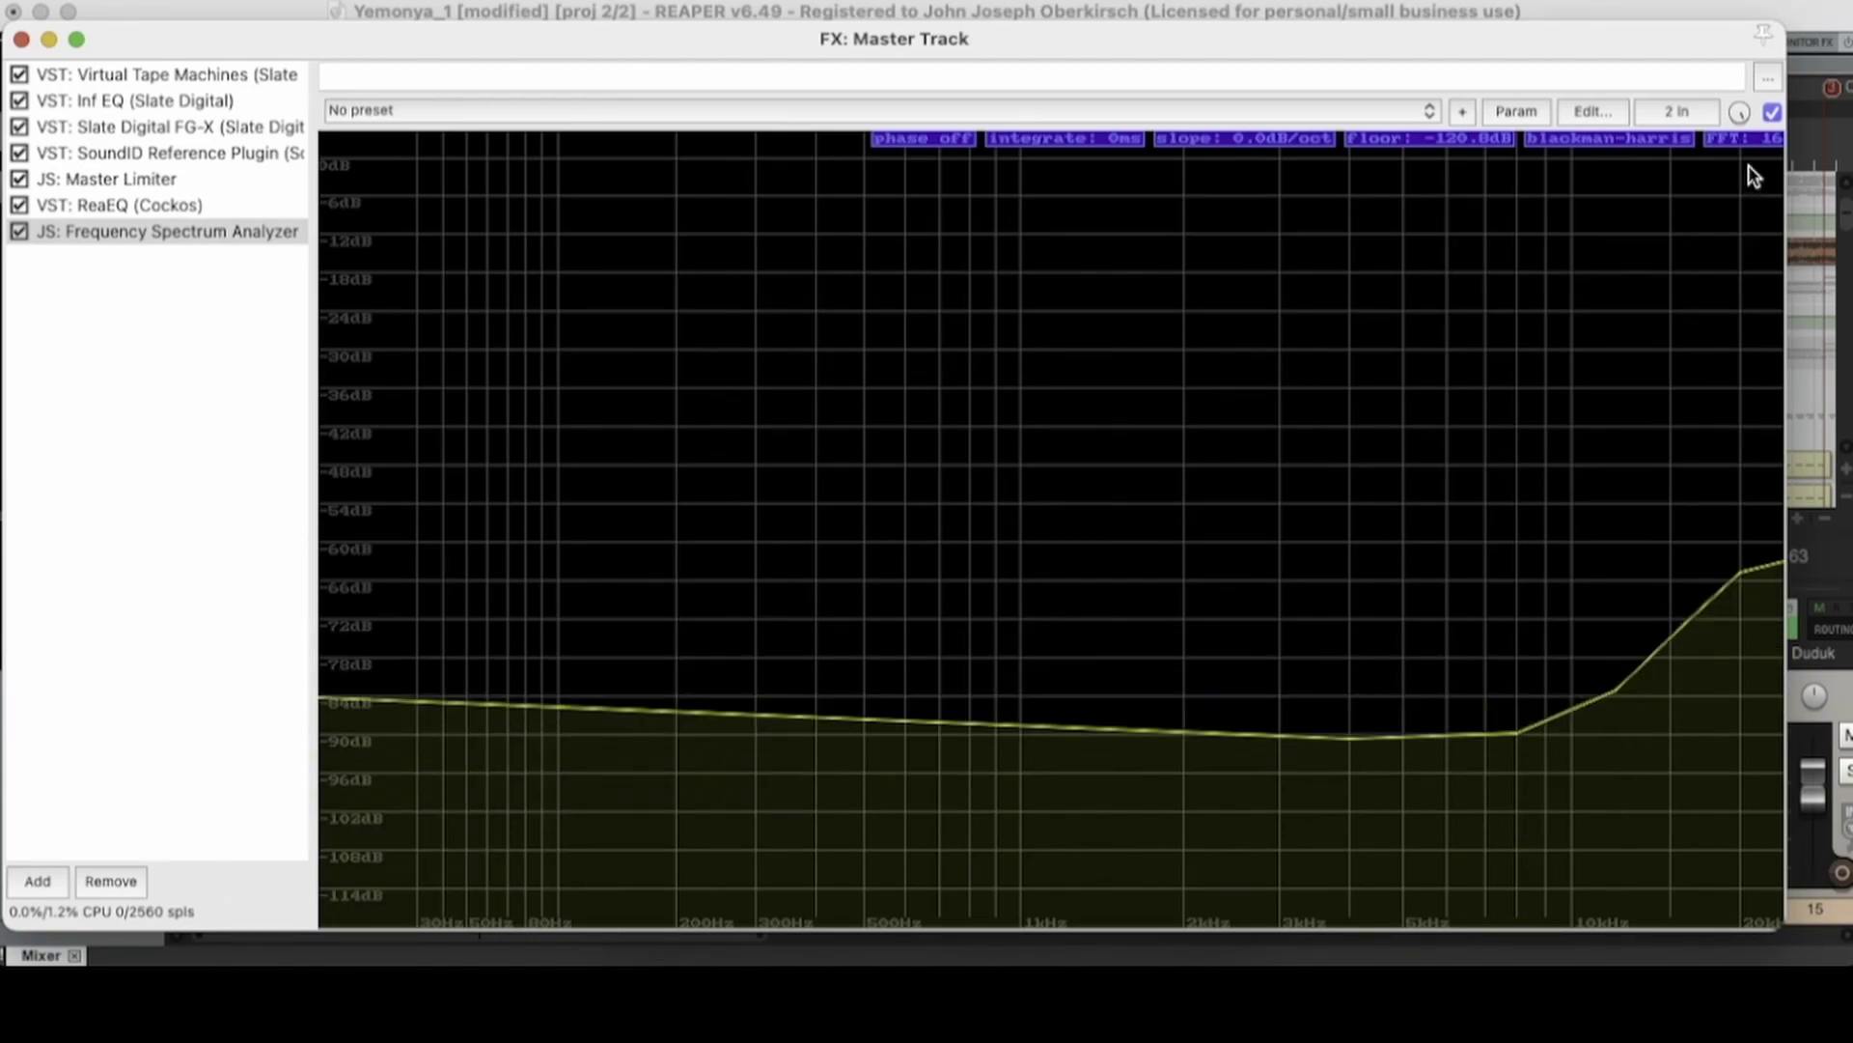
click(1753, 140)
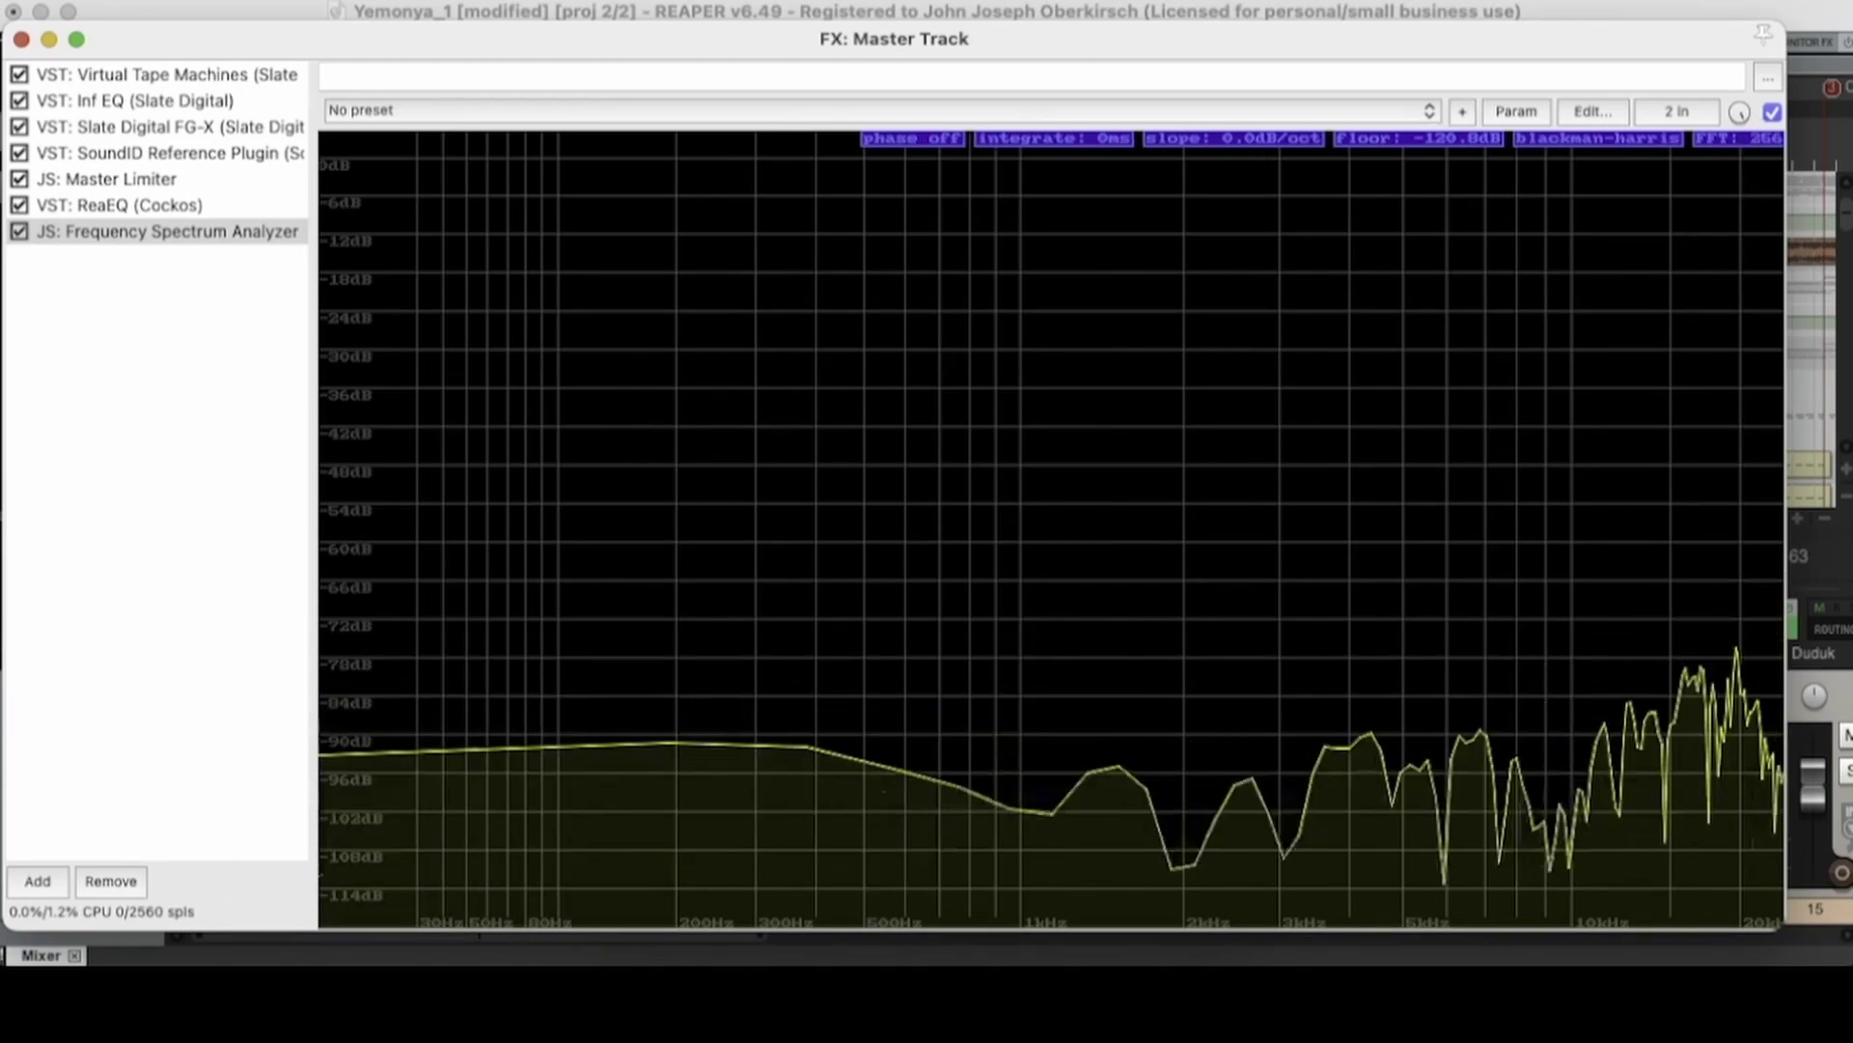
click(1740, 138)
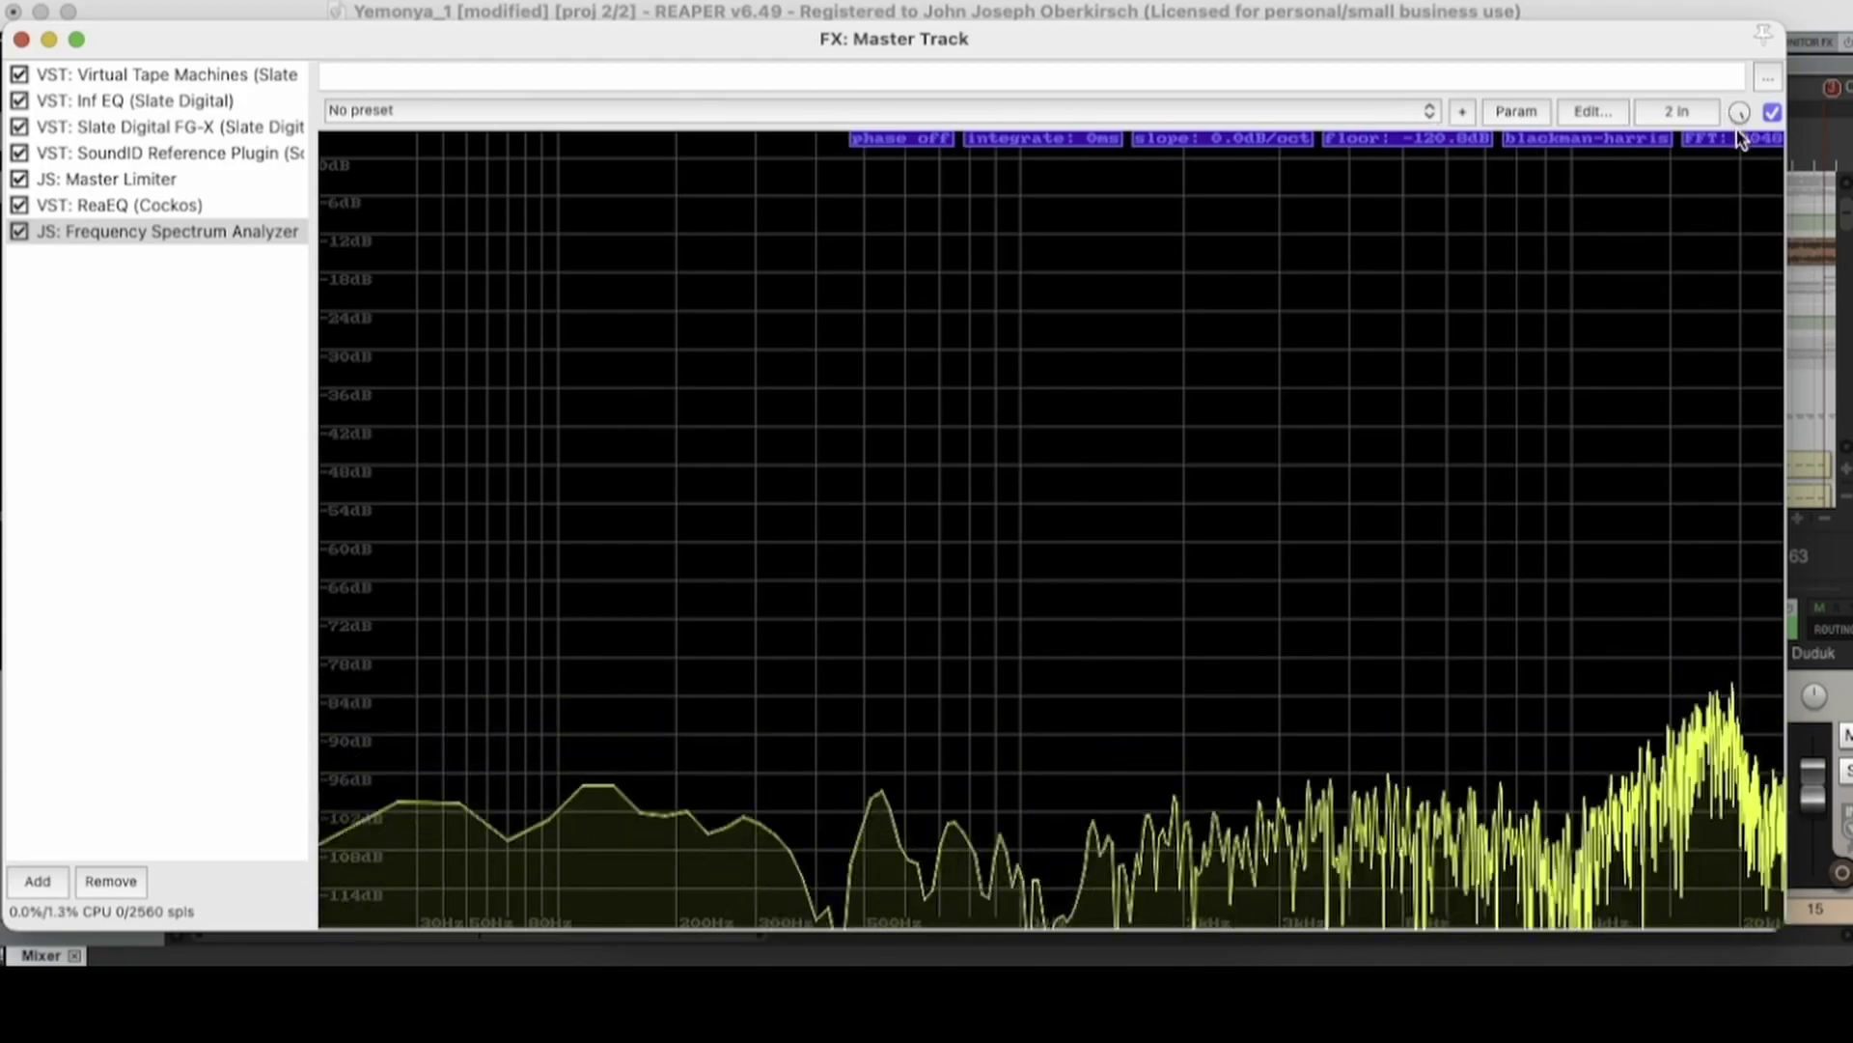
click(1741, 139)
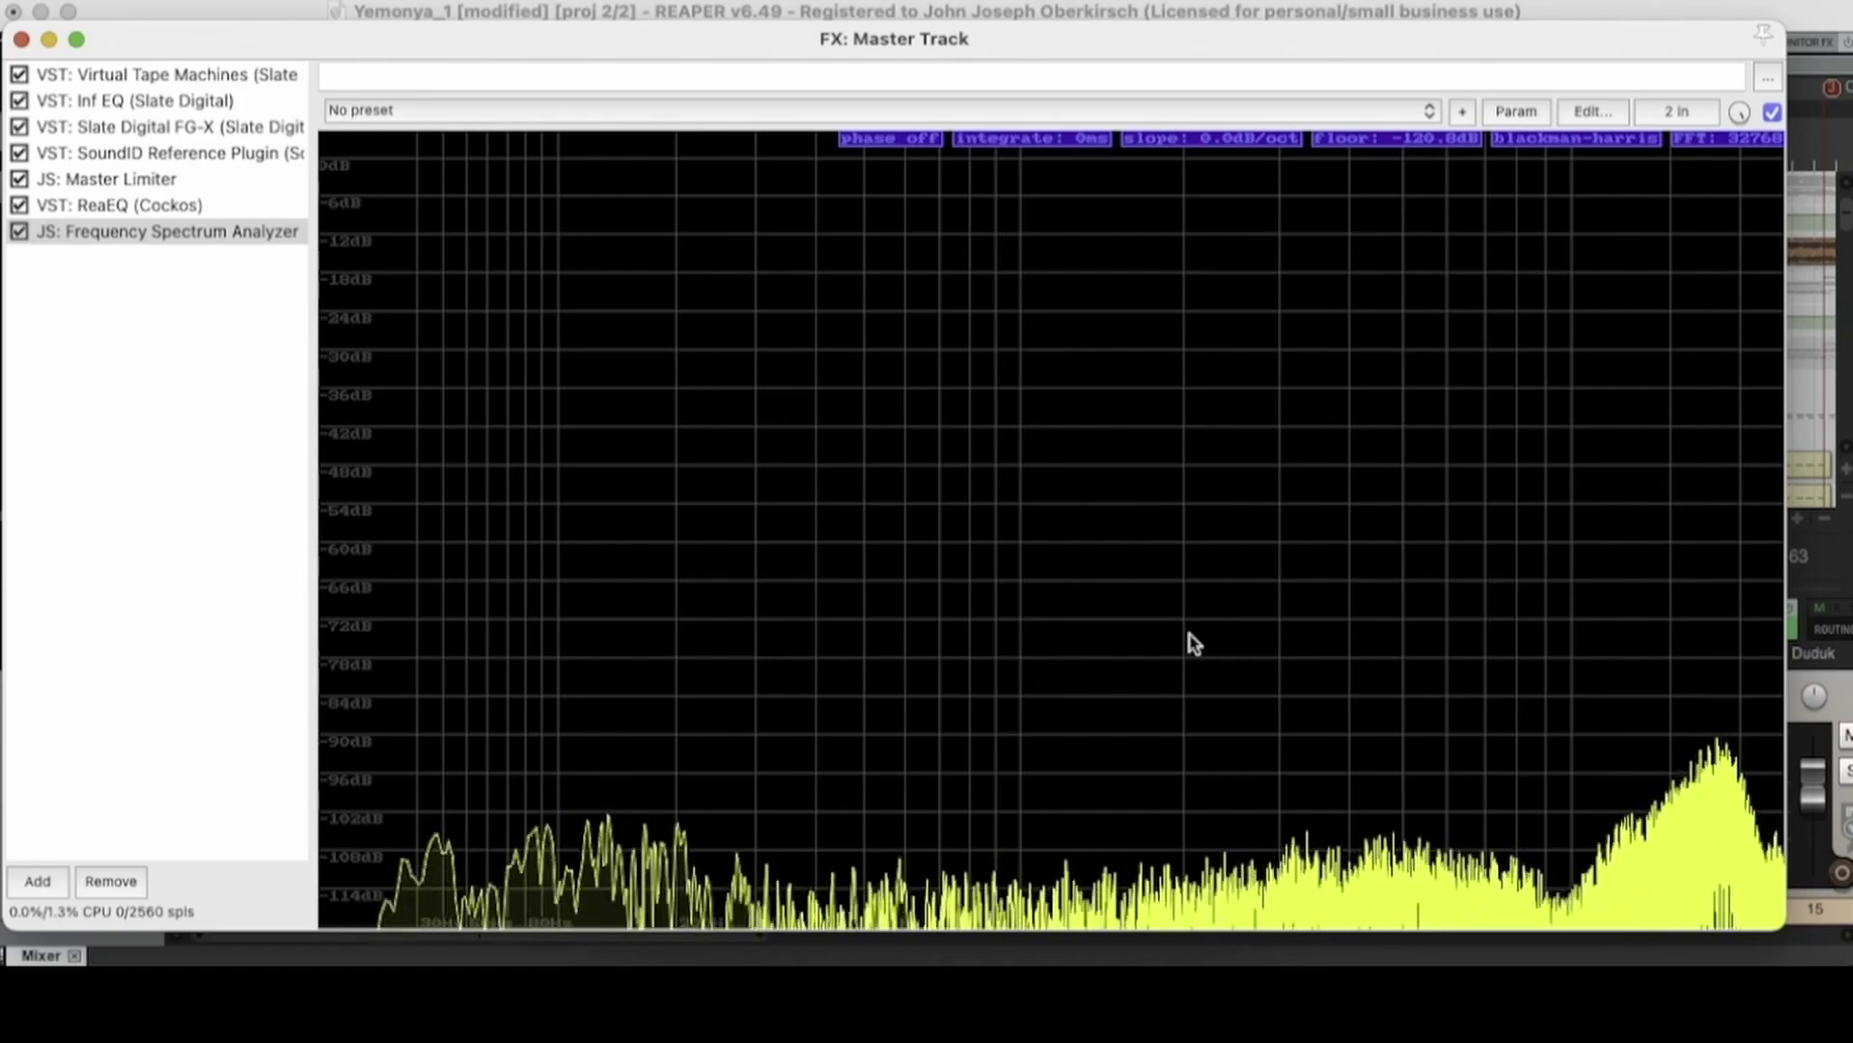
drag(1742, 136, 1729, 260)
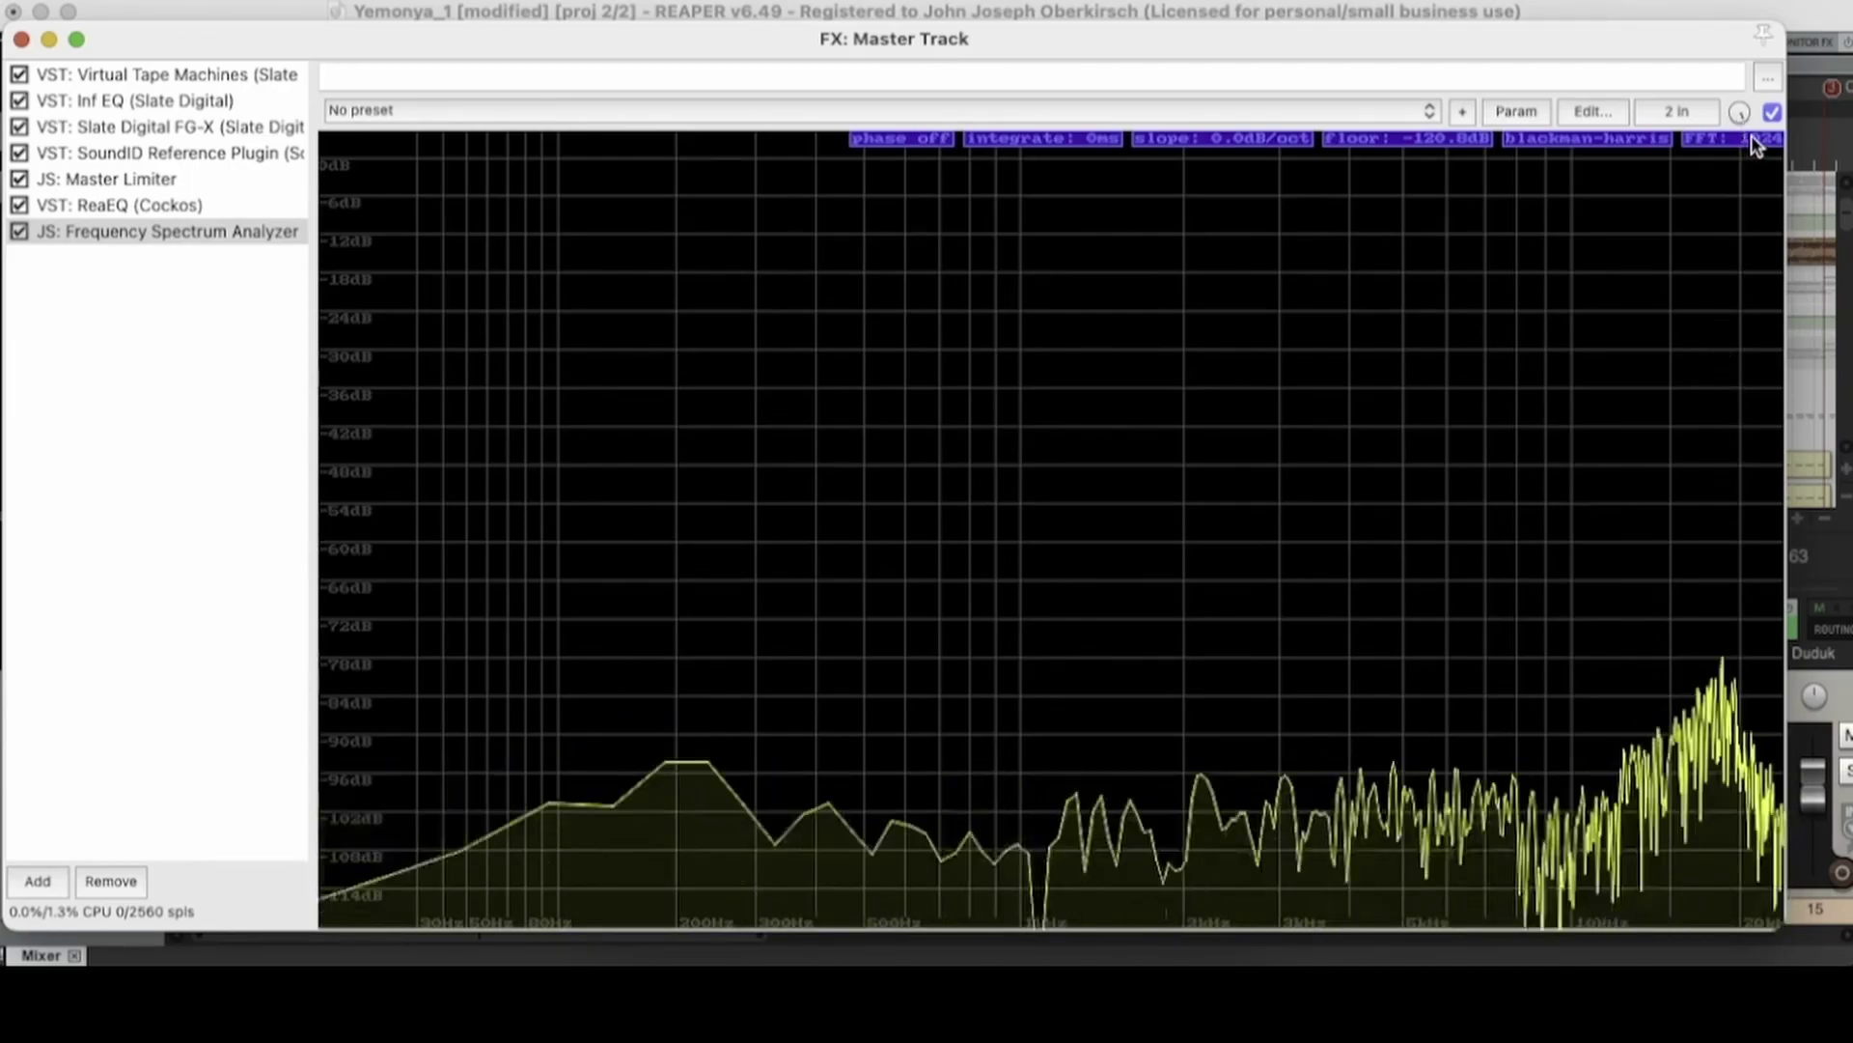
drag(1755, 152, 1694, 502)
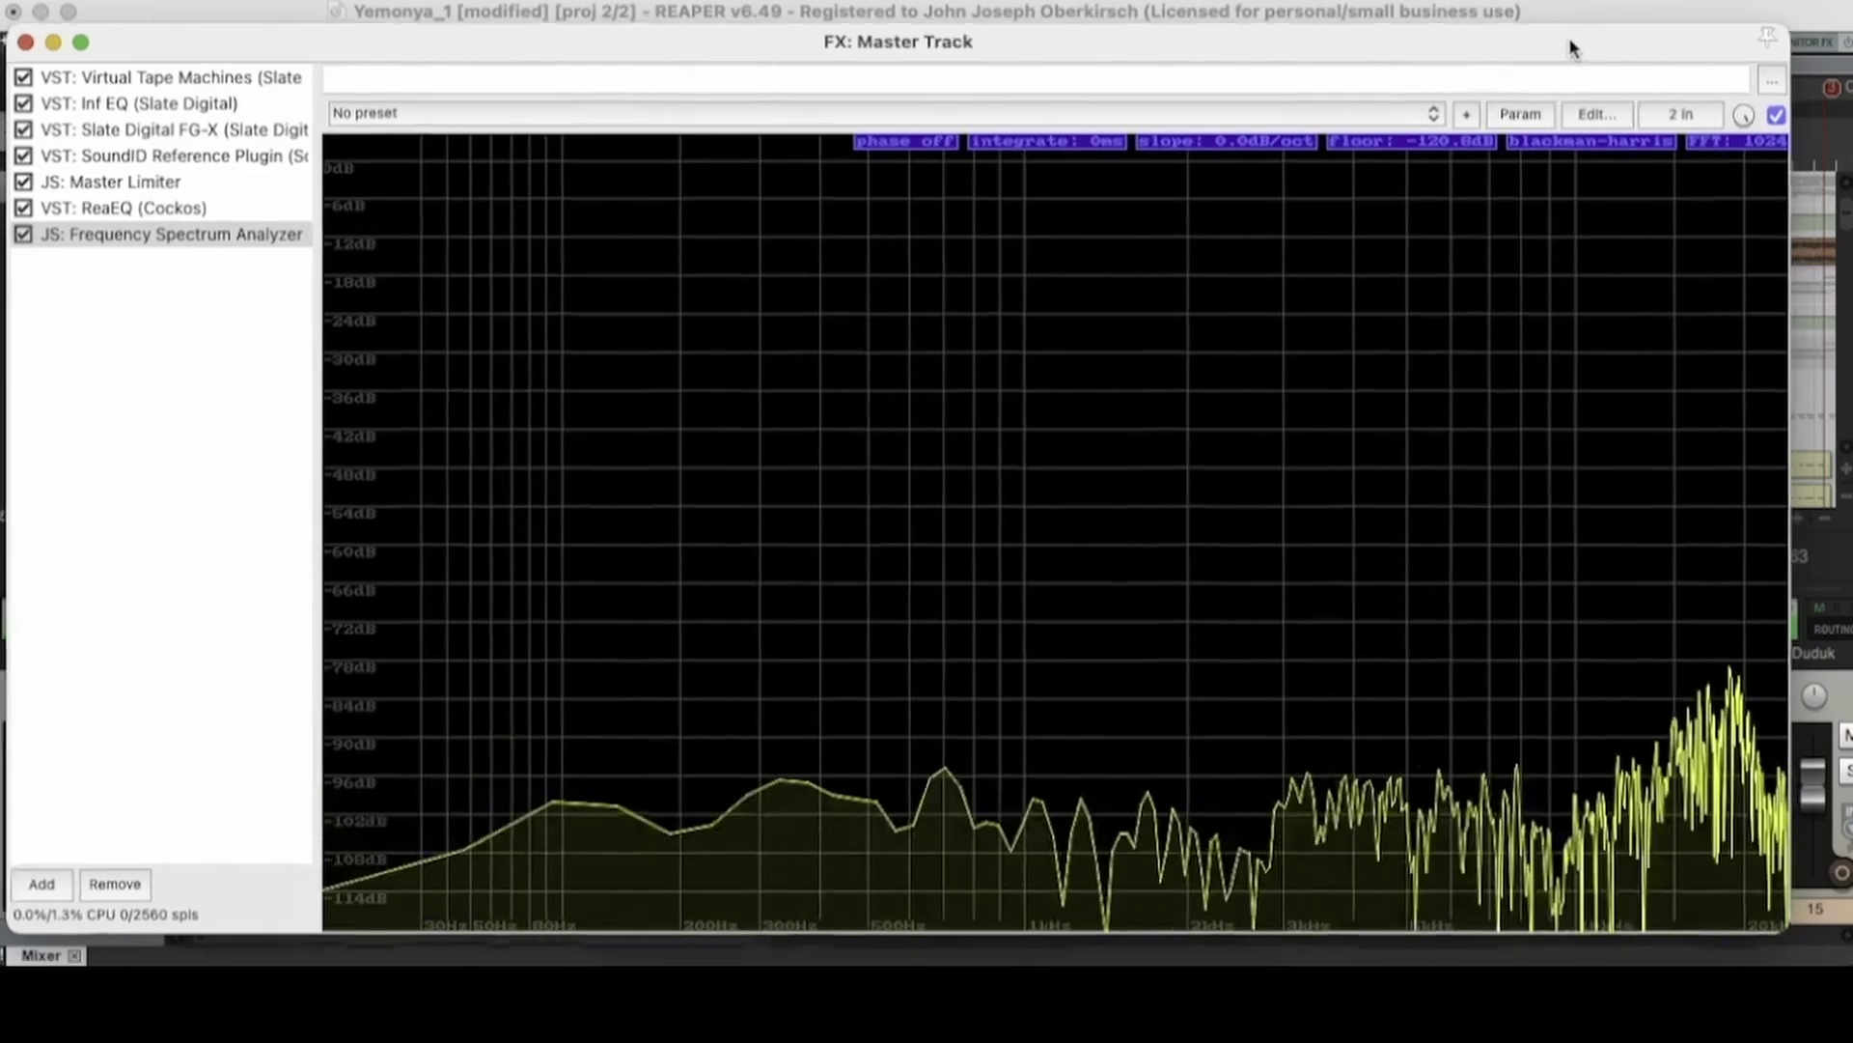
drag(1560, 56, 1615, 48)
- Raise the analyzer's FFT size to 32768, then drag it down to the coarse 16 setting
click(1570, 19)
scroll(1763, 152, up, 5)
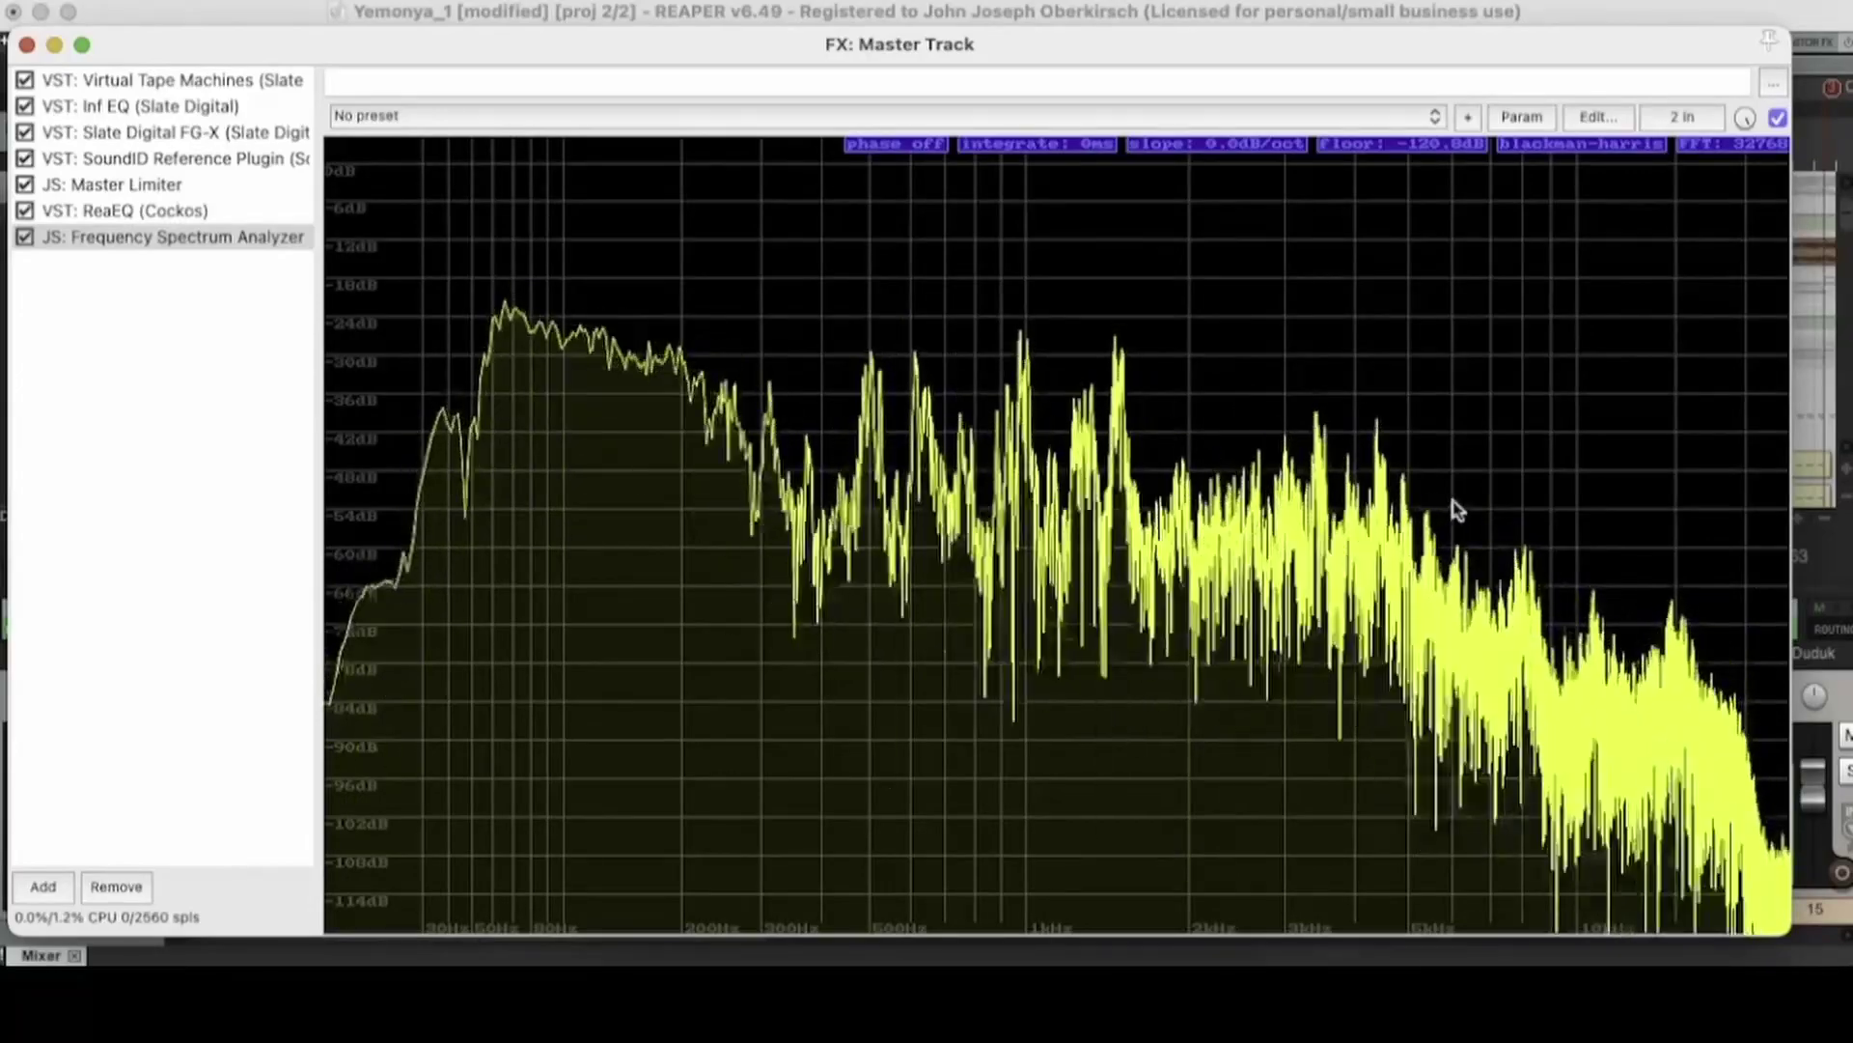
drag(1742, 146, 1654, 621)
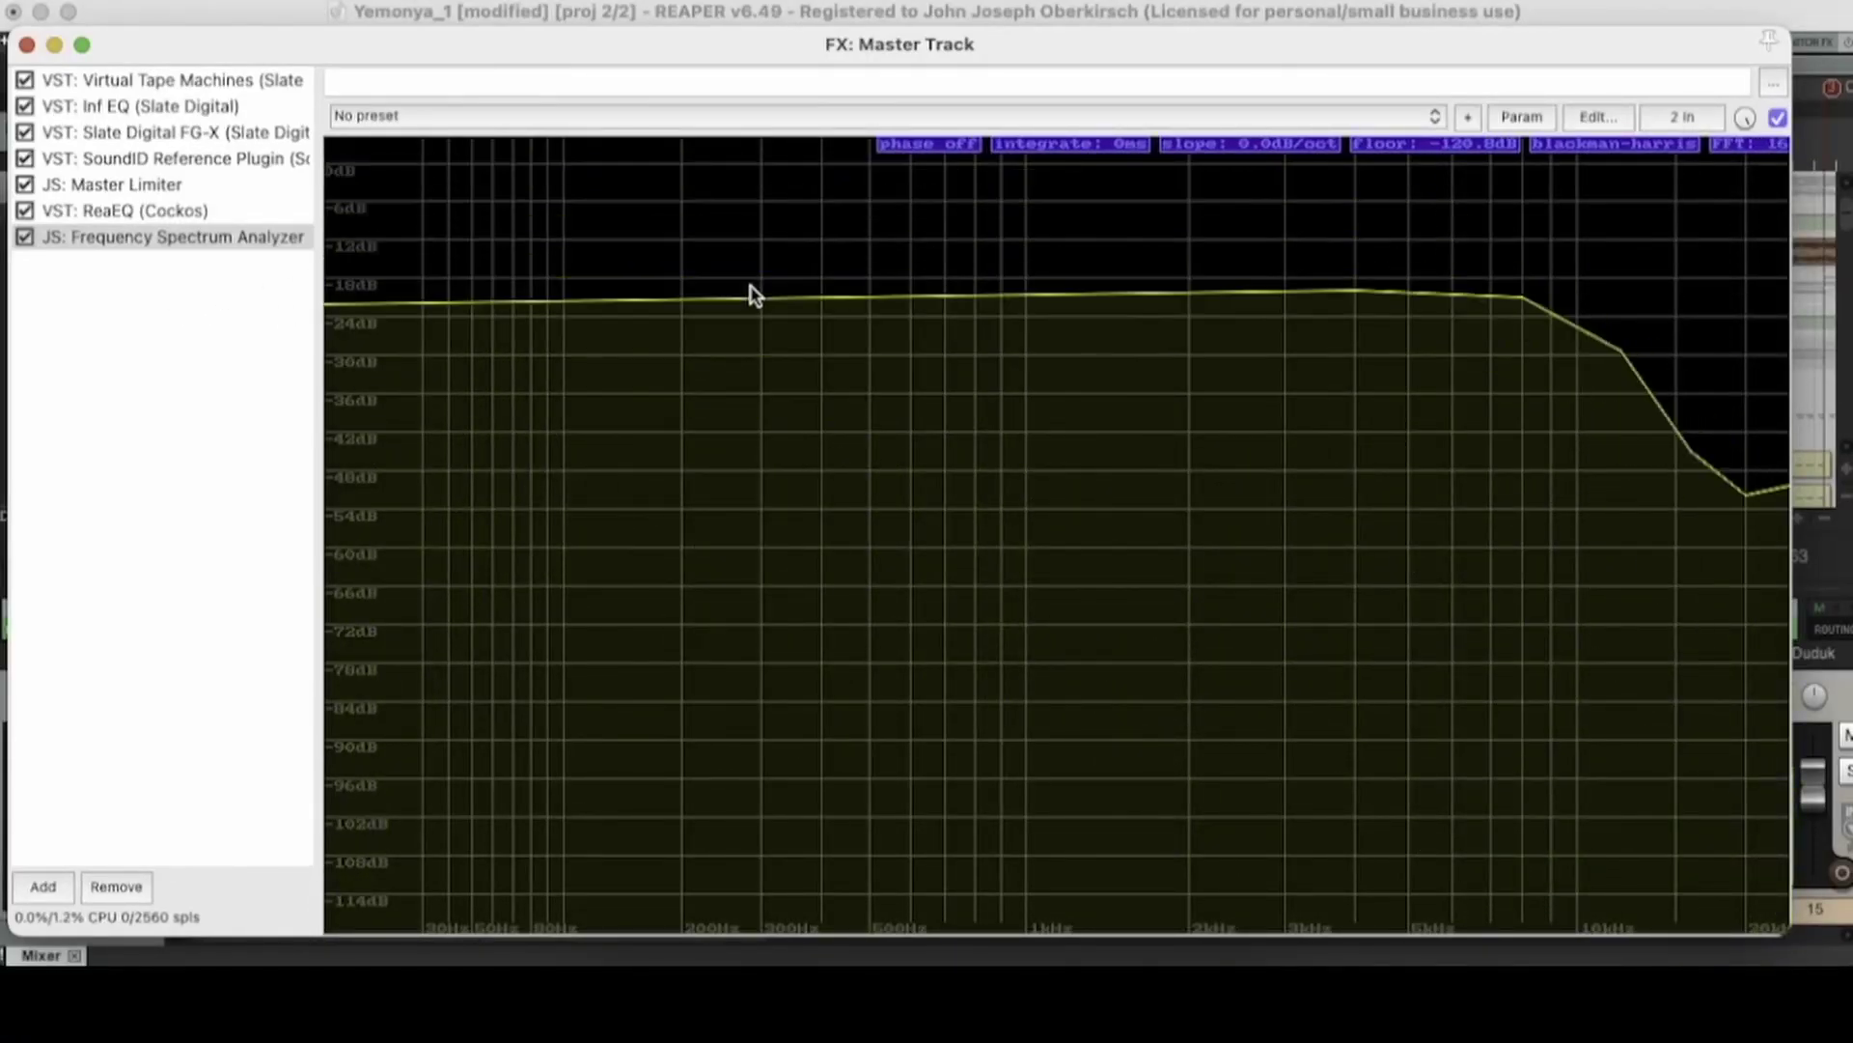
- Step the FFT size back up from 64 to 1024
click(1750, 145)
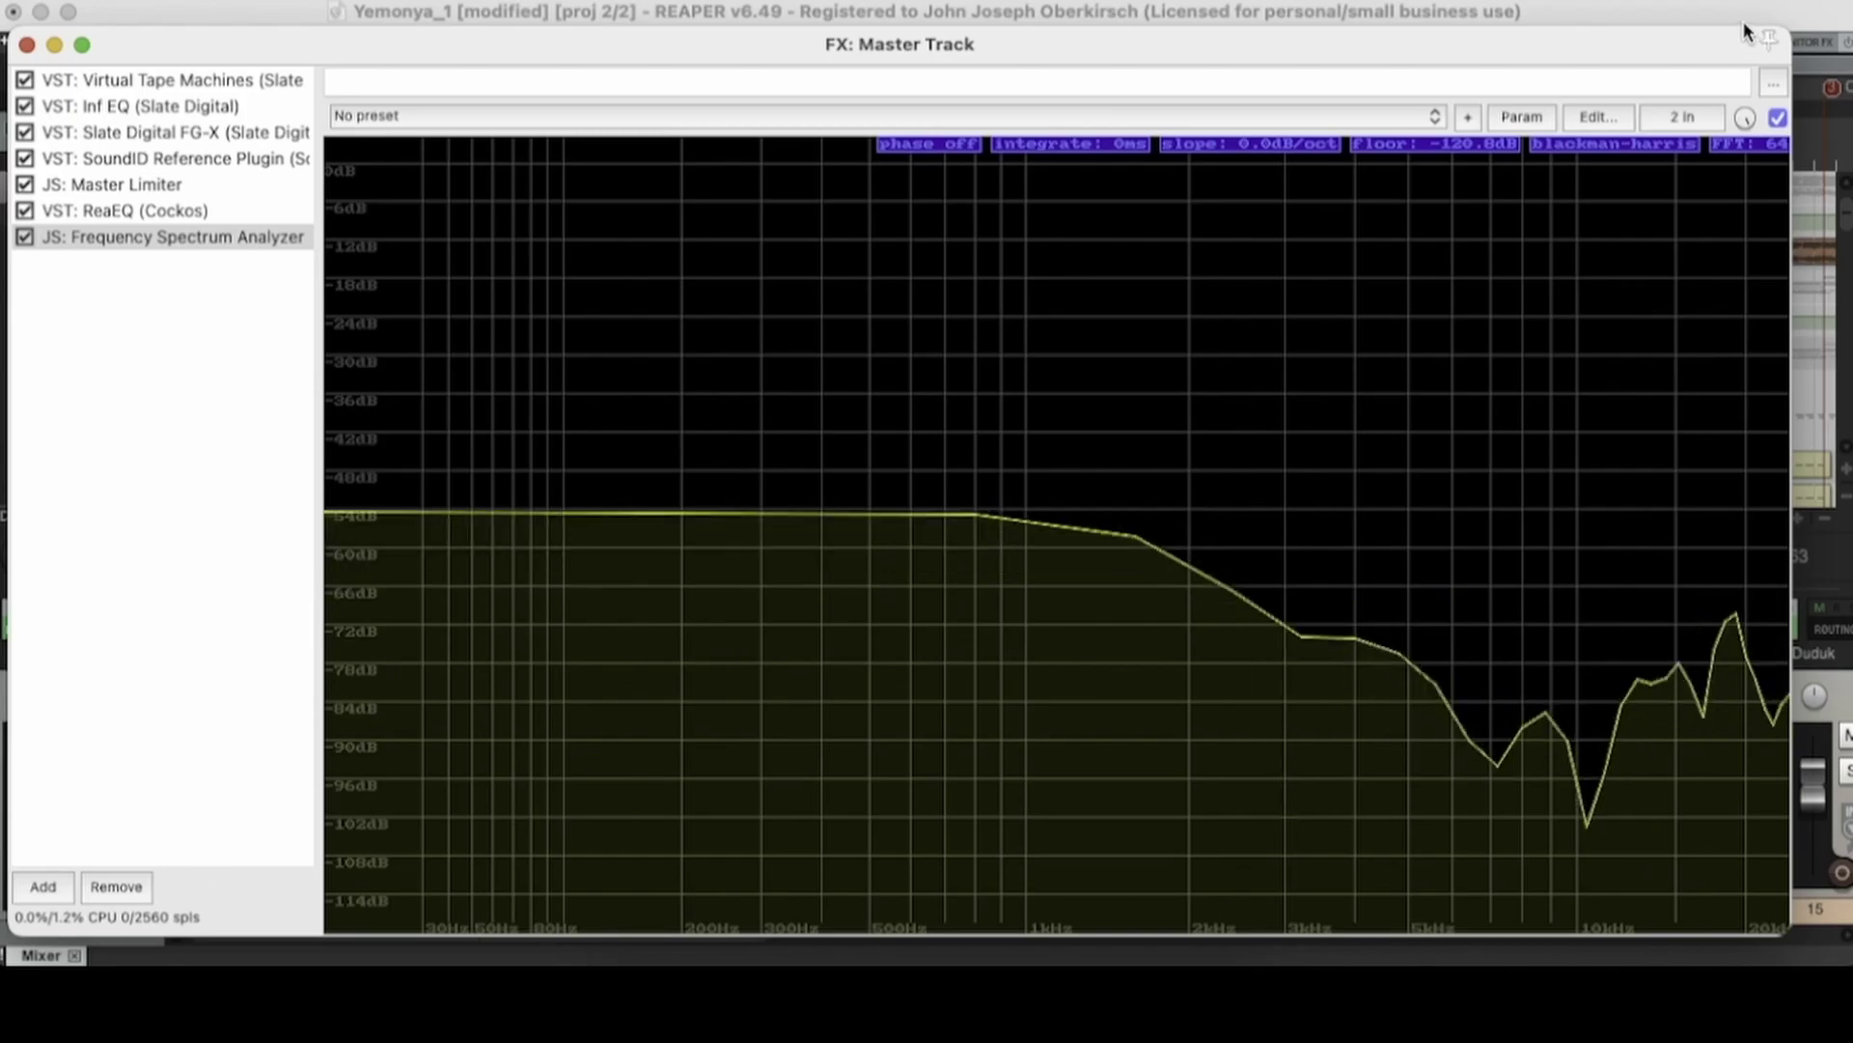
click(1753, 145)
click(1752, 145)
click(1753, 145)
click(1752, 144)
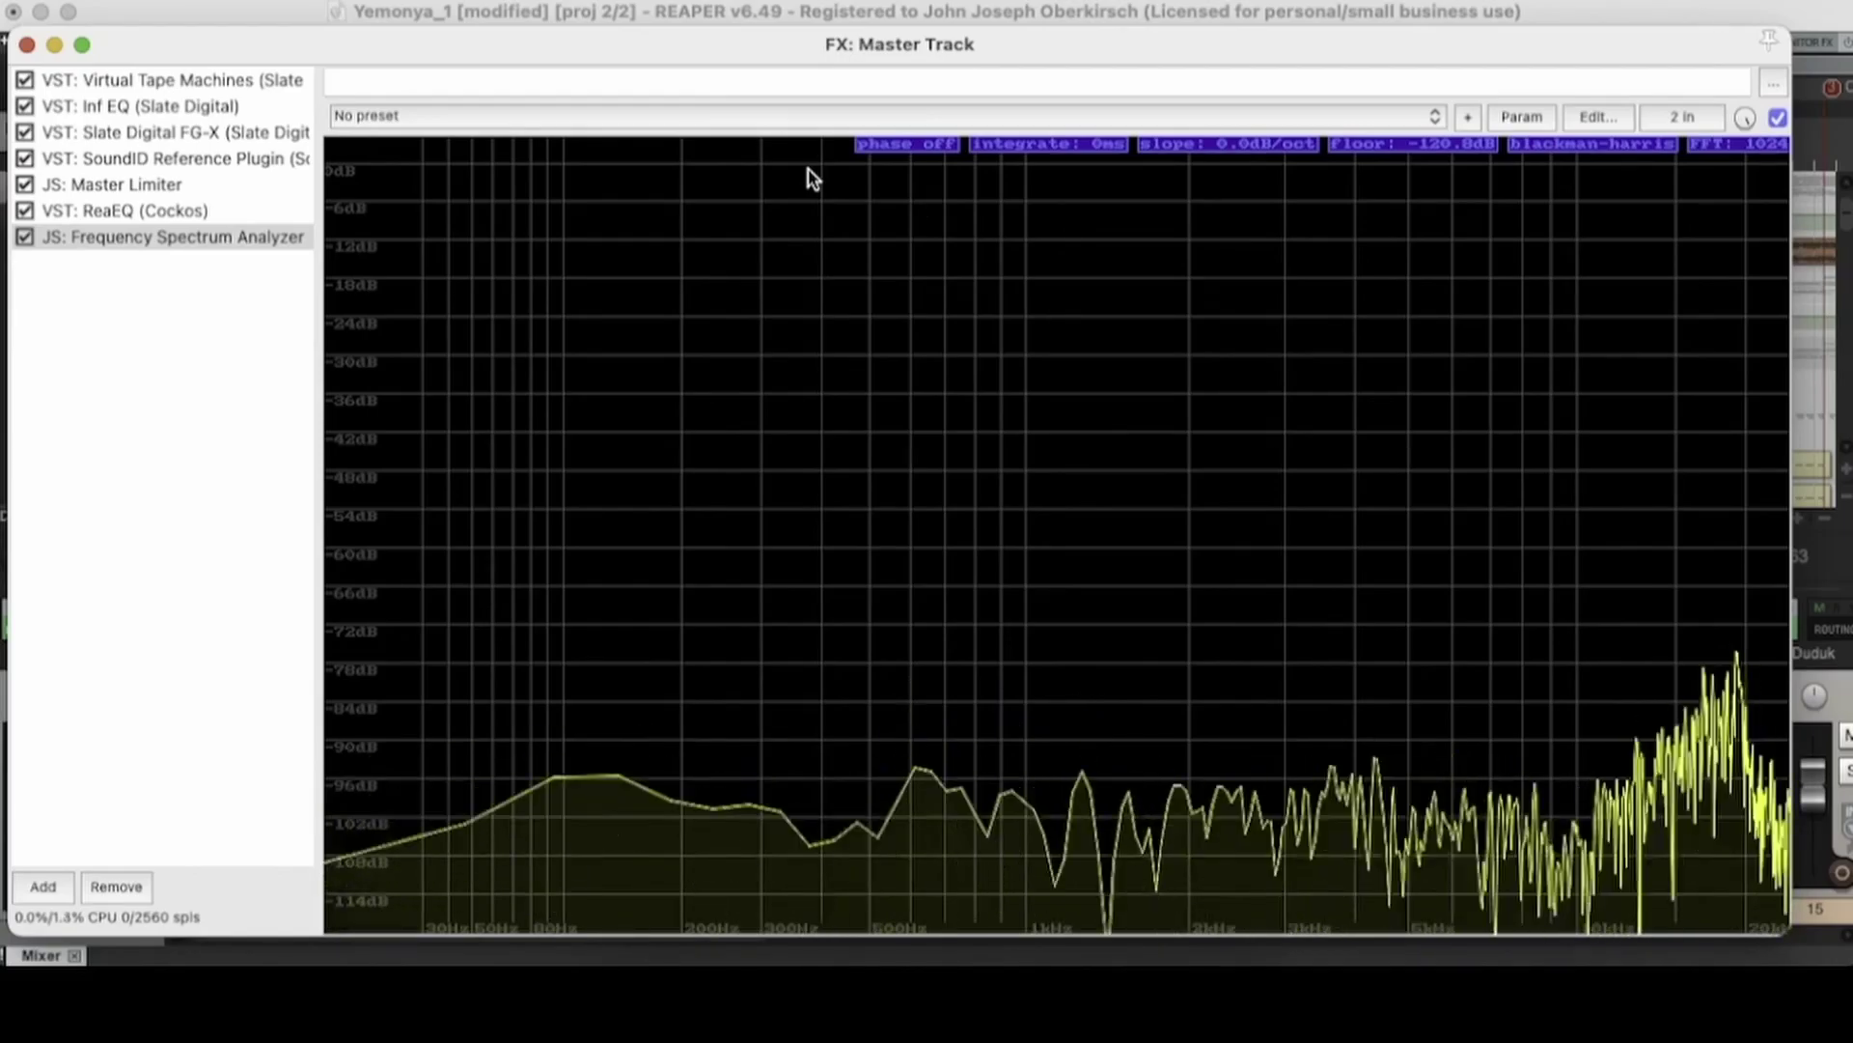
click(123, 211)
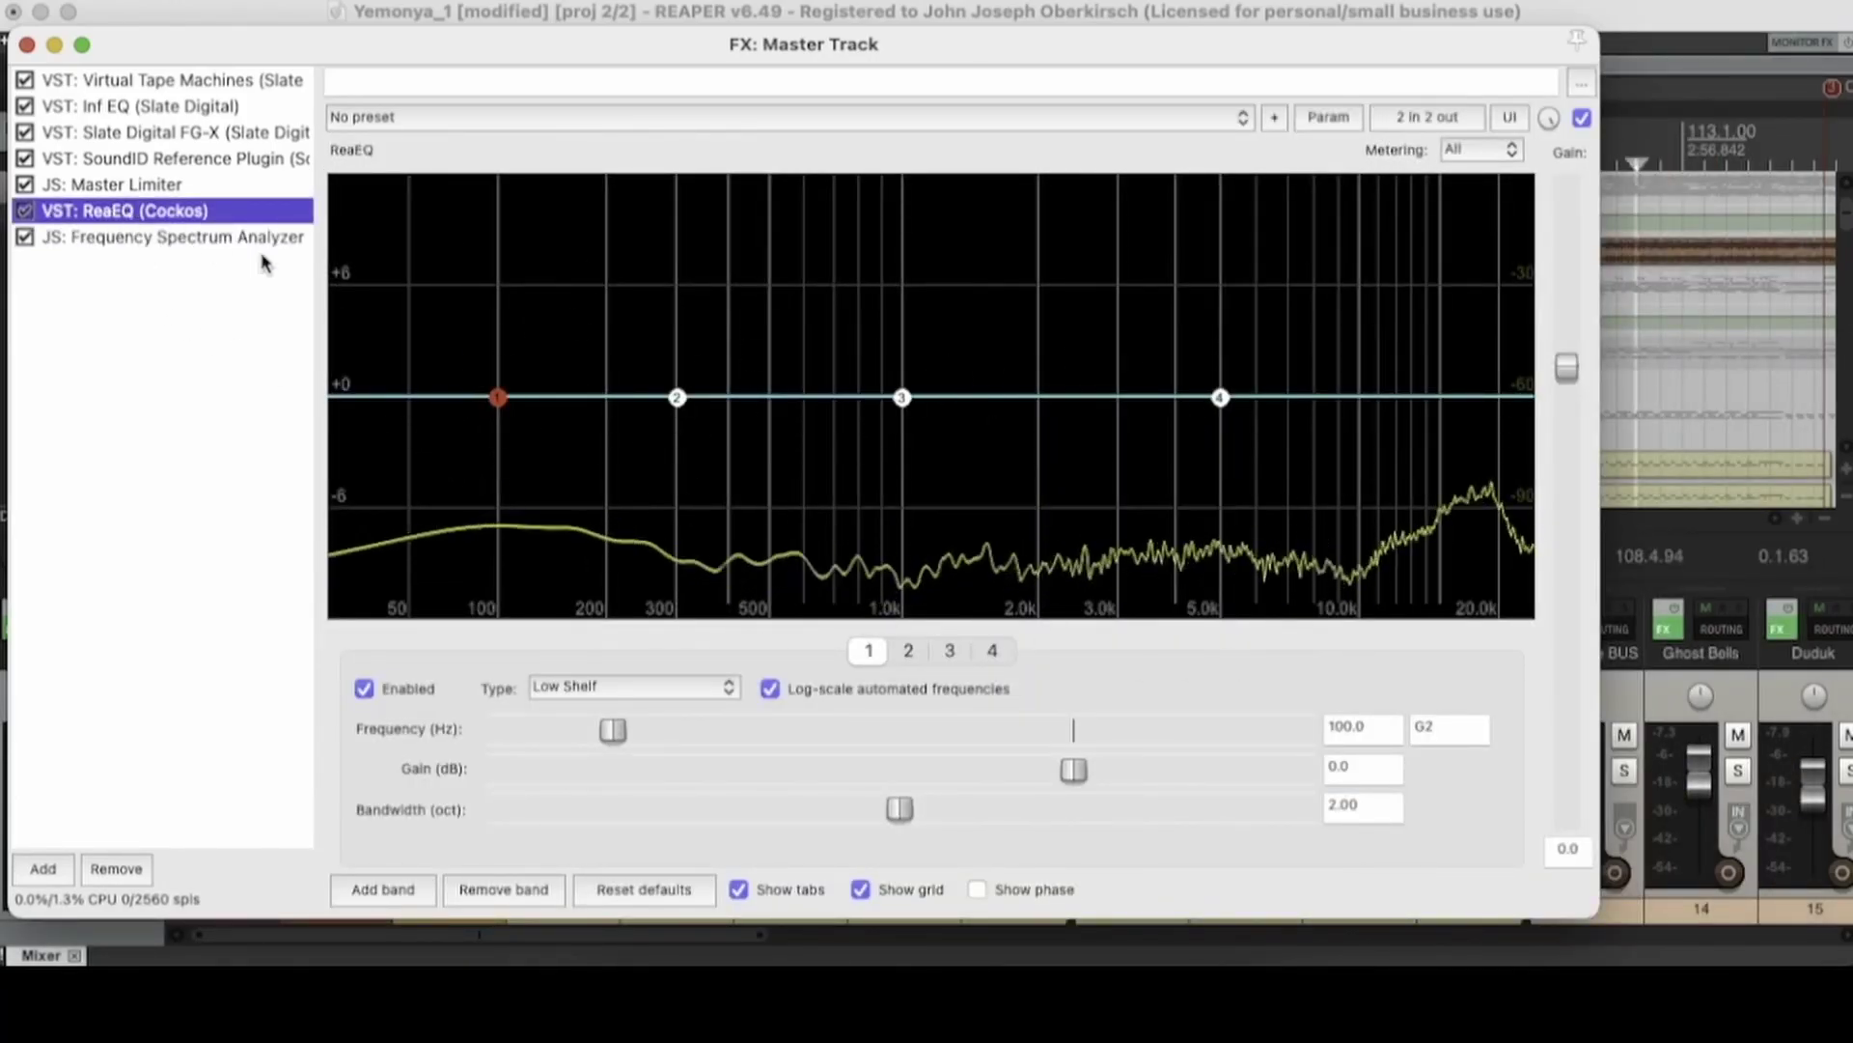
click(129, 241)
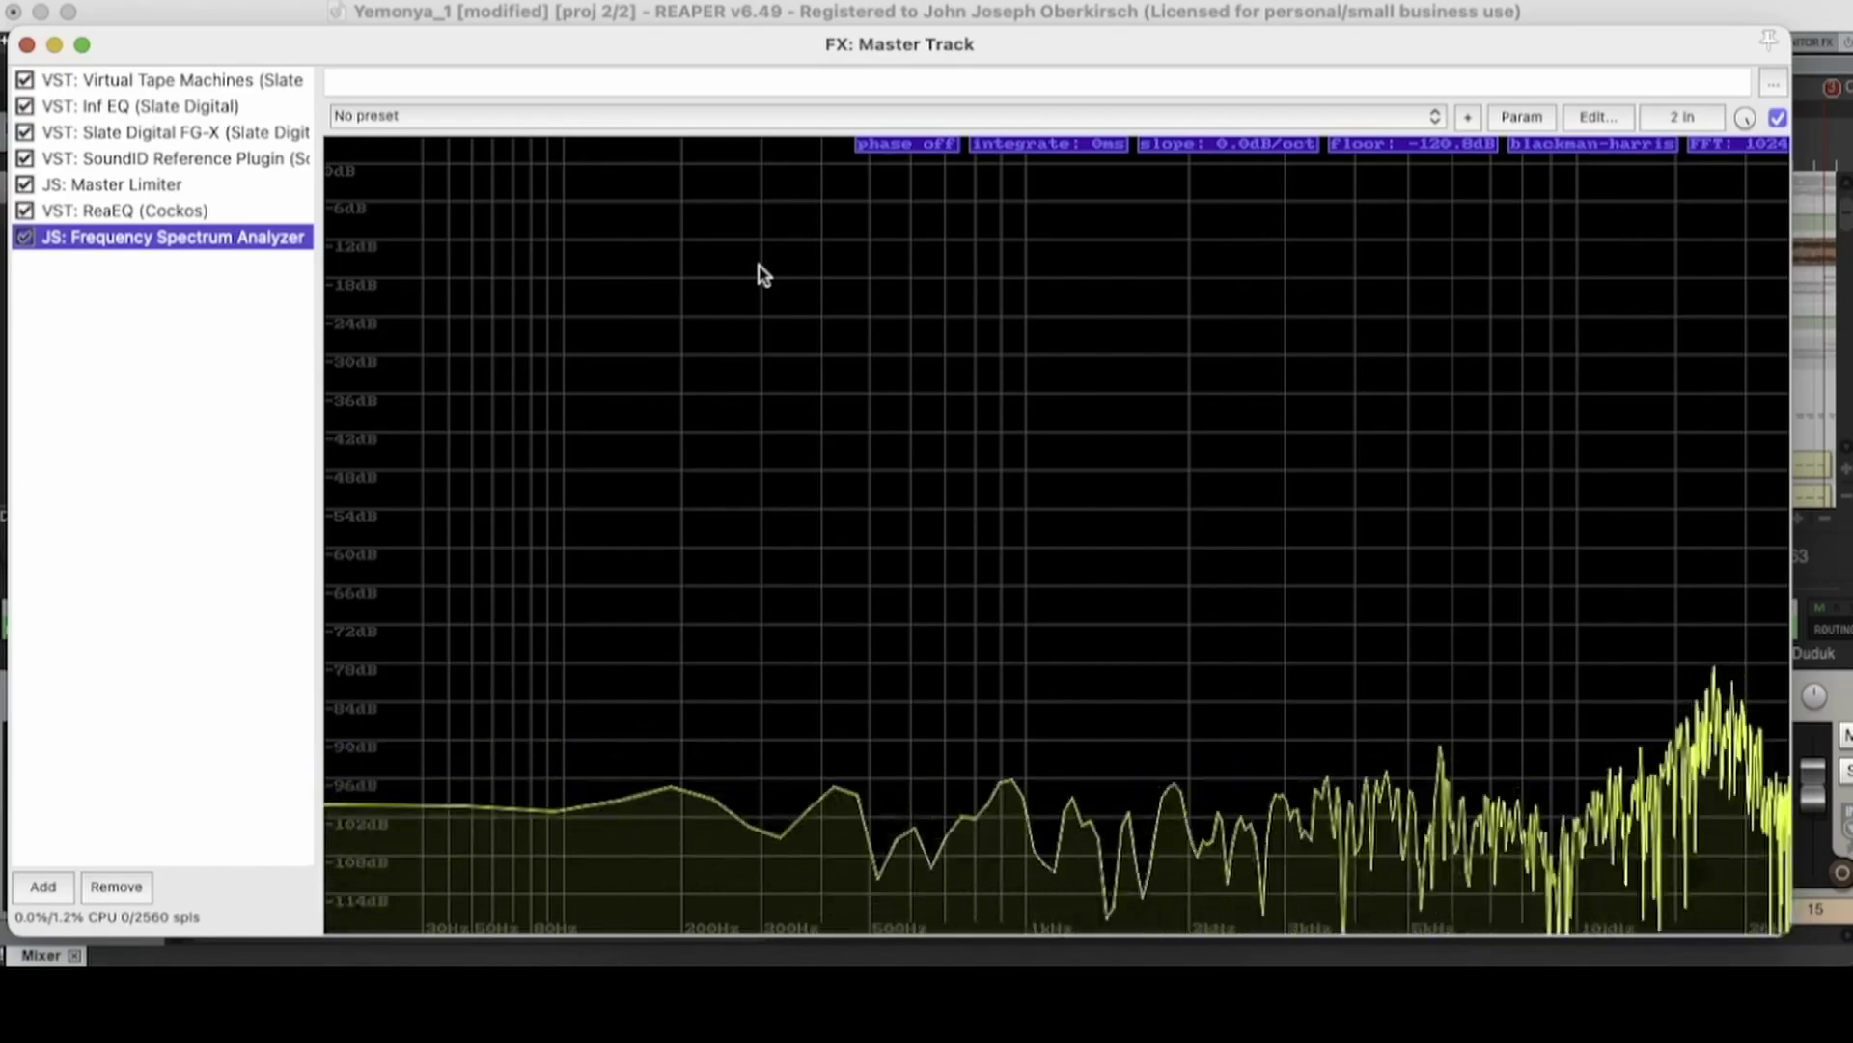
click(101, 216)
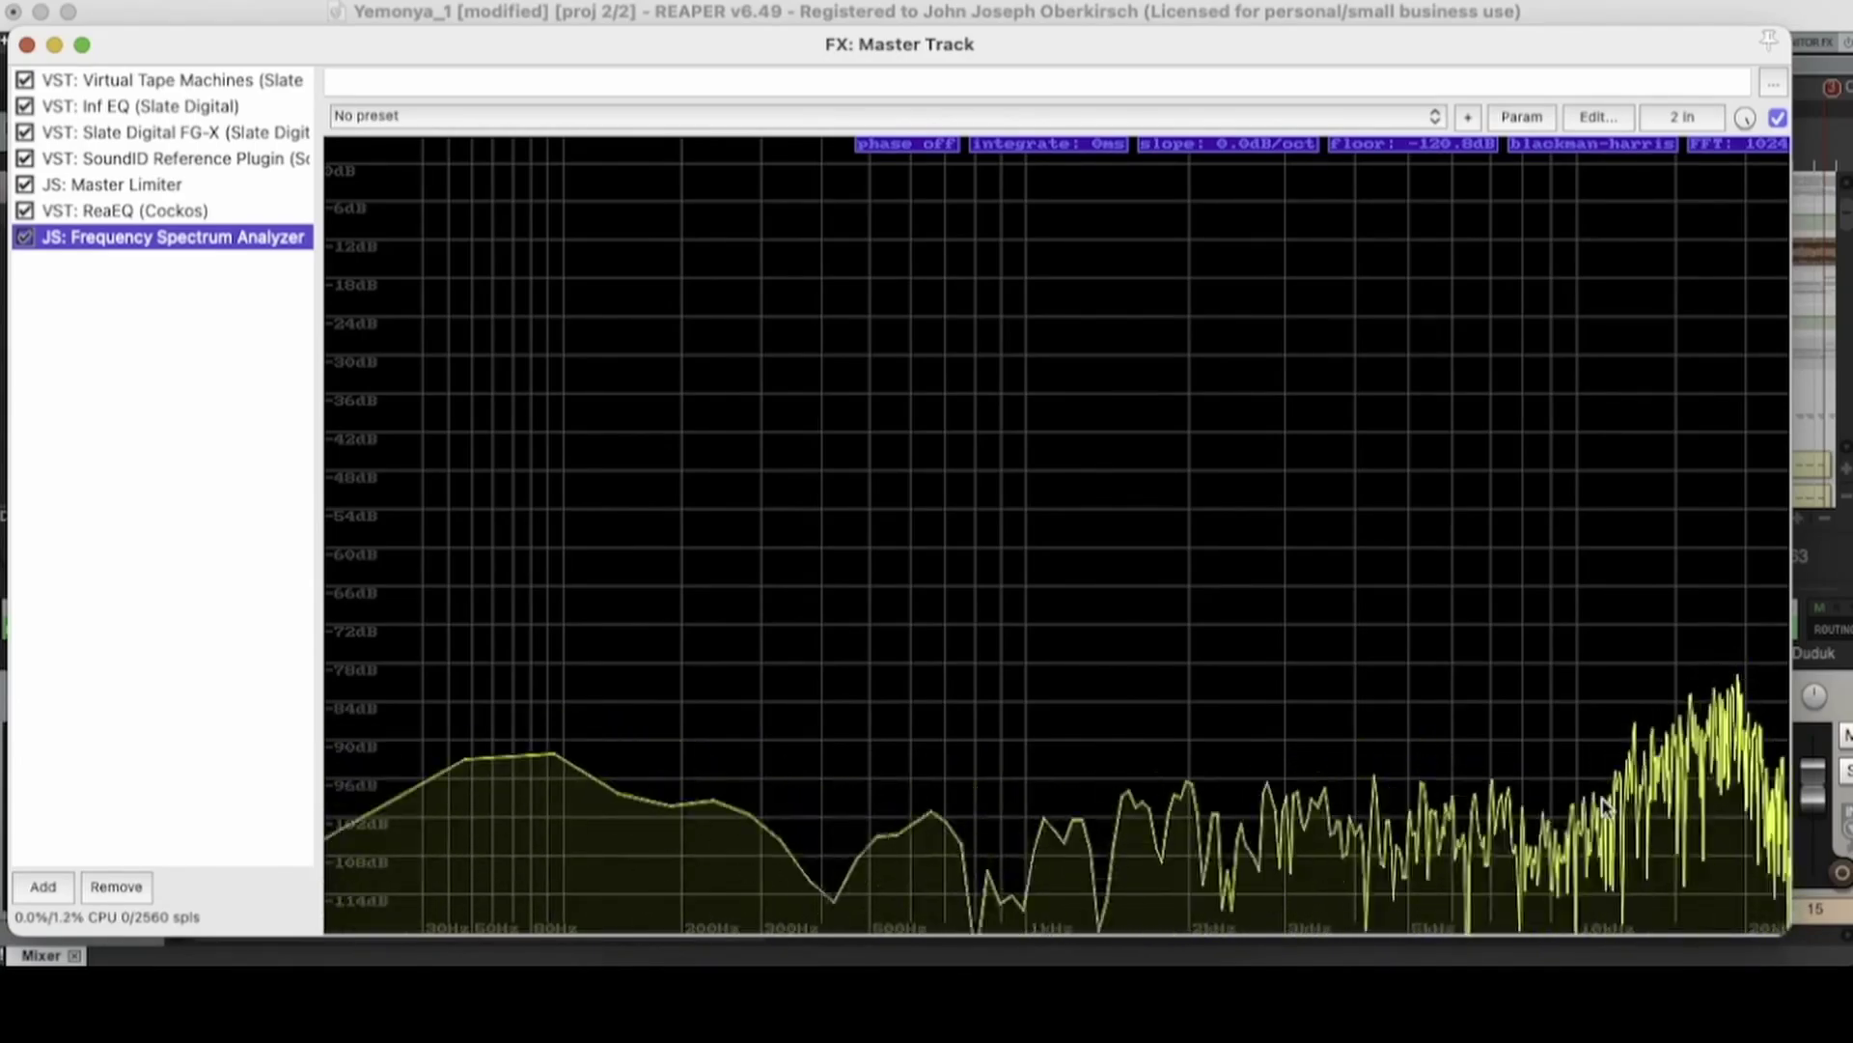
drag(706, 48, 729, 87)
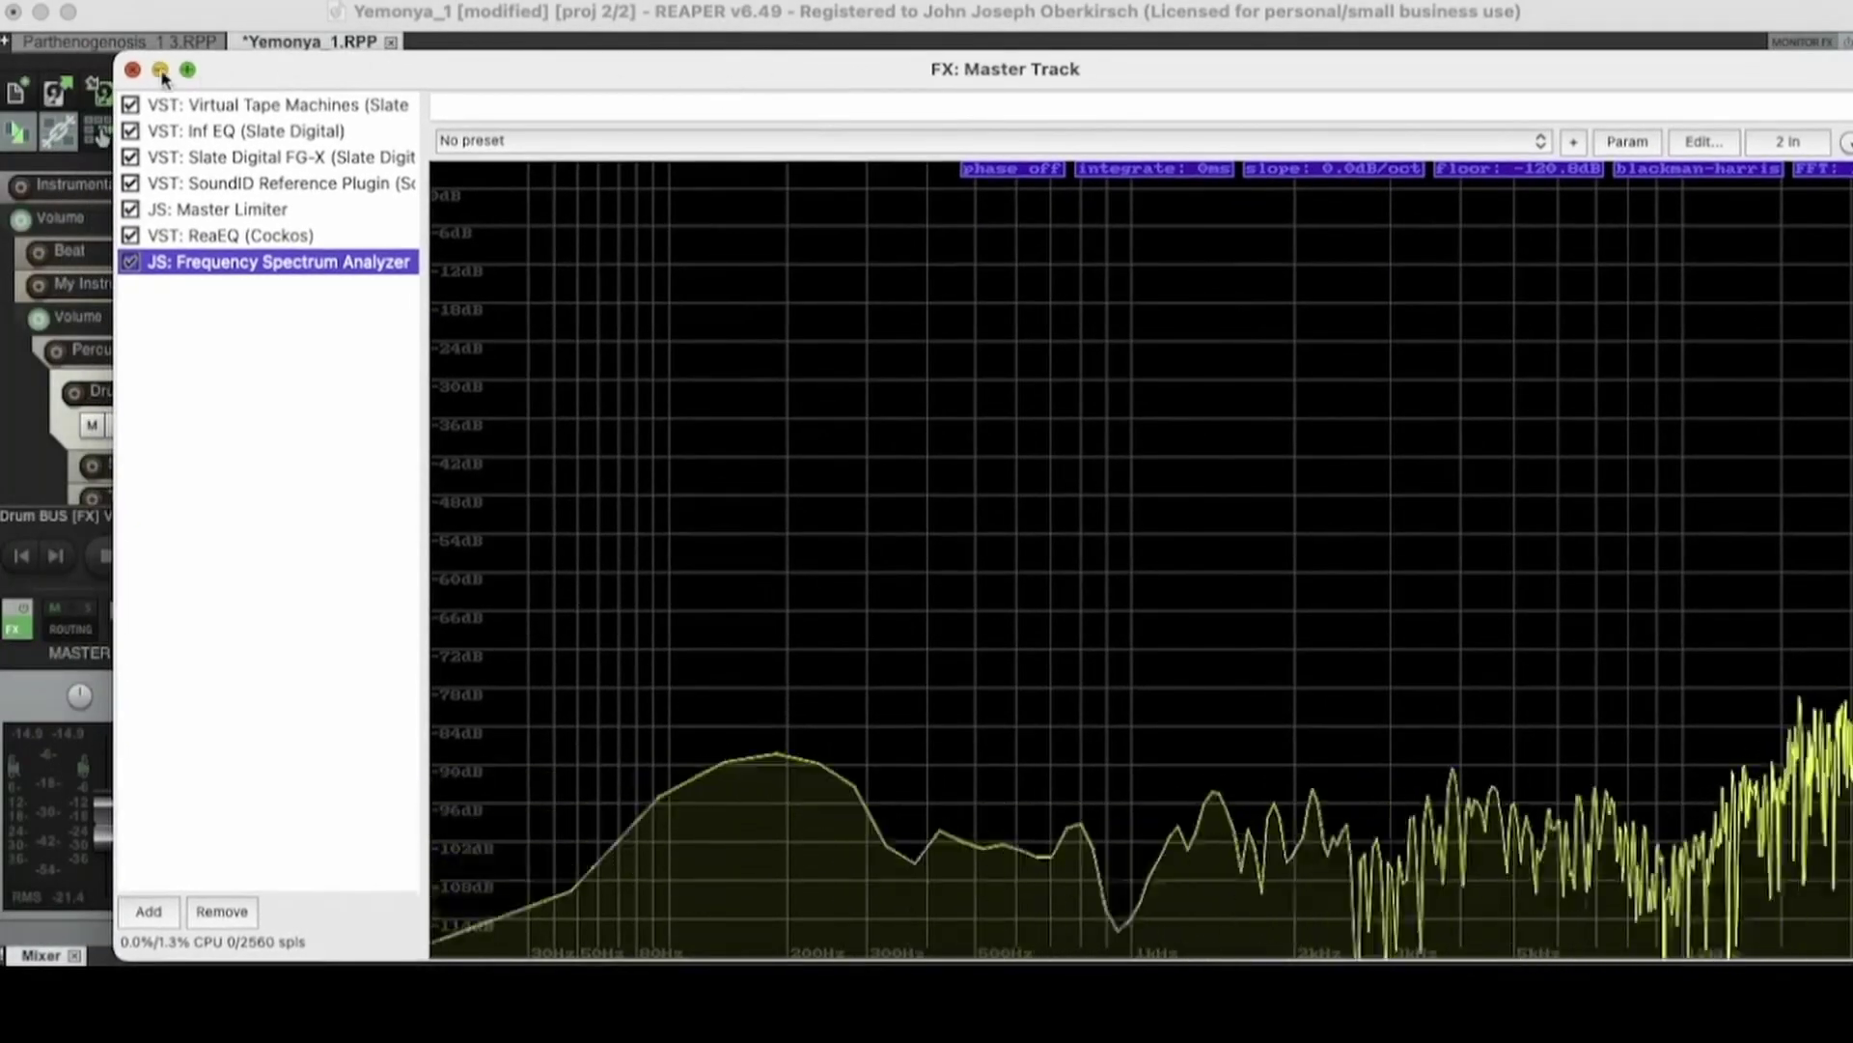
drag(316, 69, 199, 20)
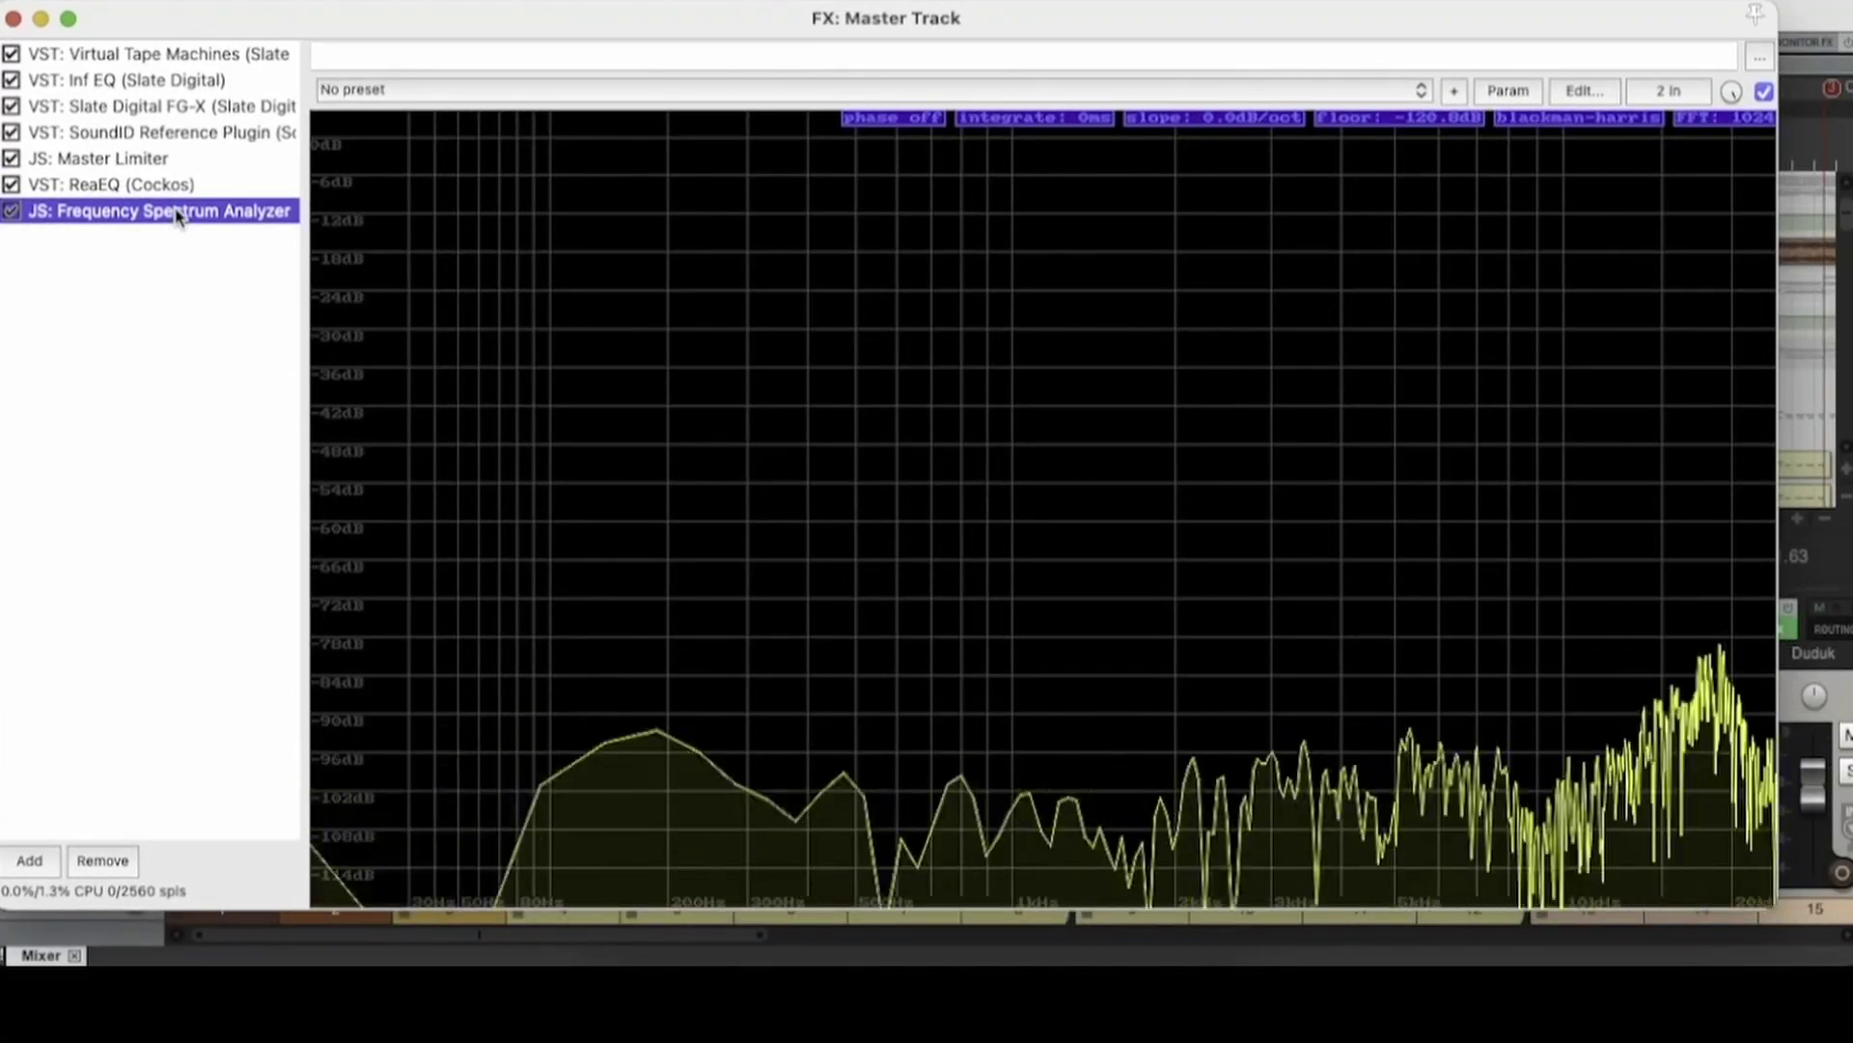
click(29, 860)
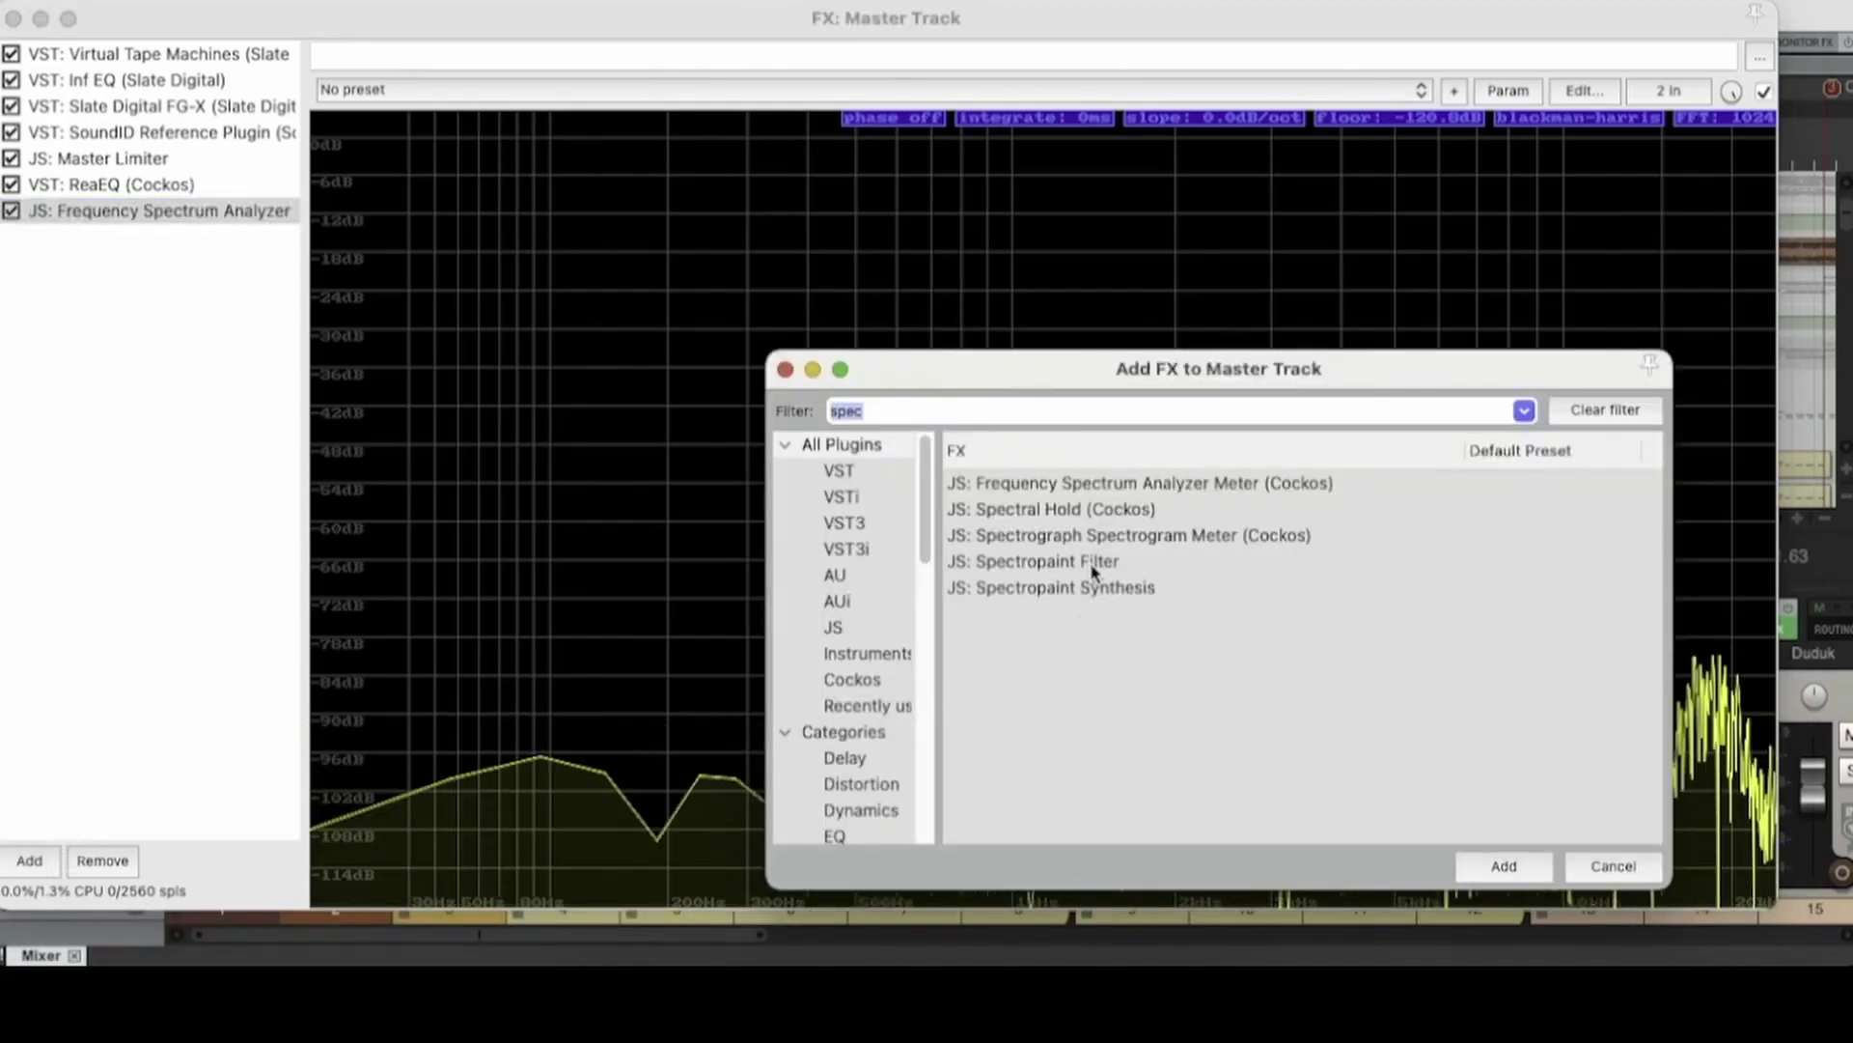
drag(1105, 373, 902, 114)
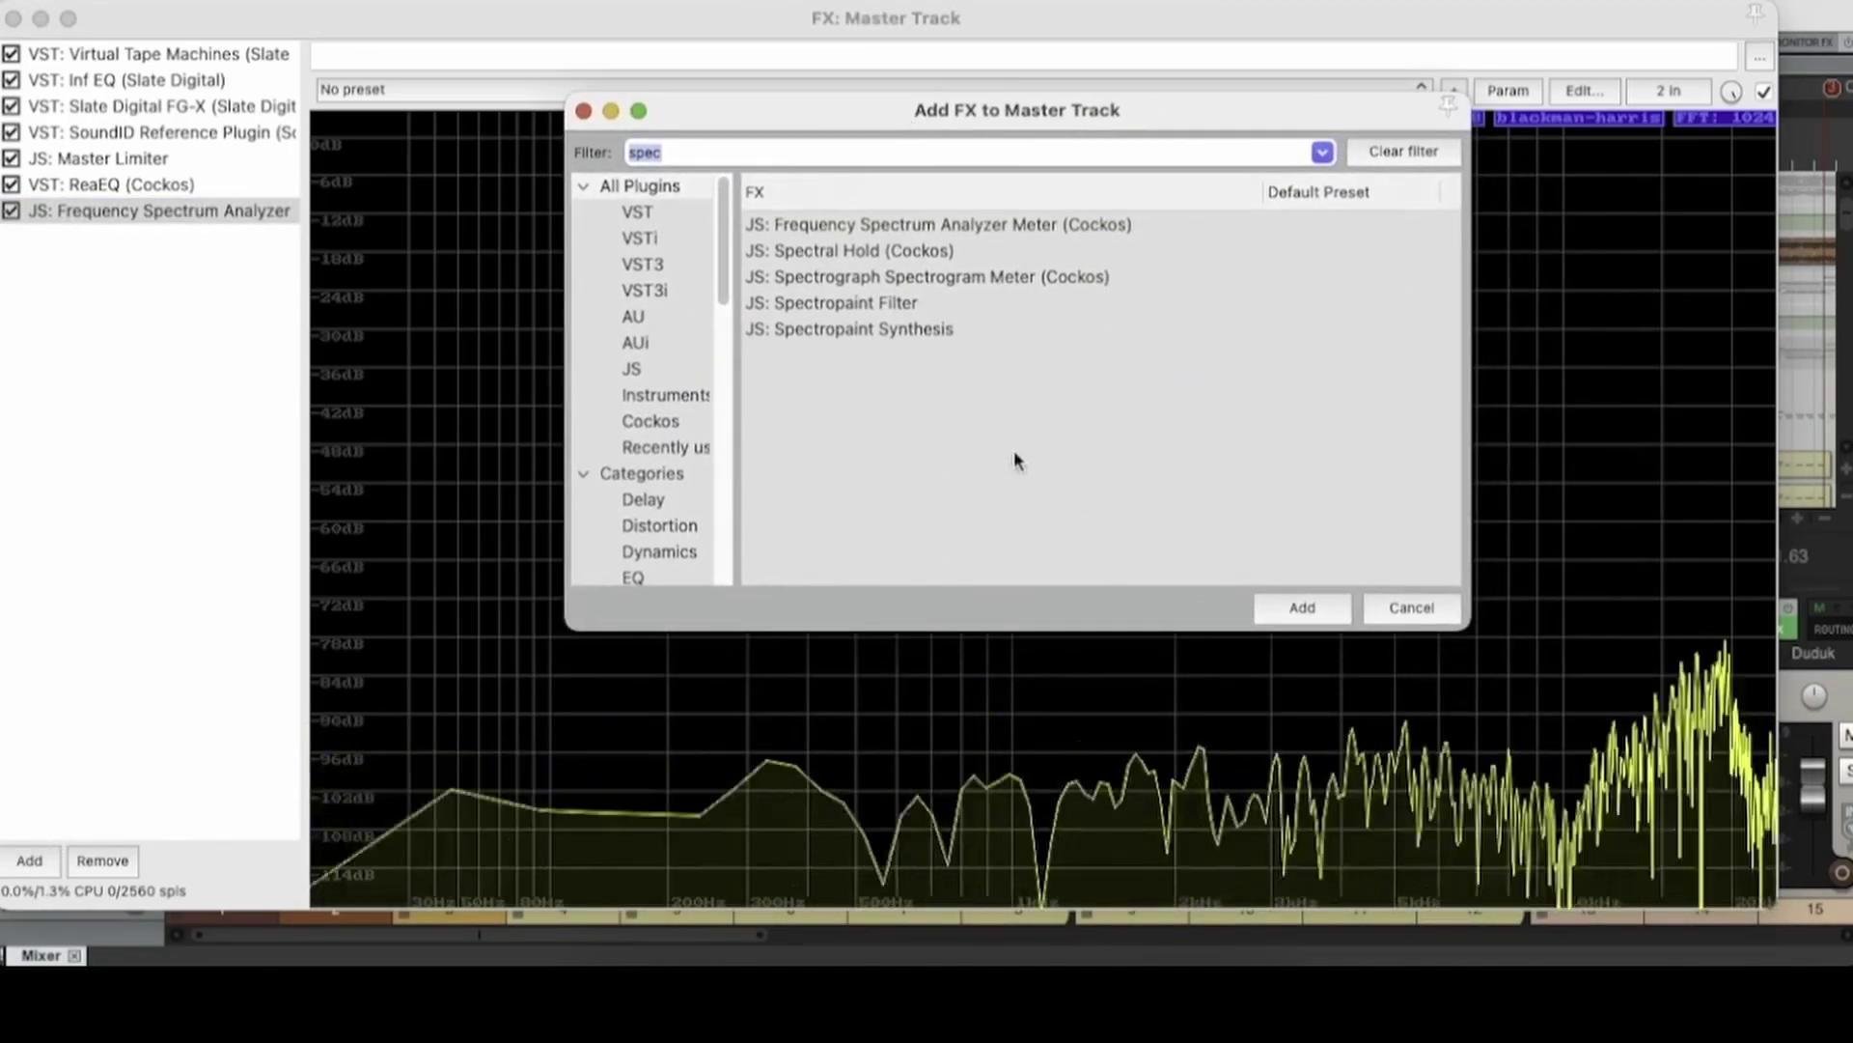
click(939, 224)
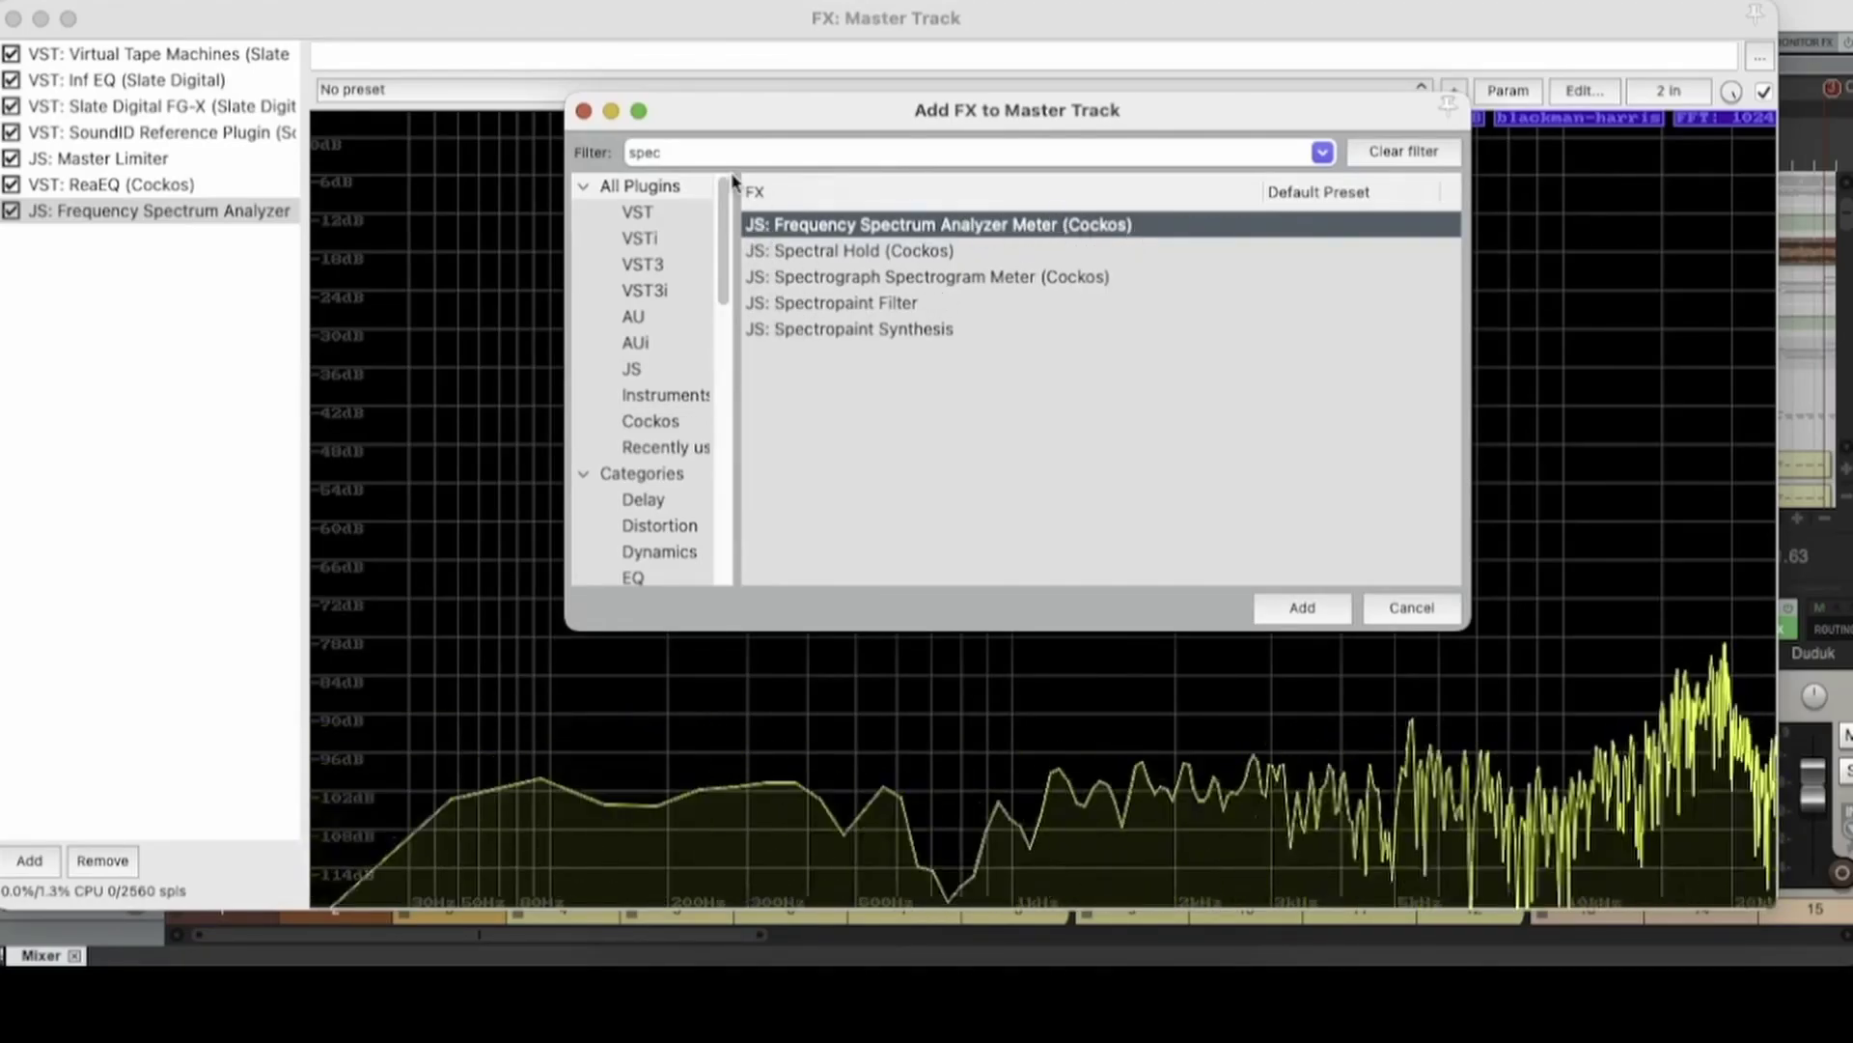
click(584, 111)
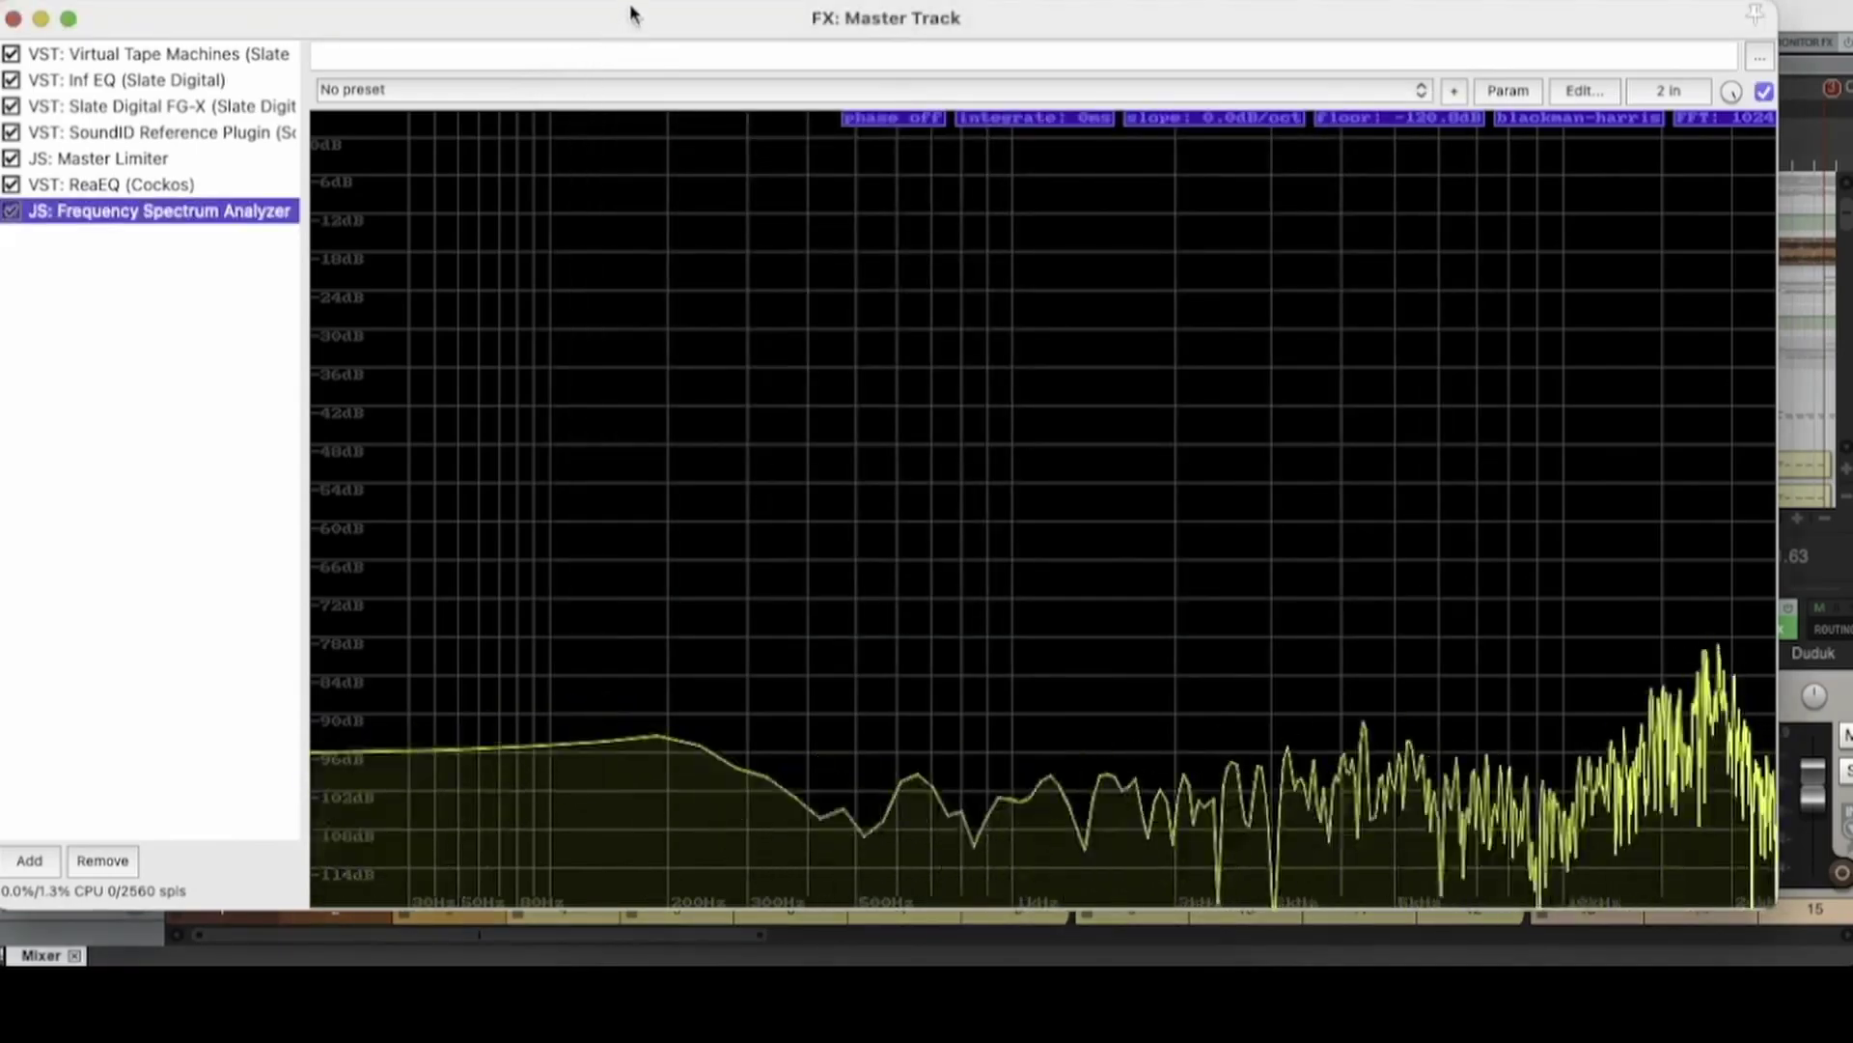
drag(634, 13, 694, 167)
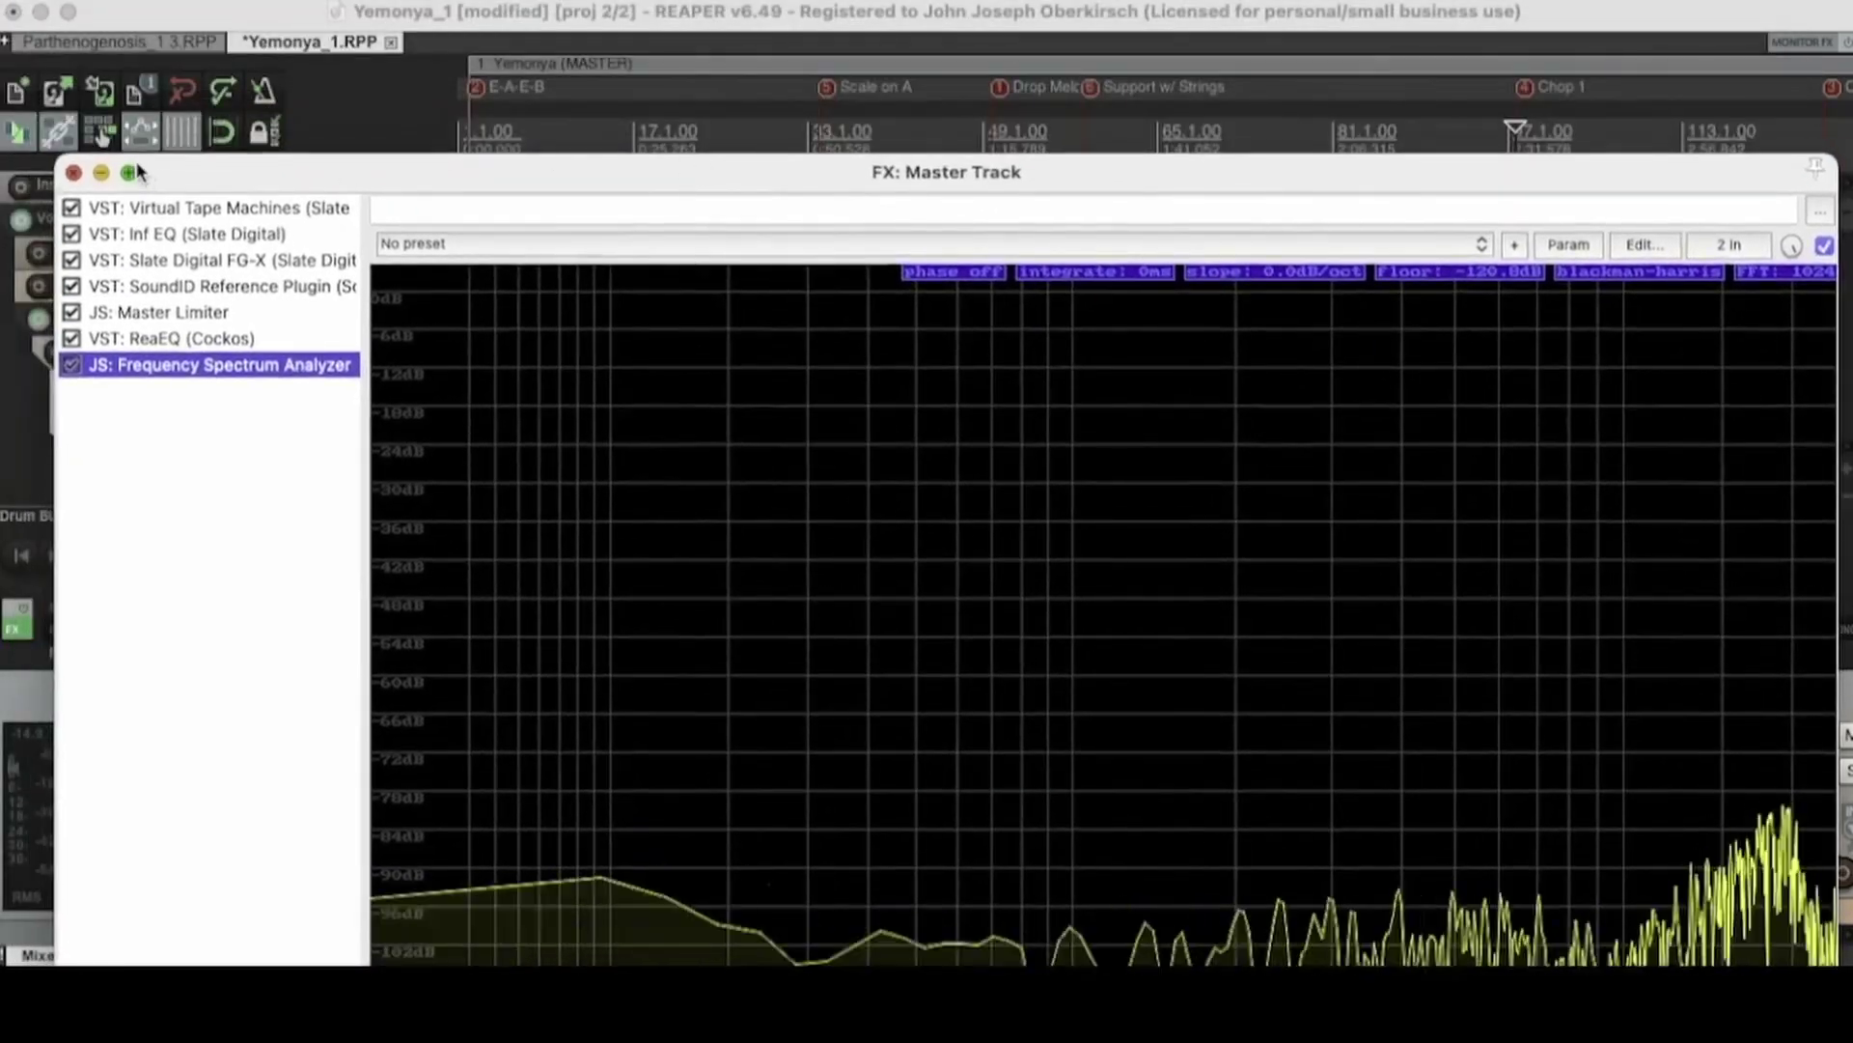
- Close the FX: Master Track window, leaving the Yemonya_1 arrange view and mixer visible
click(75, 172)
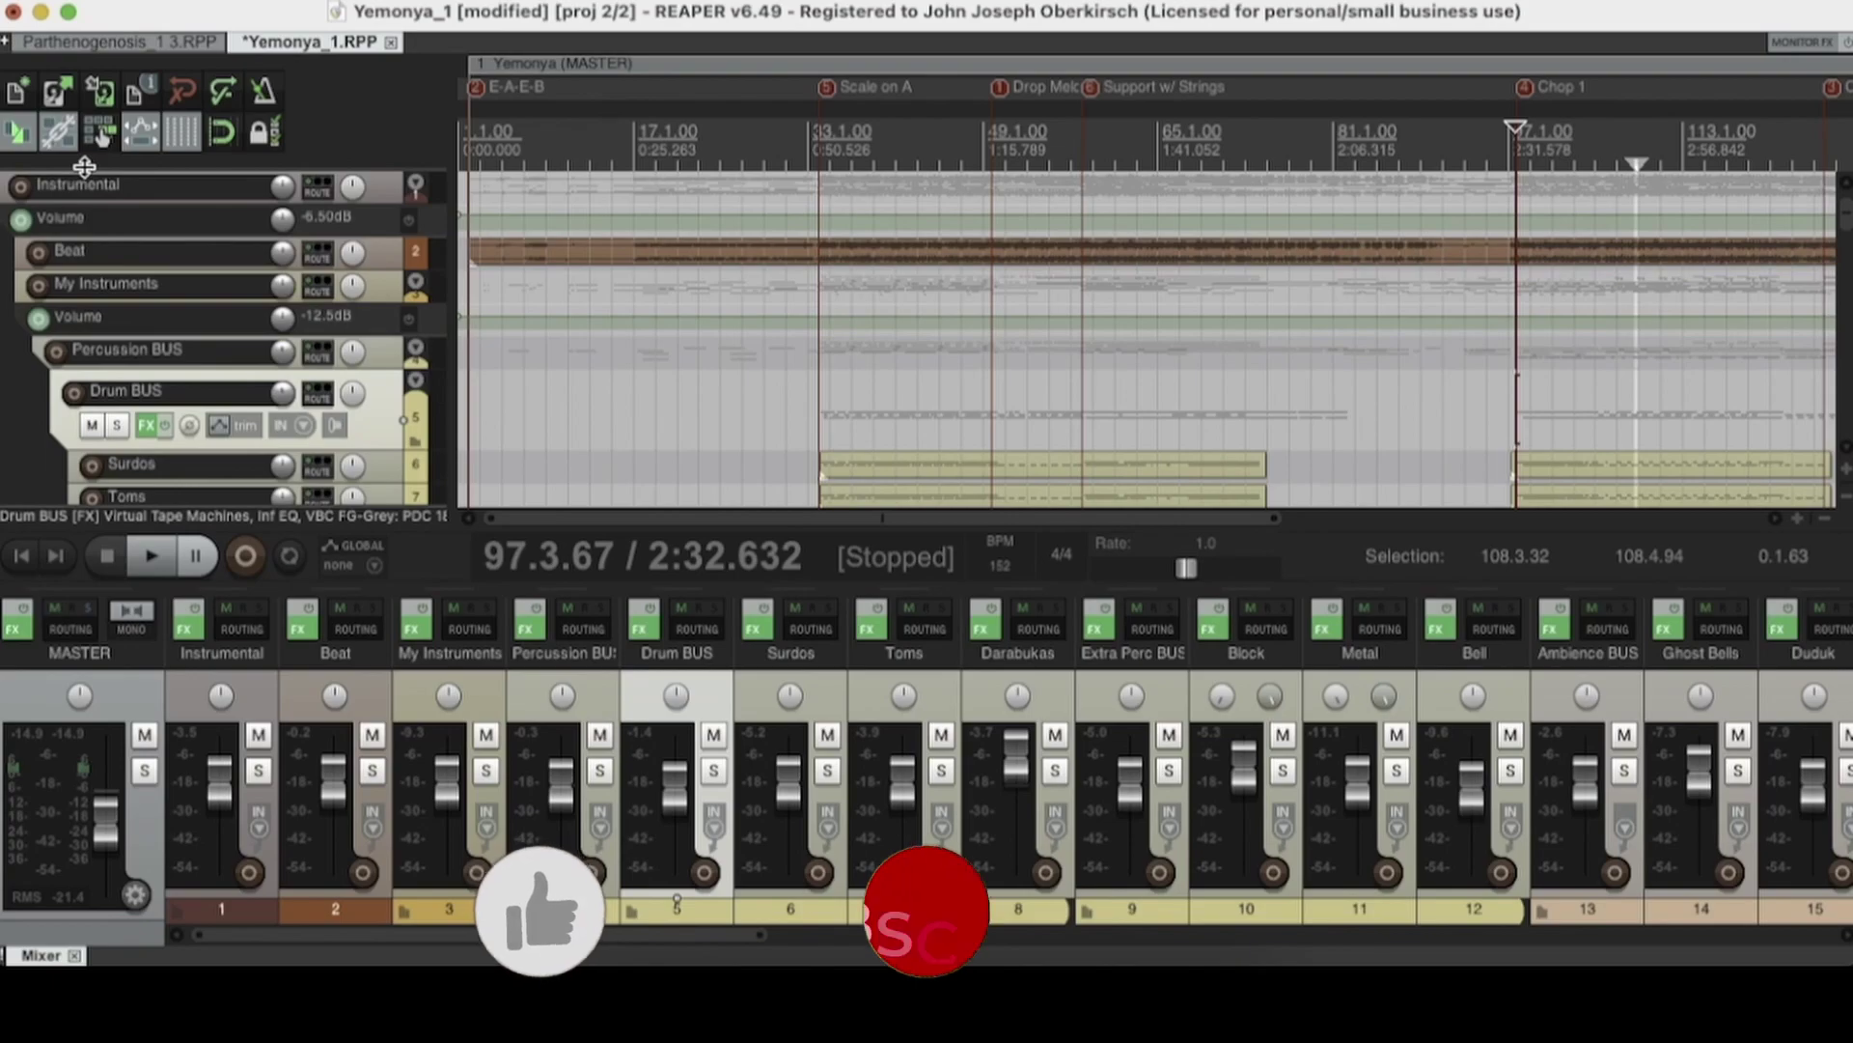